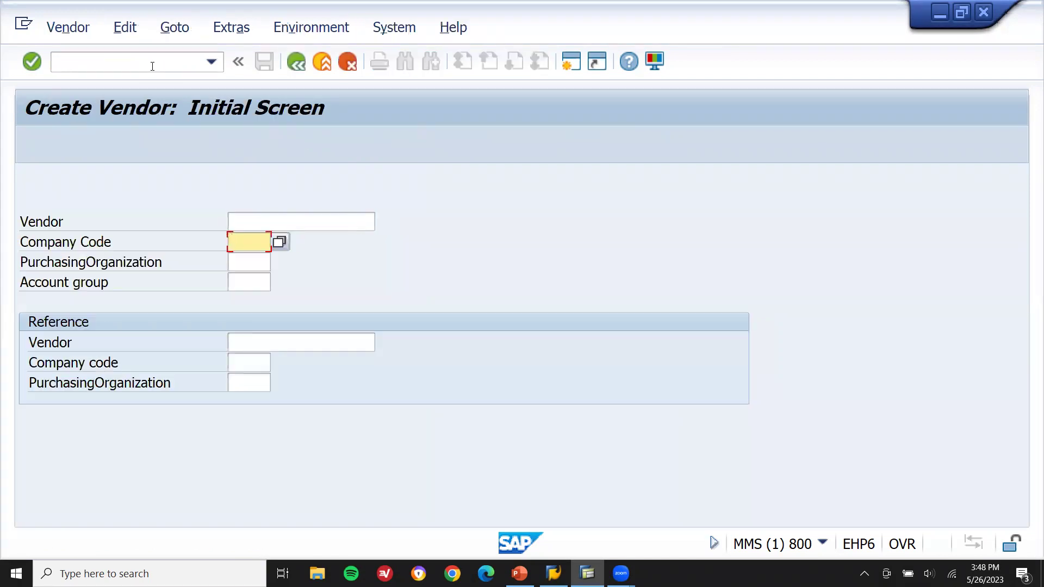
Start the new vendor with company code 1111, purchasing organization 1111 and account group 0001
key(Tab)
text(111)
key(Tab)
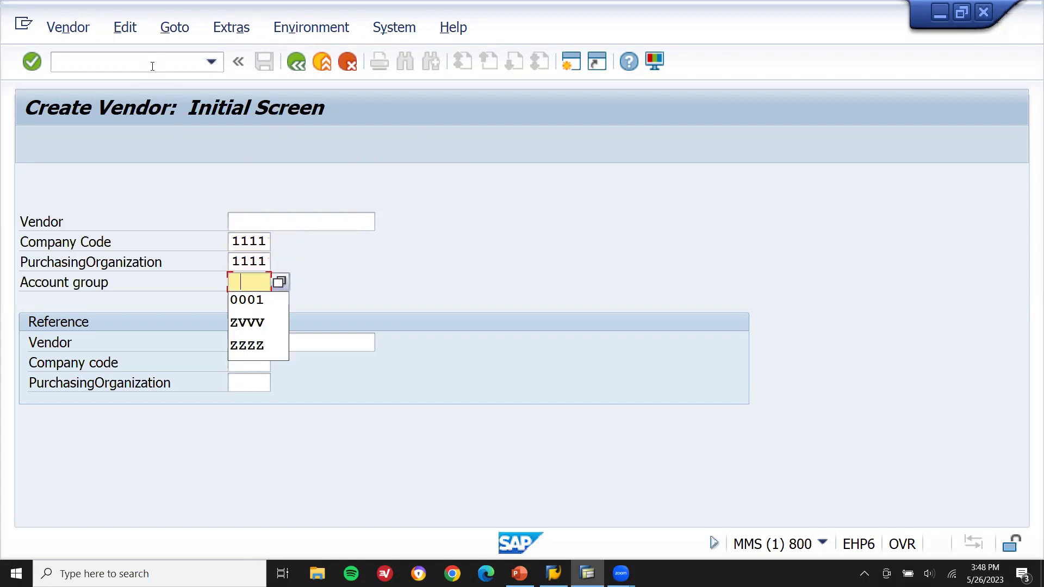
key(Return)
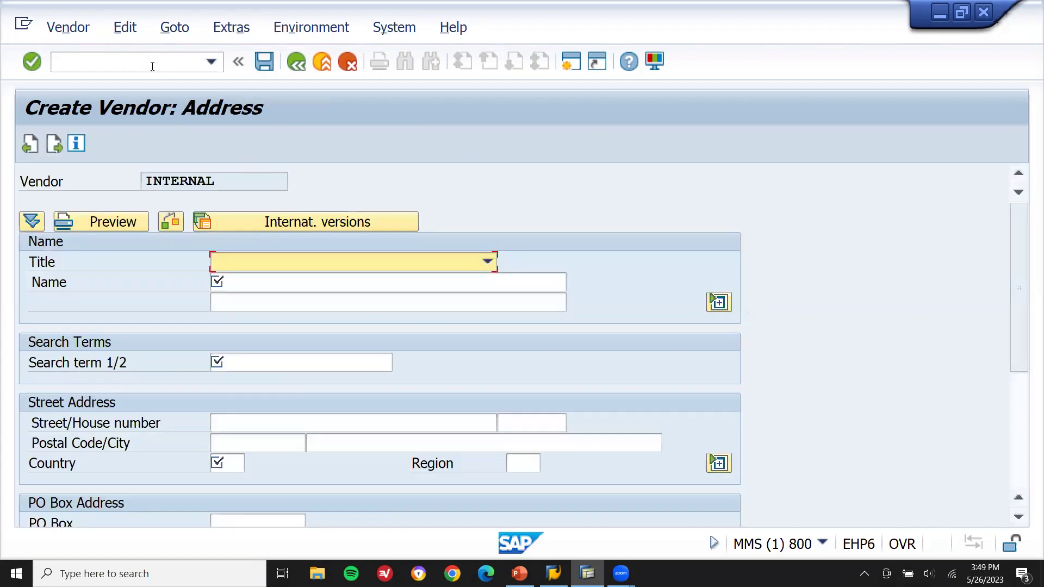
Fill in the vendor address with name VENDOR FOR BATCH, search term VNBATCH and country IN, and continue
key(Tab)
text(VEN)
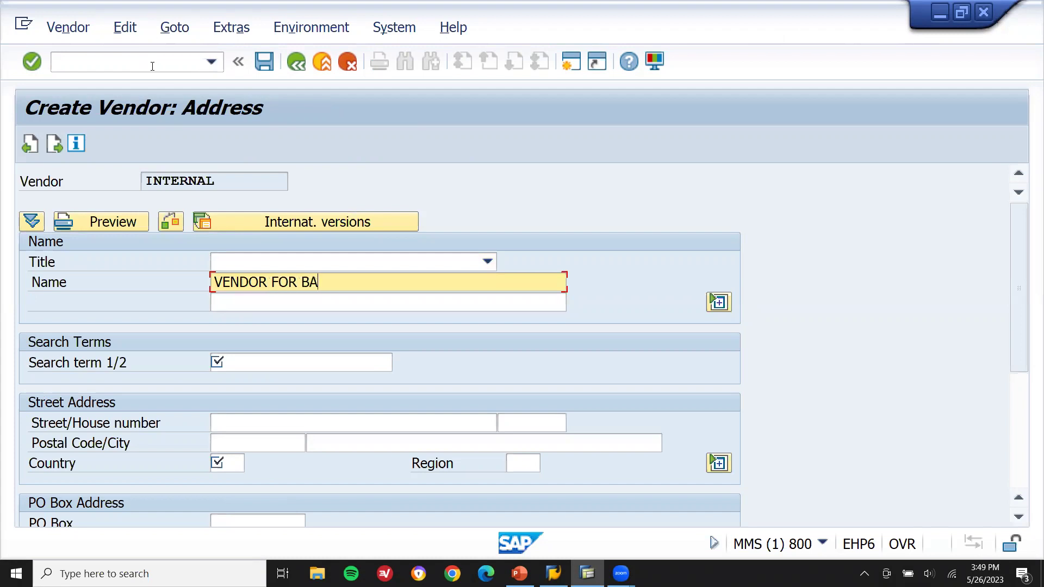
text(DOR FOR BATCH)
key(Return)
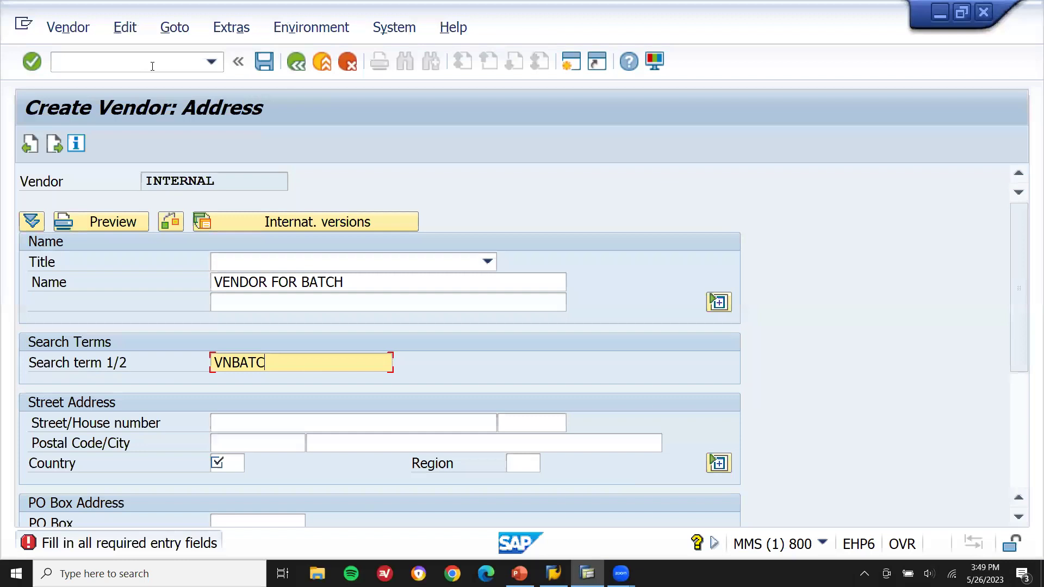
key(Tab)
key(Tab)
key(Tab)
key(Tab)
key(Tab)
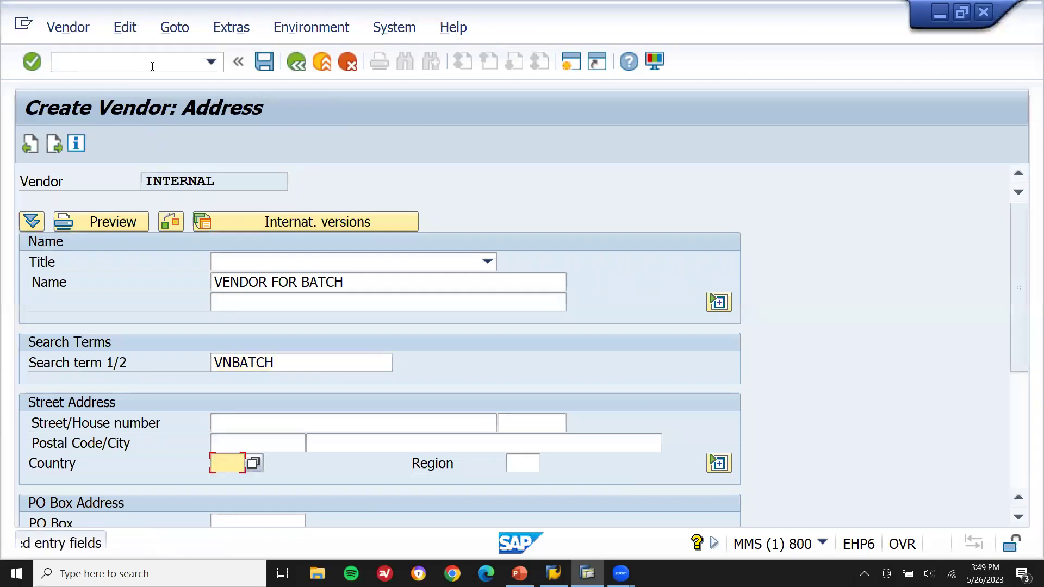
text(IN)
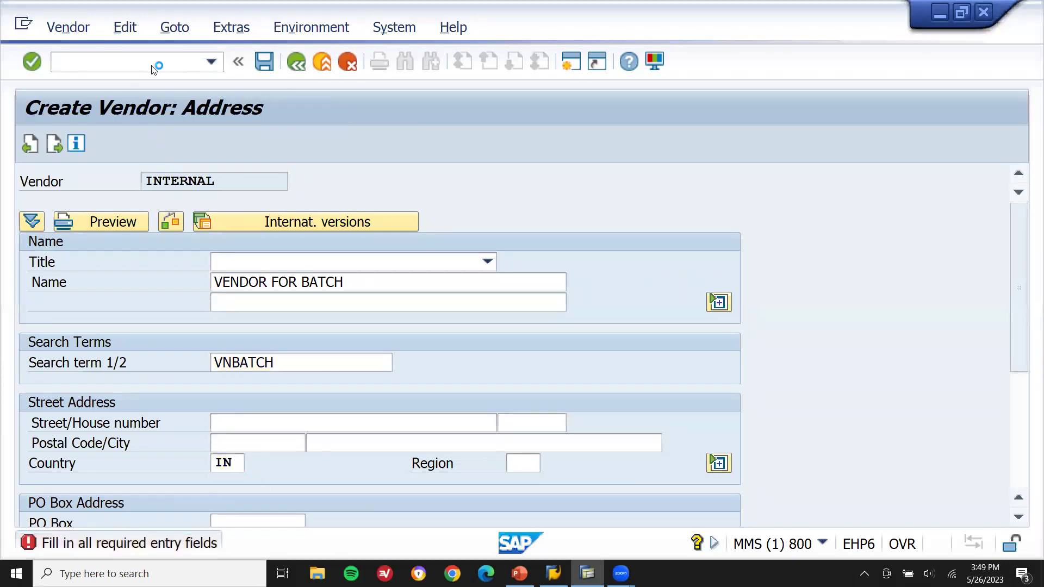
key(Return)
key(Return)
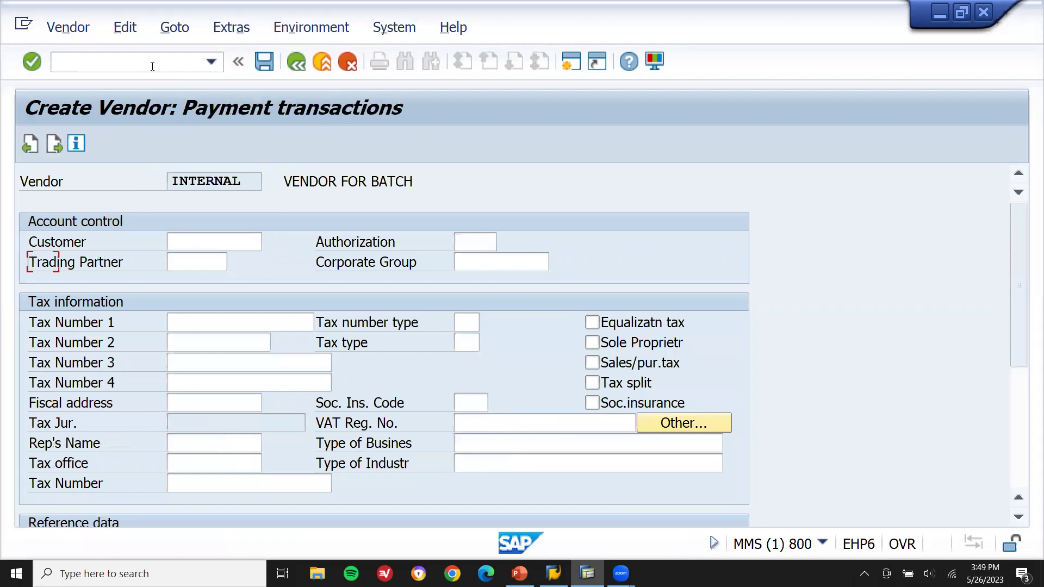
Set the vendor's reconciliation account to 31000 and cash management group to A1 in the accounting information, and continue
key(Return)
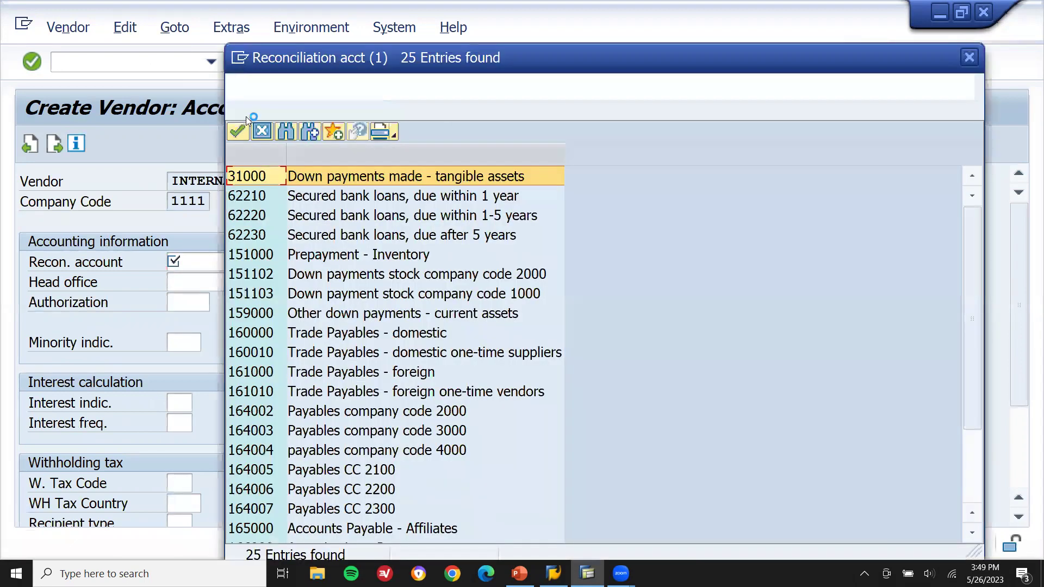
click(254, 177)
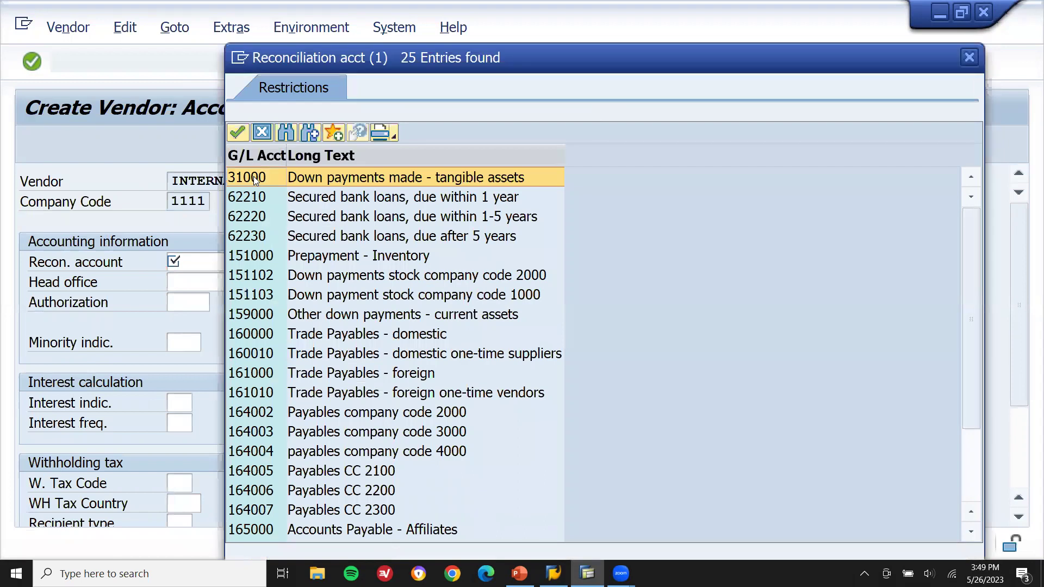
double_click(253, 177)
click(501, 304)
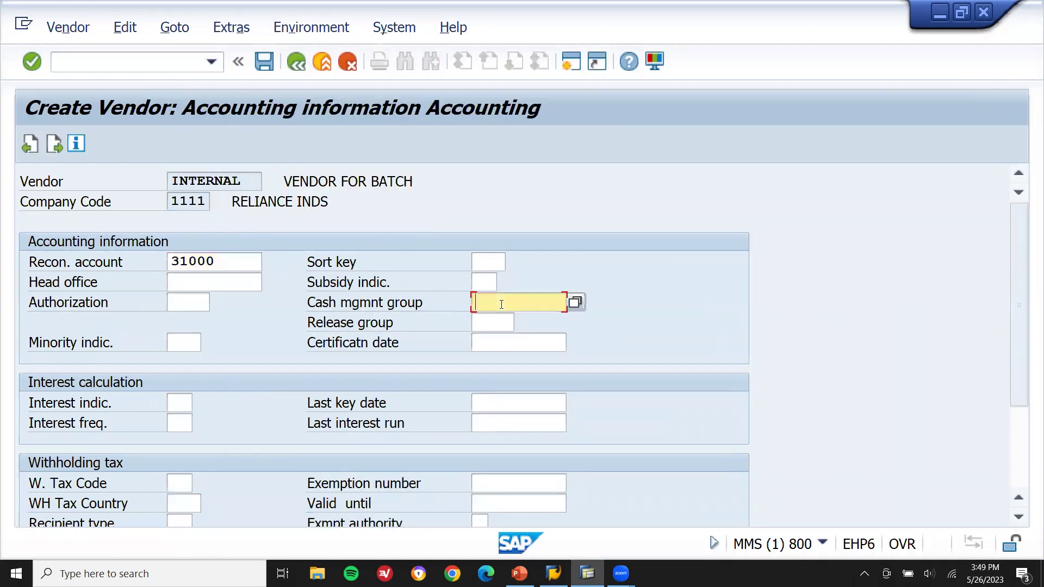
click(575, 303)
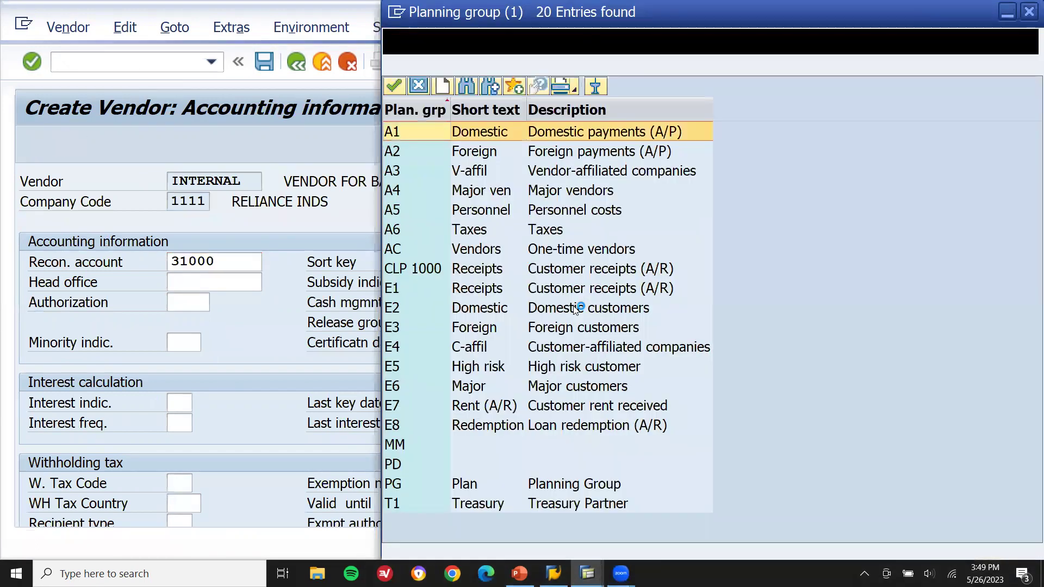
key(Return)
key(Return)
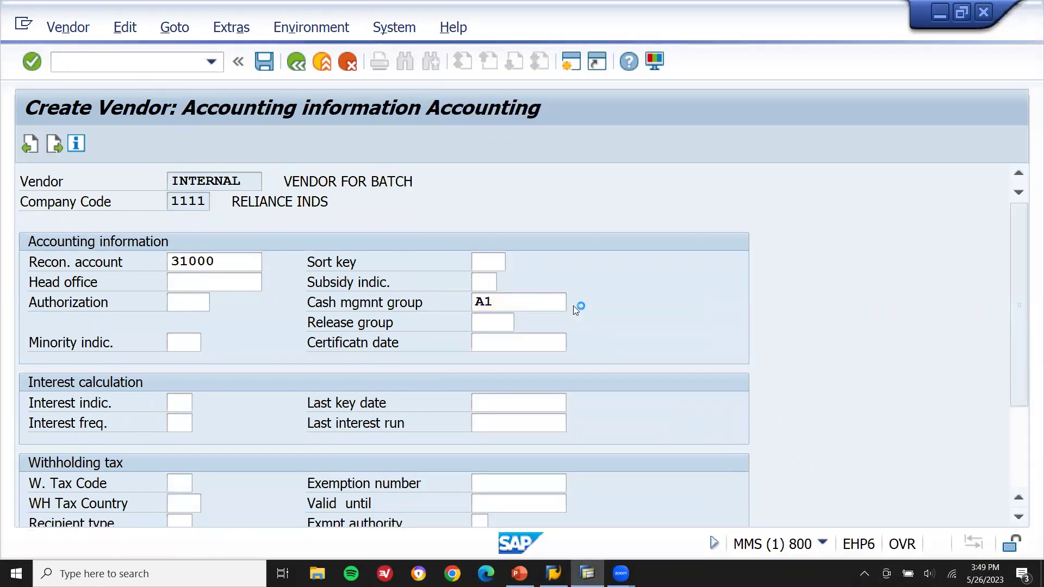
key(Return)
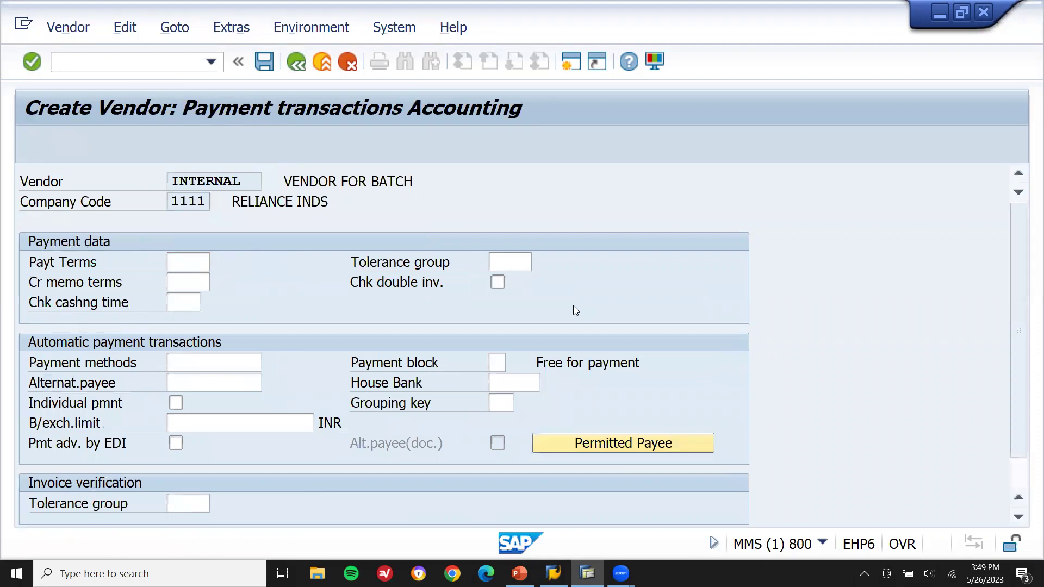
Set the purchasing data to order currency INR with automatic purchase order enabled, and finish the vendor through the partner functions
key(Return)
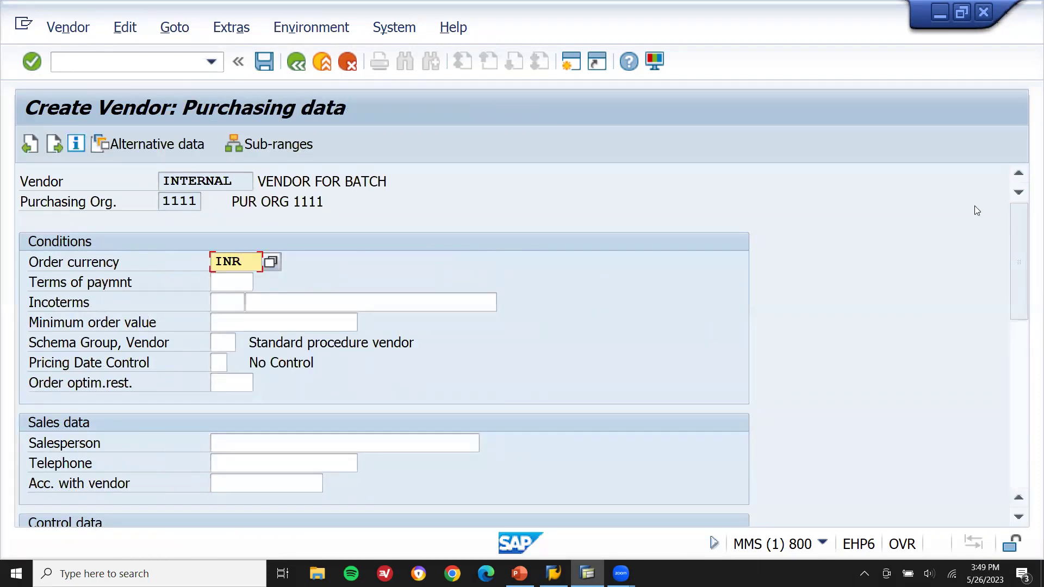
drag(1014, 222, 1024, 305)
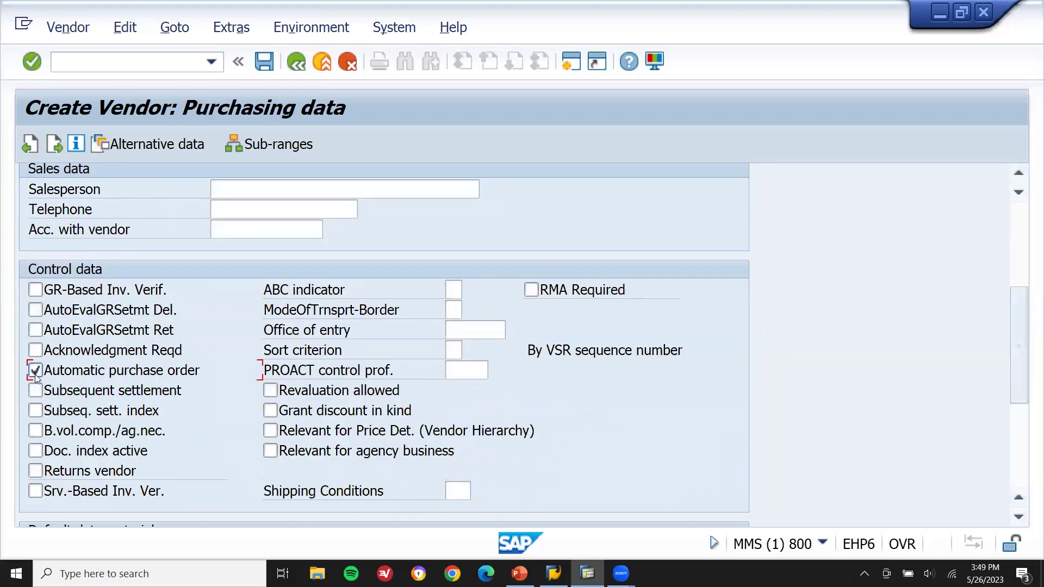
key(Return)
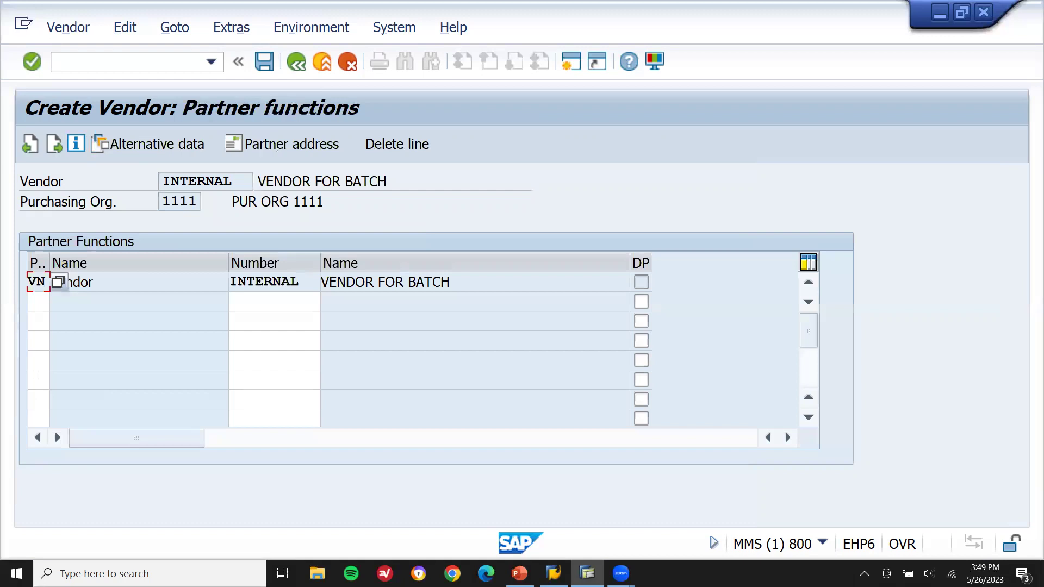
key(Return)
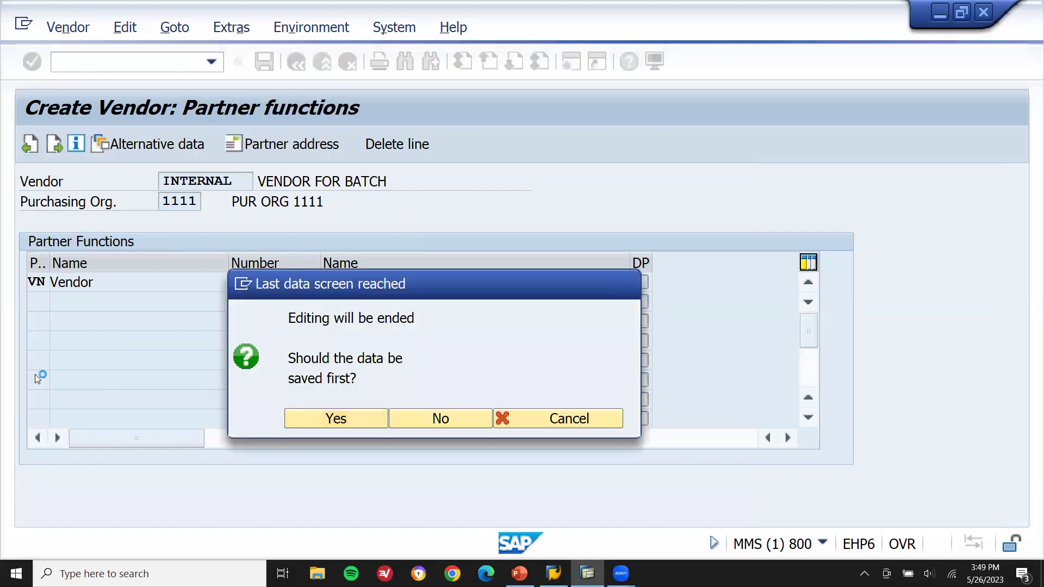
Open a blank Notepad document and note the newly created vendor's number with the label VN
key(super+r)
text(notepad)
key(Return)
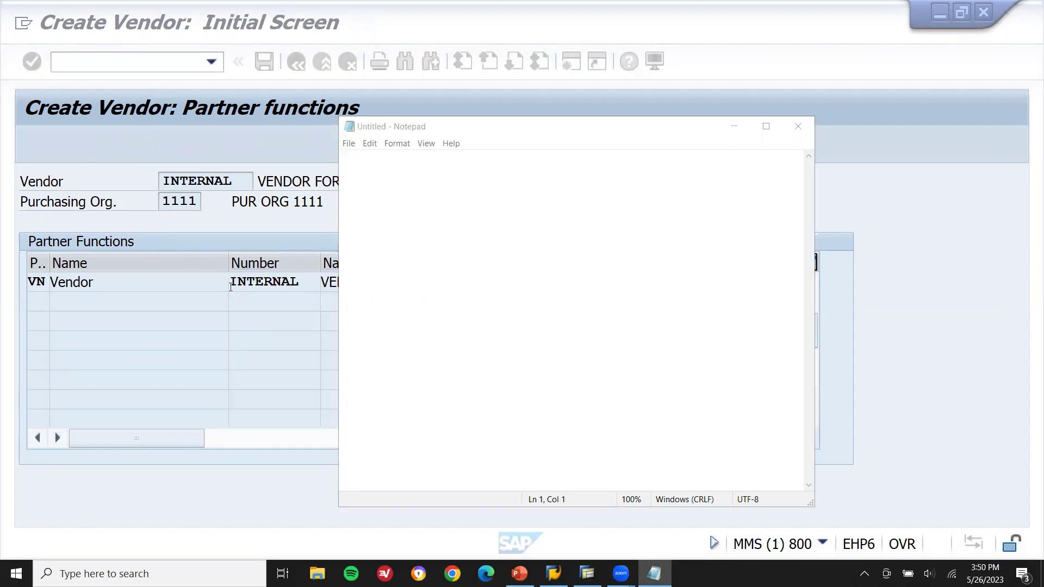
click(230, 287)
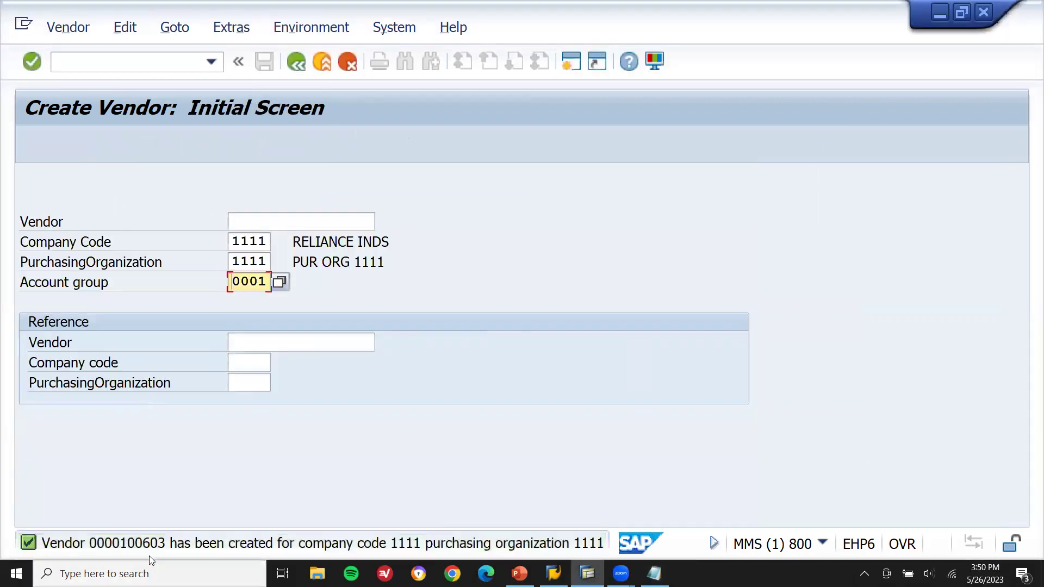
key(alt+Tab)
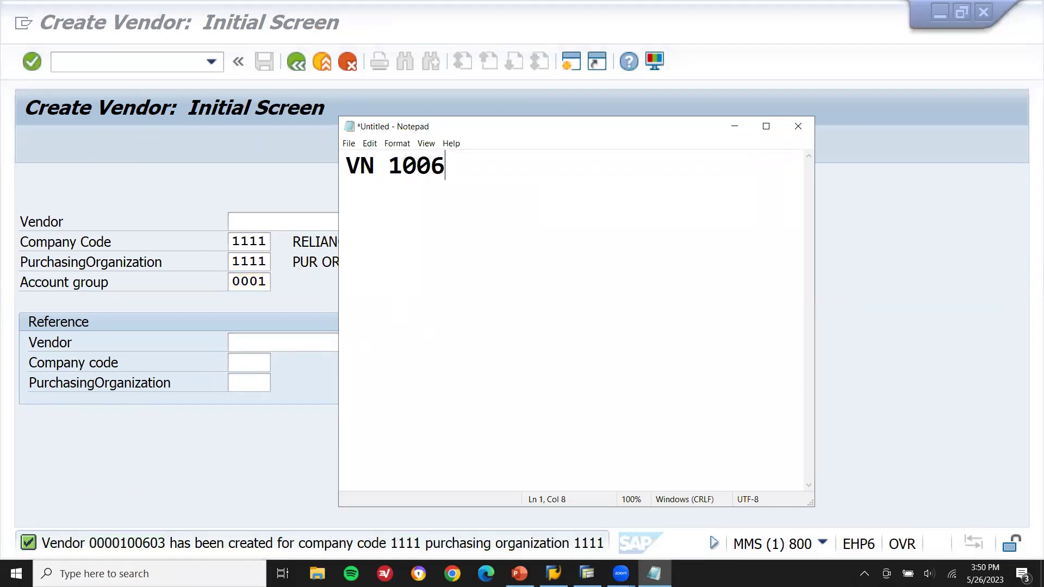
Switch back to SAP, run transaction MM01 and start a new material of type Raw material
click(158, 65)
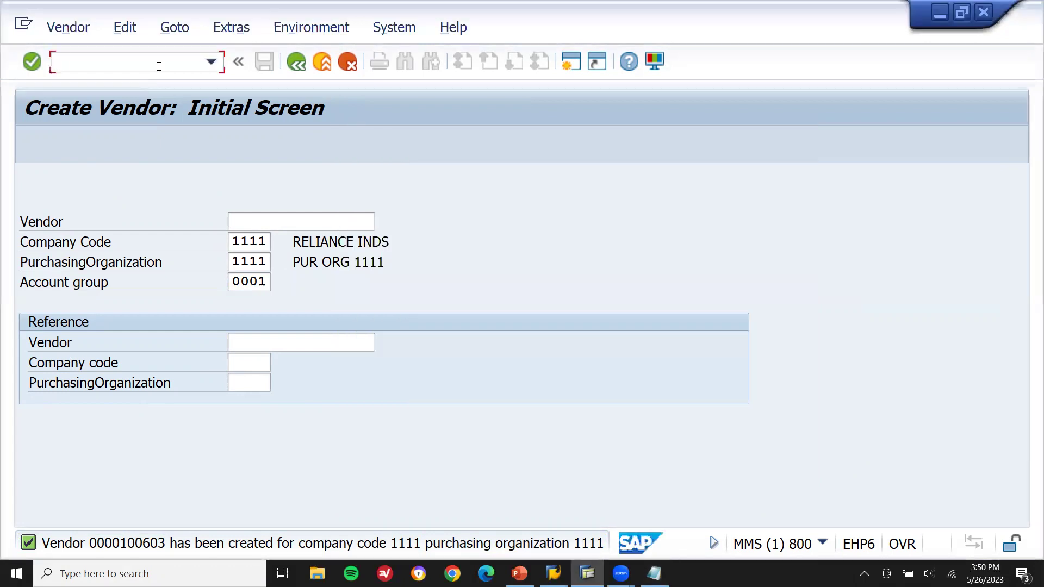
text(/NMM01)
key(Return)
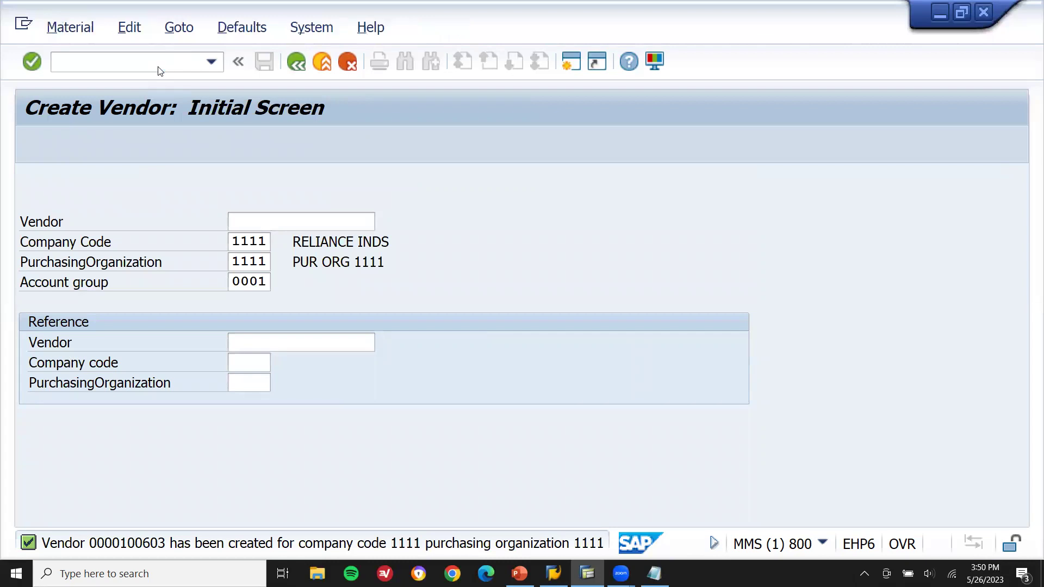
key(Tab)
key(r)
key(Return)
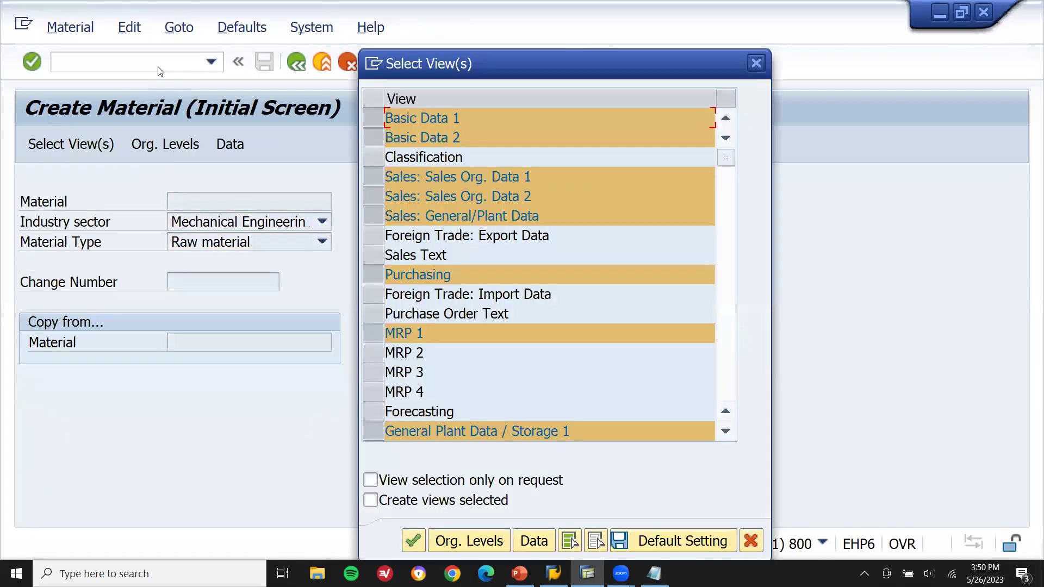
Remove Sales Org. Data 1, Sales Org. Data 2 and Sales: General/Plant Data from the selected views, and continue
click(375, 177)
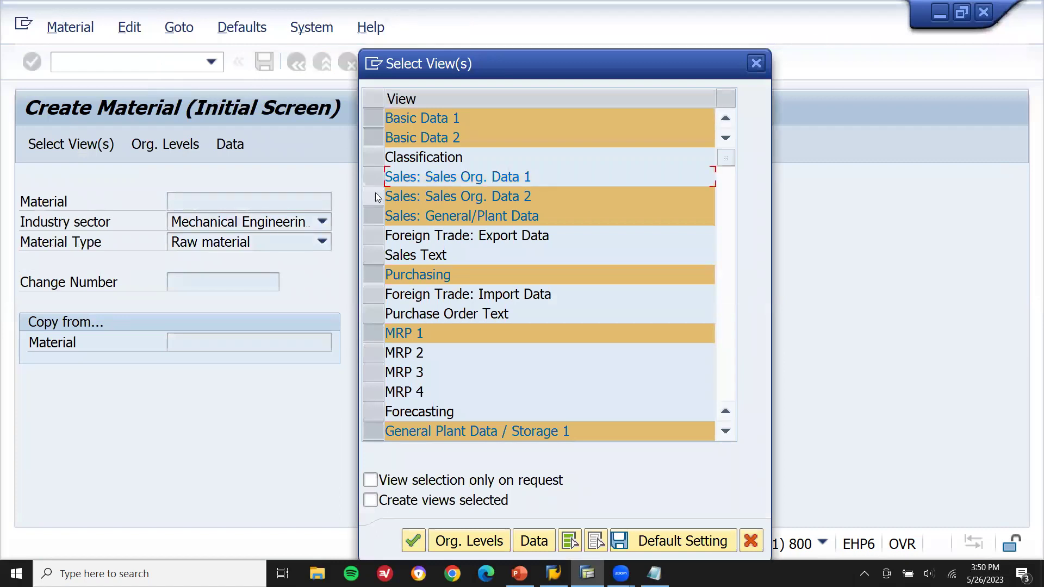
click(376, 197)
click(375, 218)
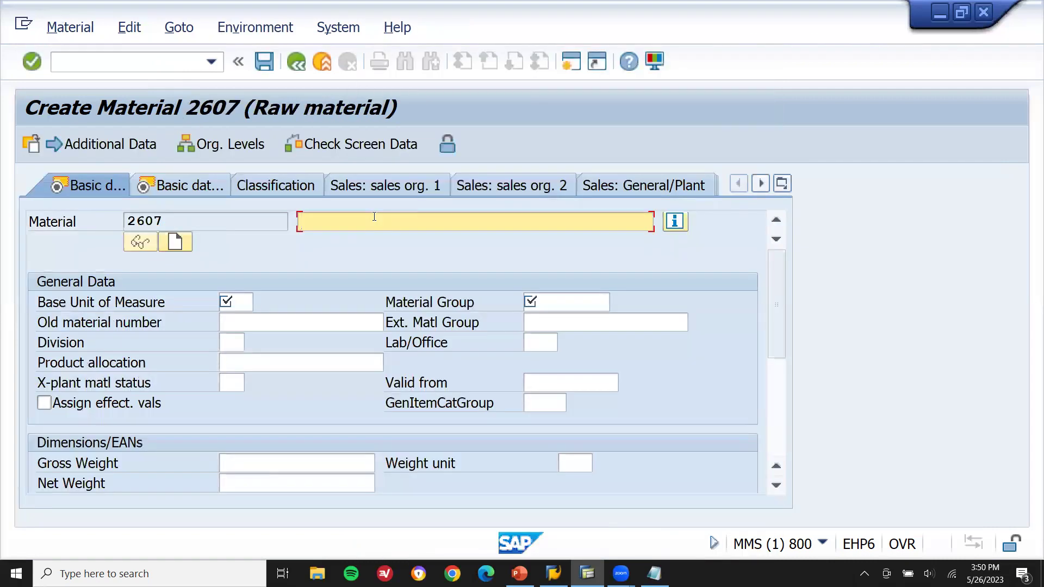
Enter the material description ROH and base unit of measure EA, complete the required basic data and continue
click(374, 217)
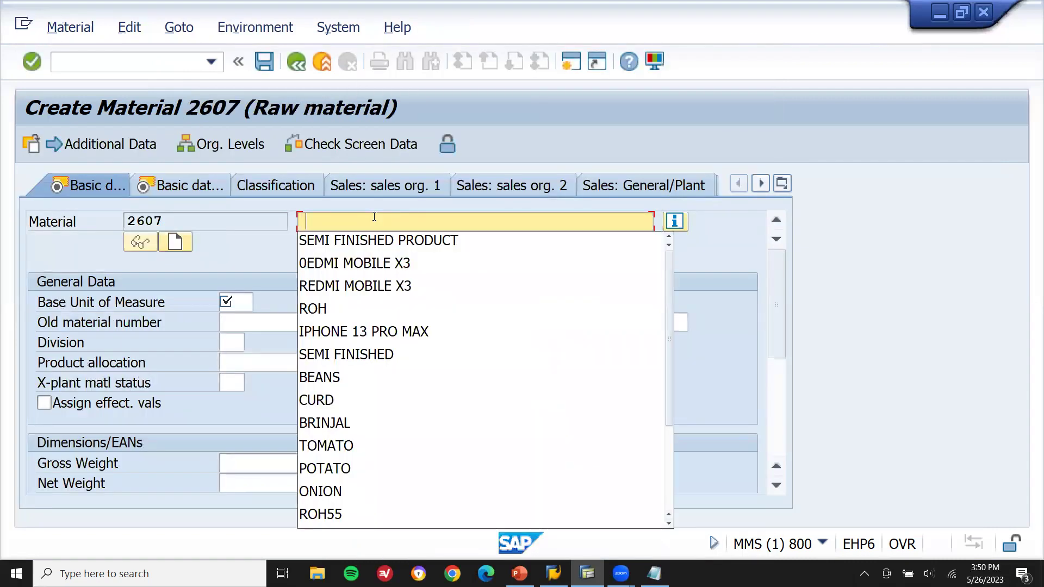
text(ROH)
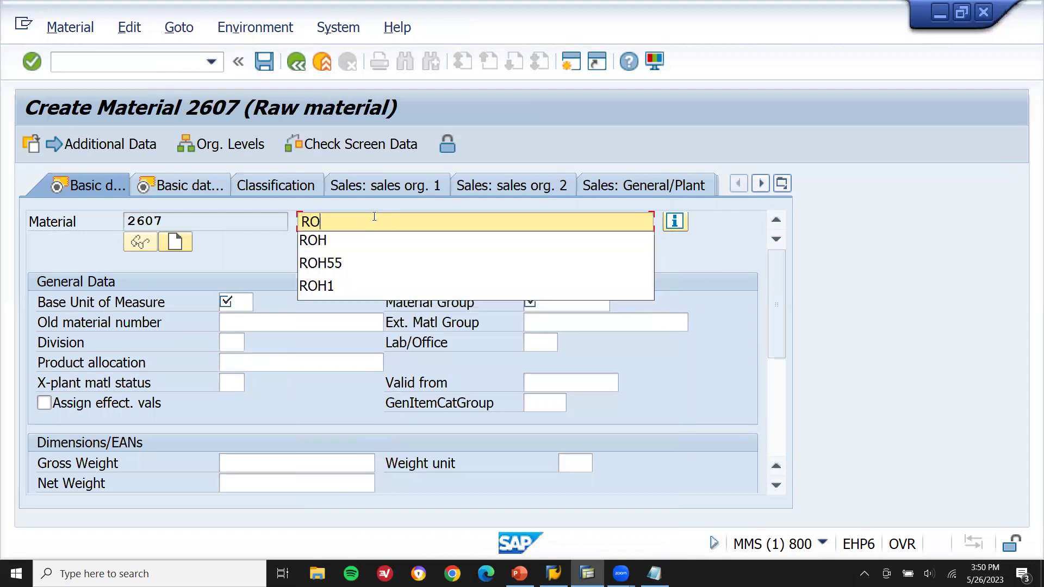
key(Return)
key(Return)
text(EA)
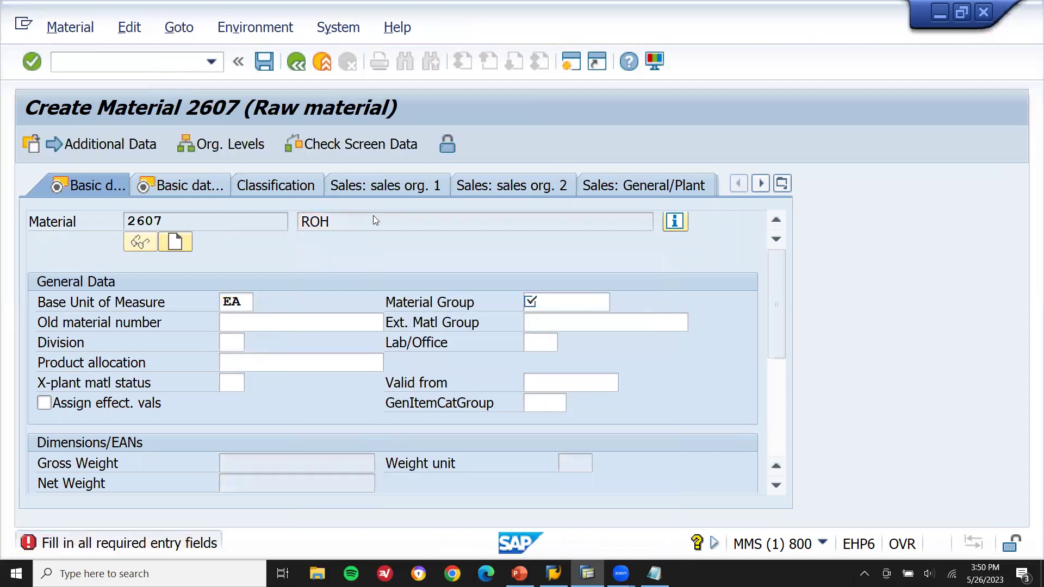
key(Return)
key(Return)
key(Return)
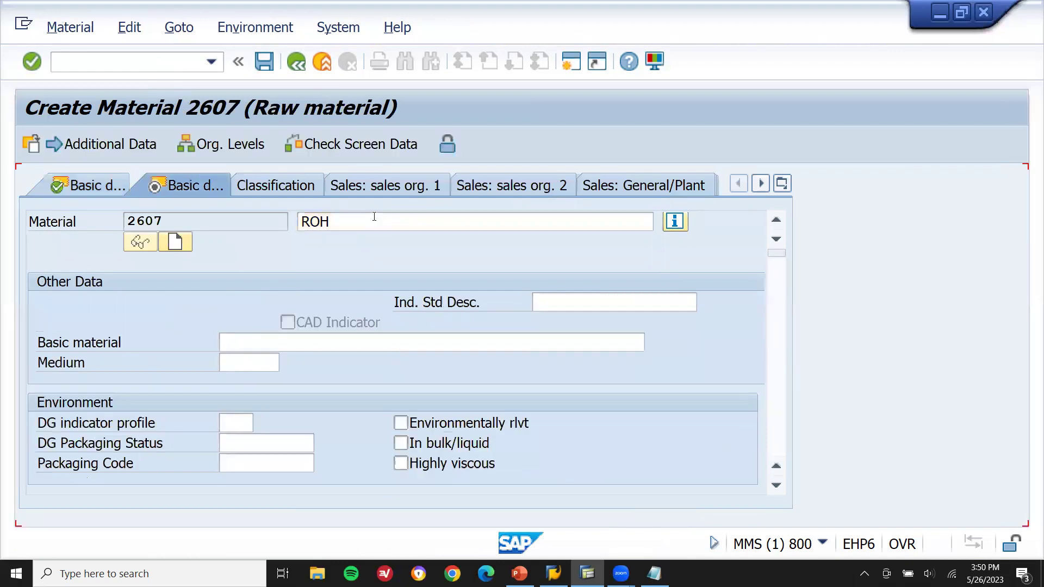
Set the material's purchasing group to 000 and continue to the MRP 1 view
key(Return)
key(Return)
text(000)
key(Return)
key(Return)
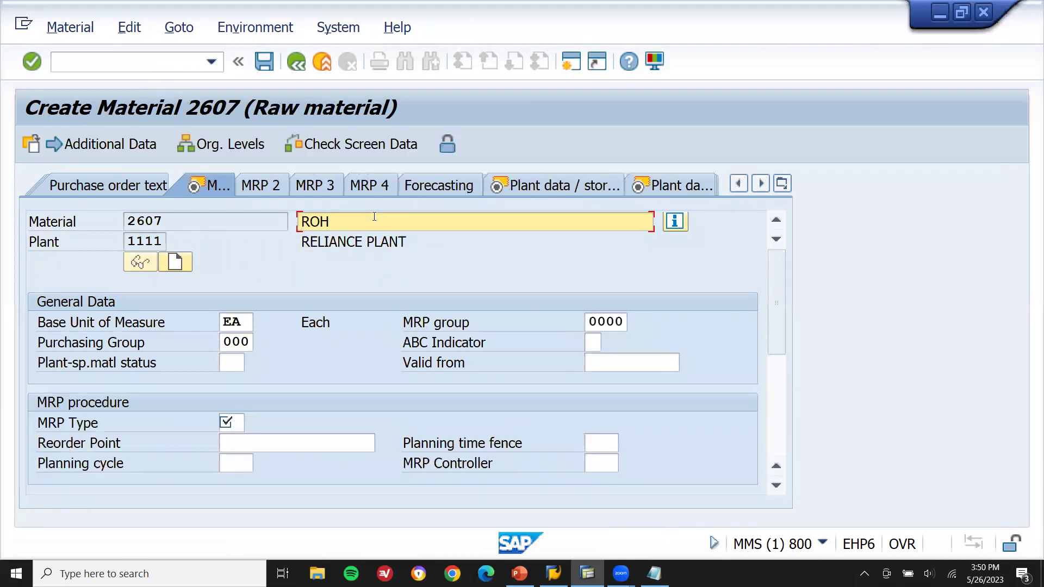
Set the MRP type to ND and go on to the Plant data / stor. 1 view
key(Return)
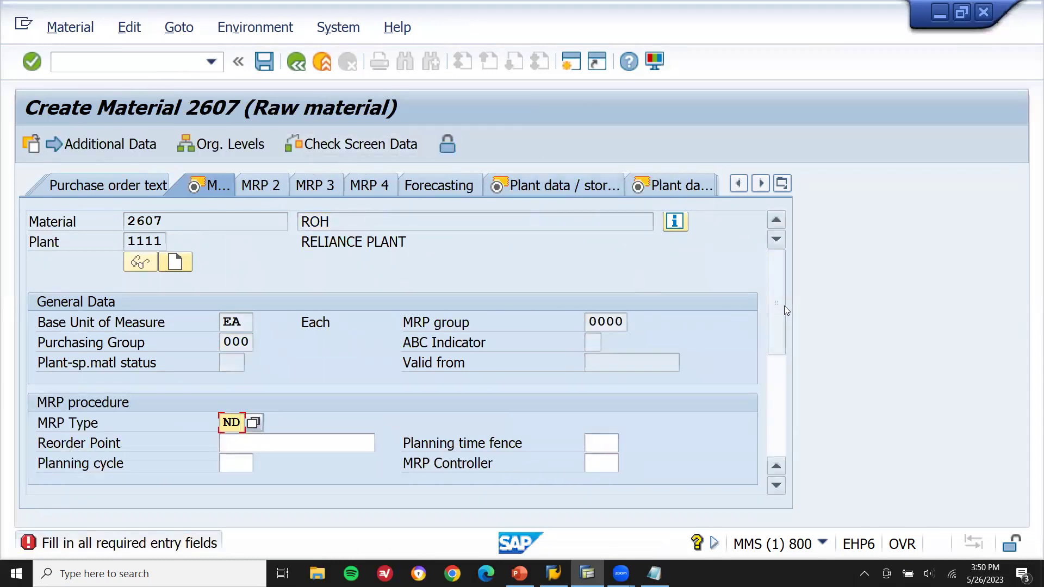
drag(784, 305, 783, 255)
click(783, 185)
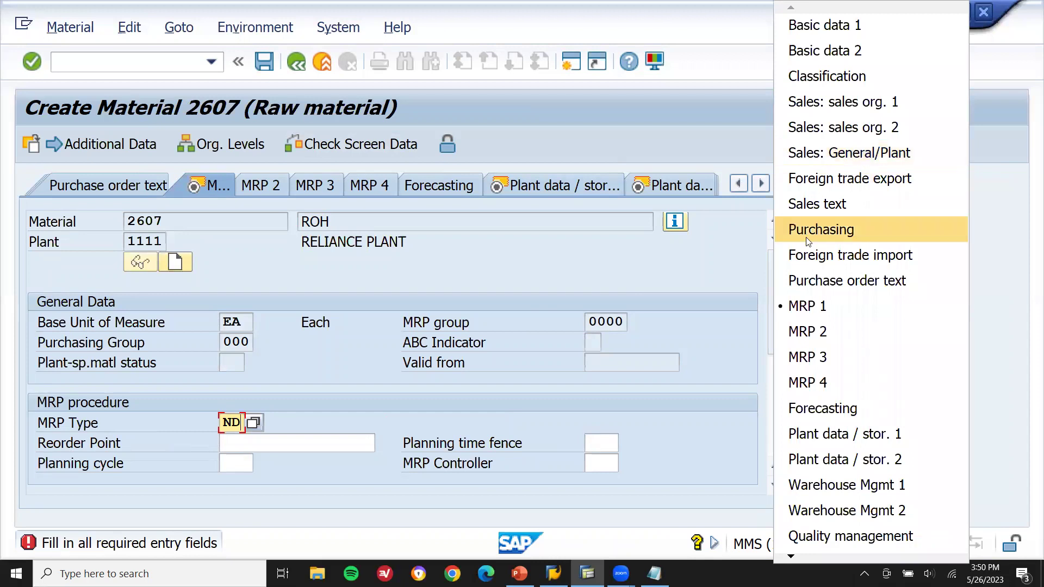
key(Escape)
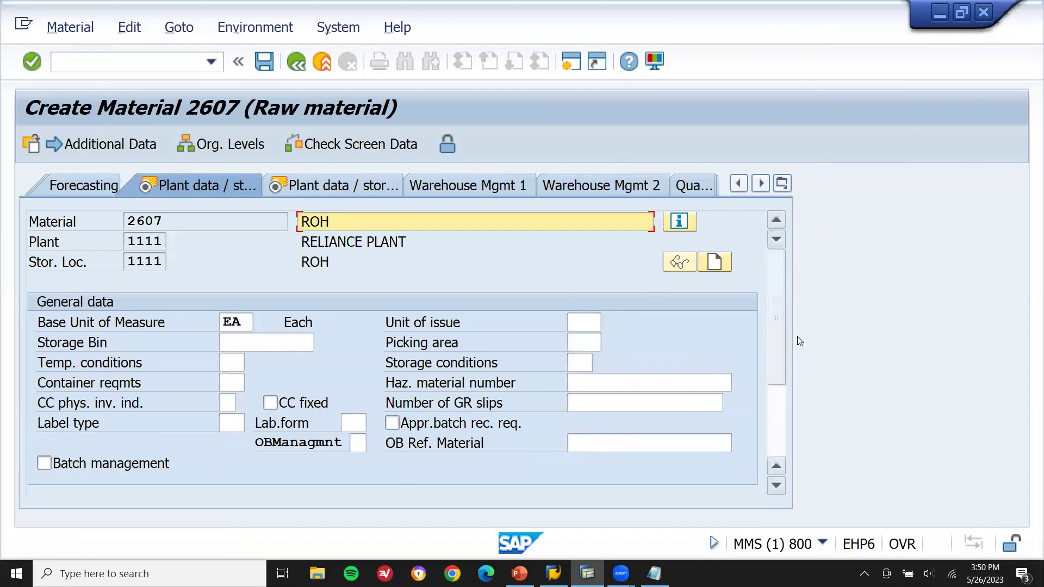
Go back to the Basic data 1 view, continue to the Purchasing view and enable Autom. PO for the material
mouse_move(782, 316)
mouse_down()
mouse_move(781, 386)
mouse_move(787, 330)
mouse_up()
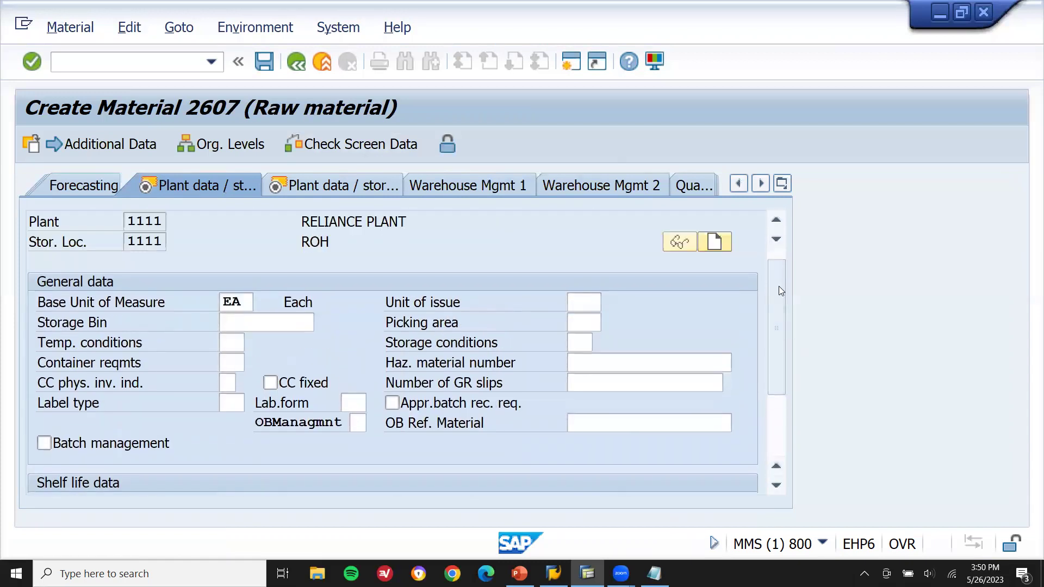
click(782, 185)
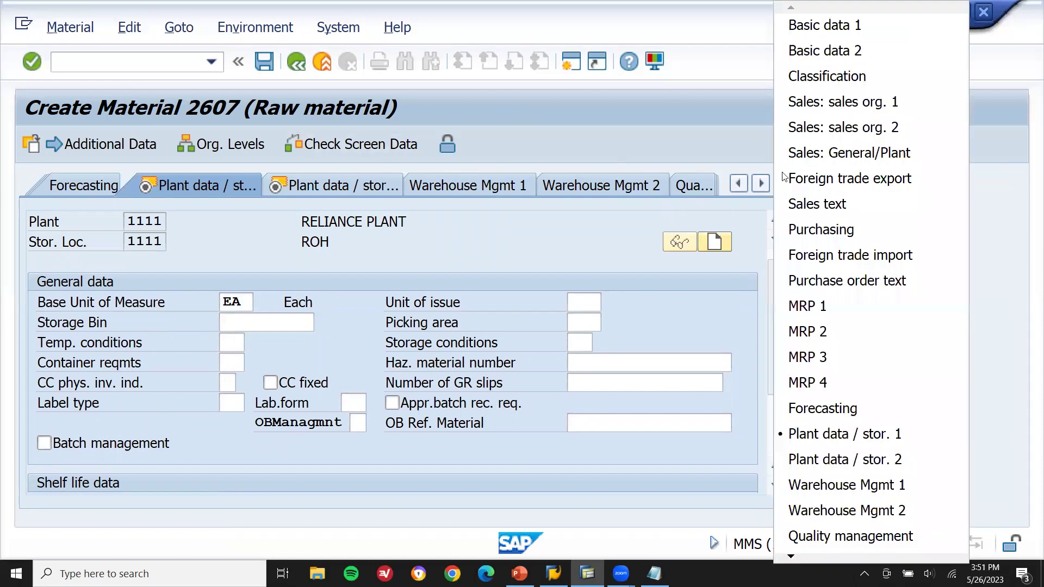
click(840, 29)
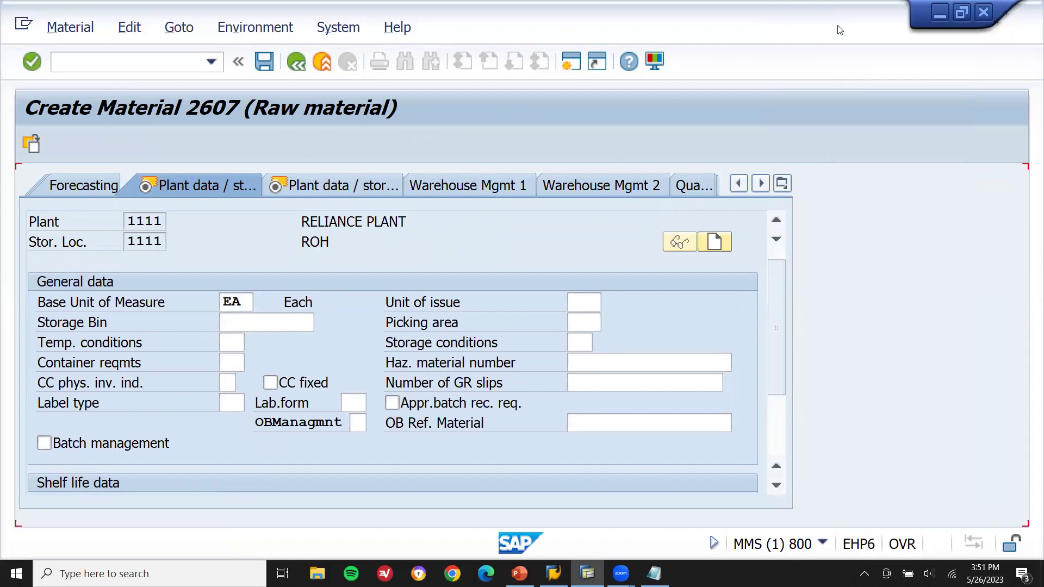
key(Return)
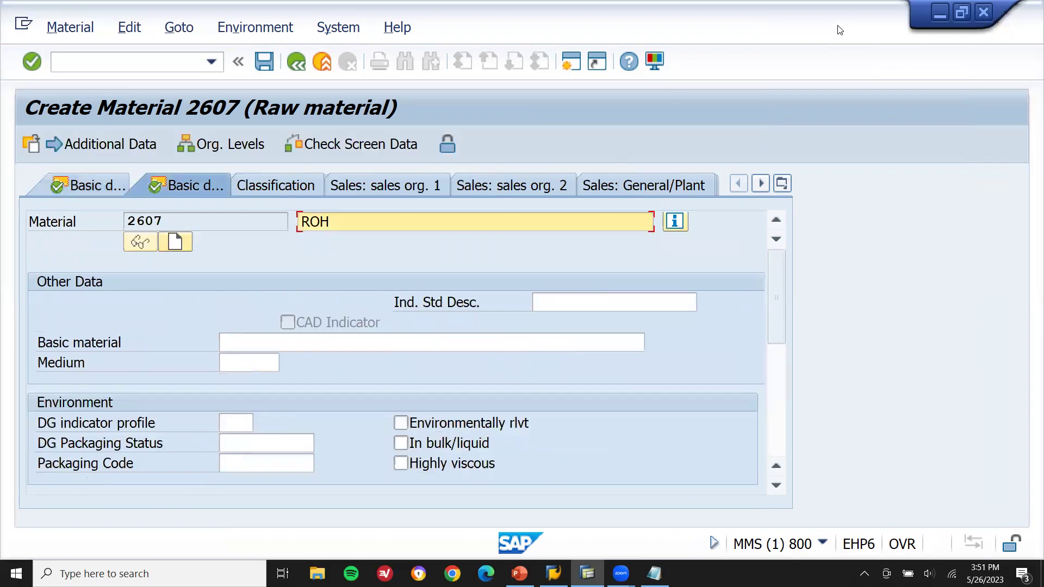
key(Return)
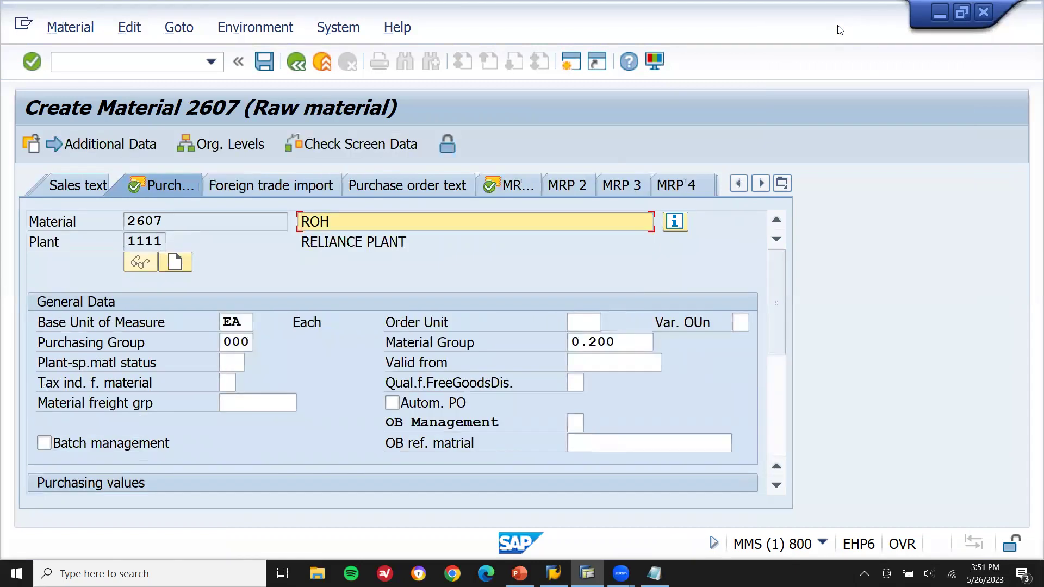
click(392, 404)
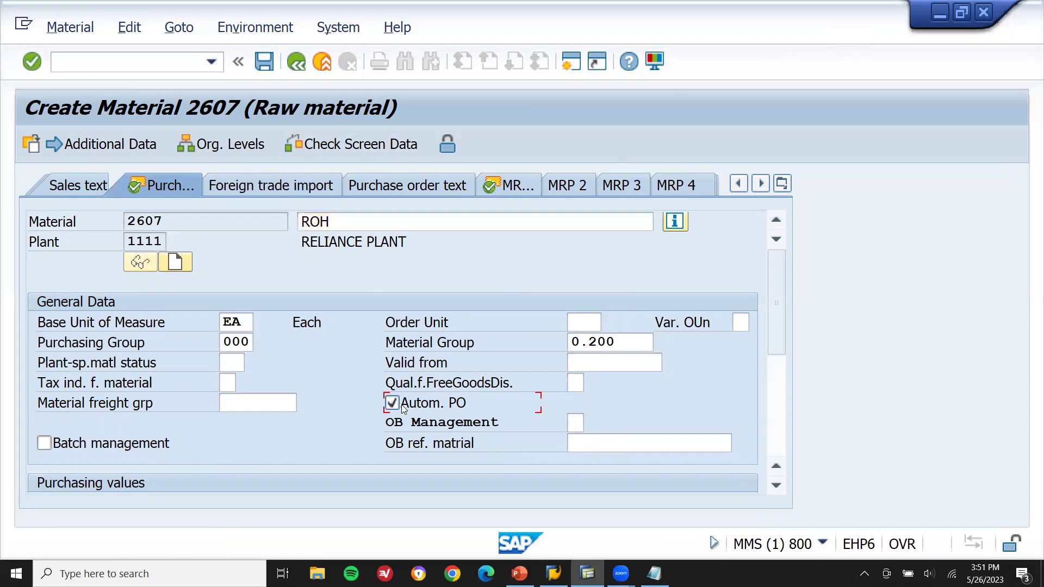
Continue through the MRP 1 and plant data views to Accounting 1 and set the valuation class to 3000
key(Return)
key(Return)
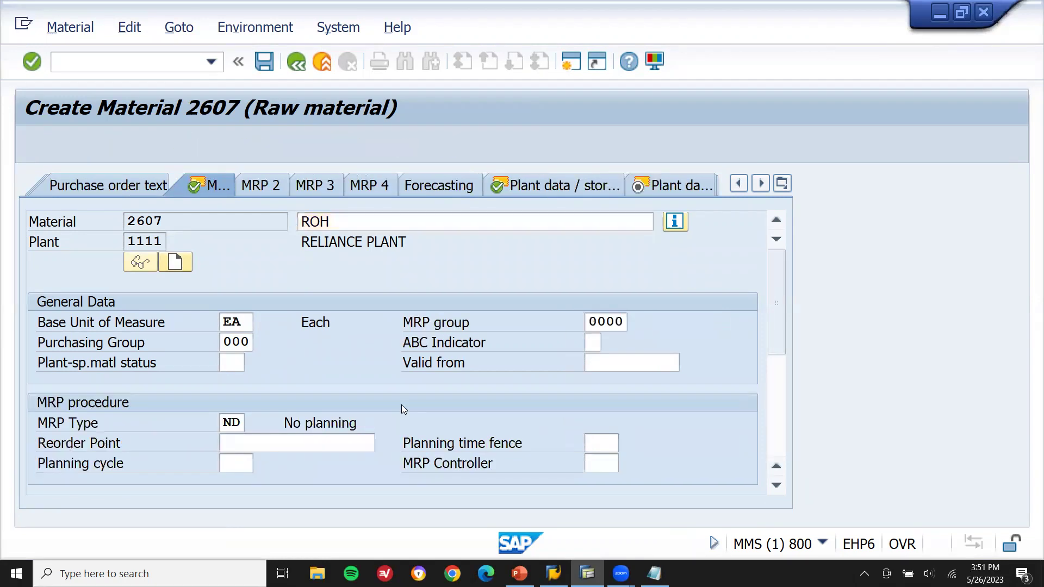
key(Return)
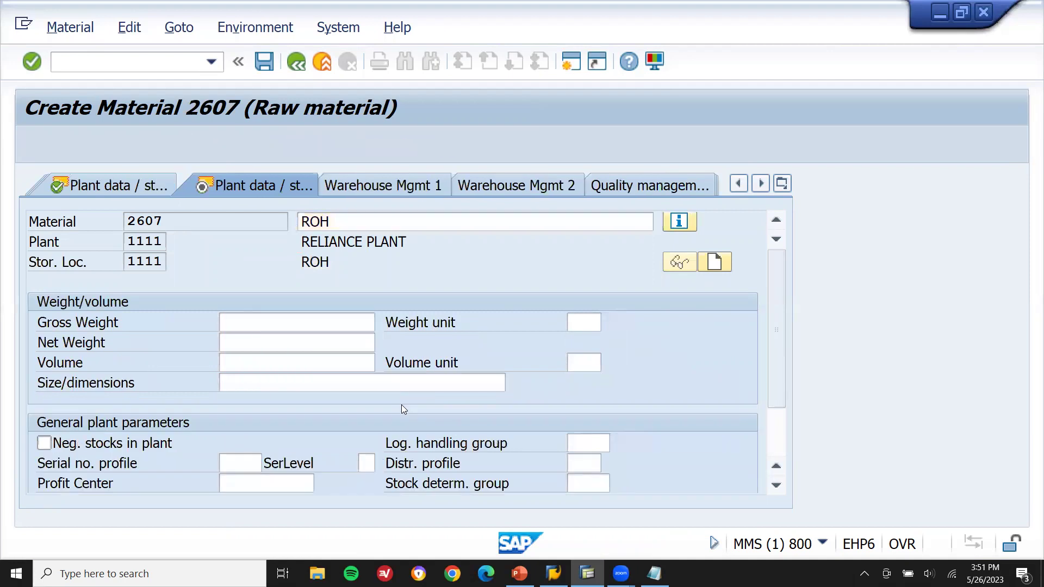
key(Return)
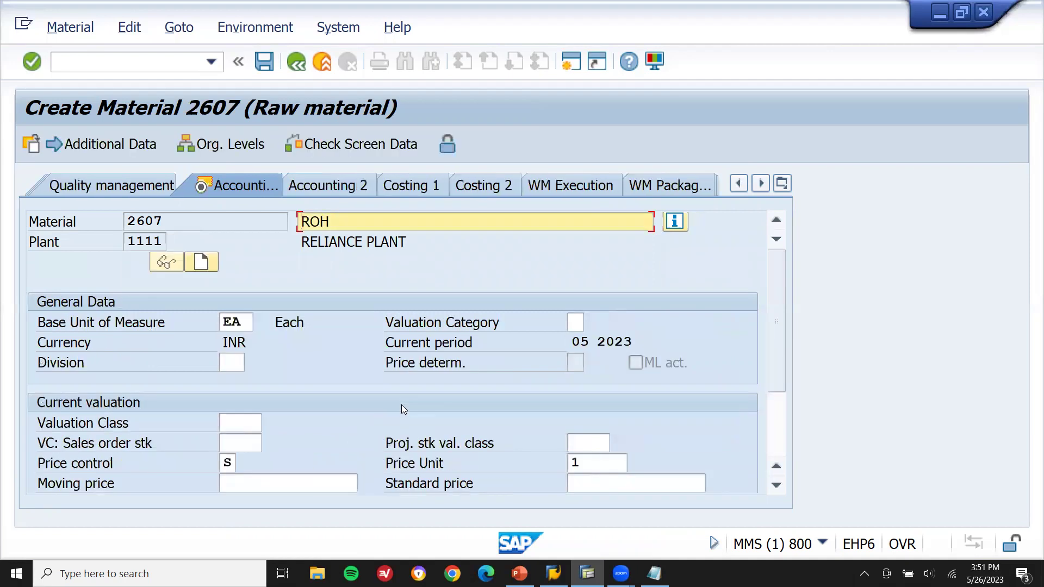
click(247, 428)
click(276, 424)
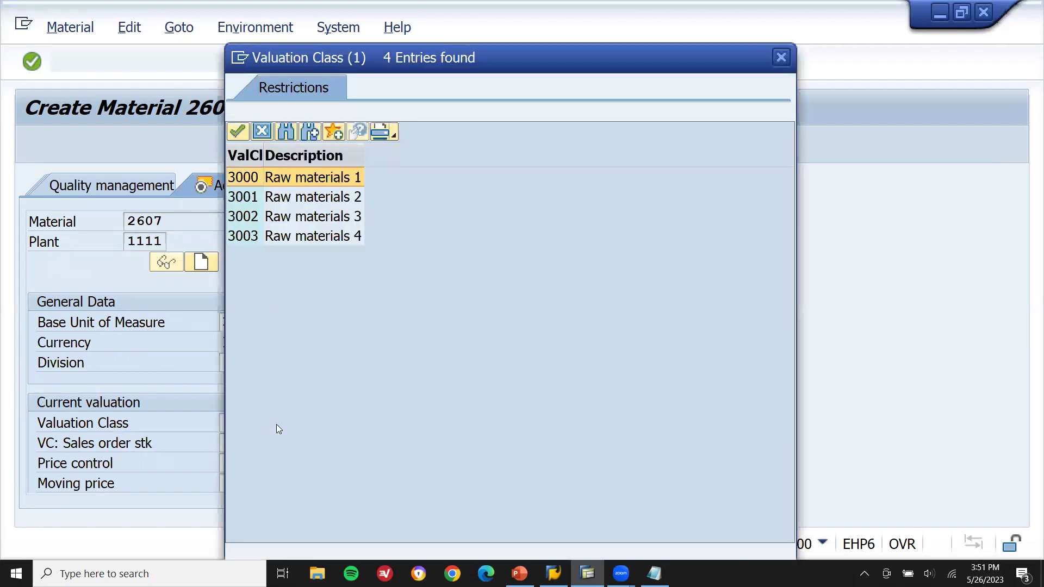
key(Escape)
key(Return)
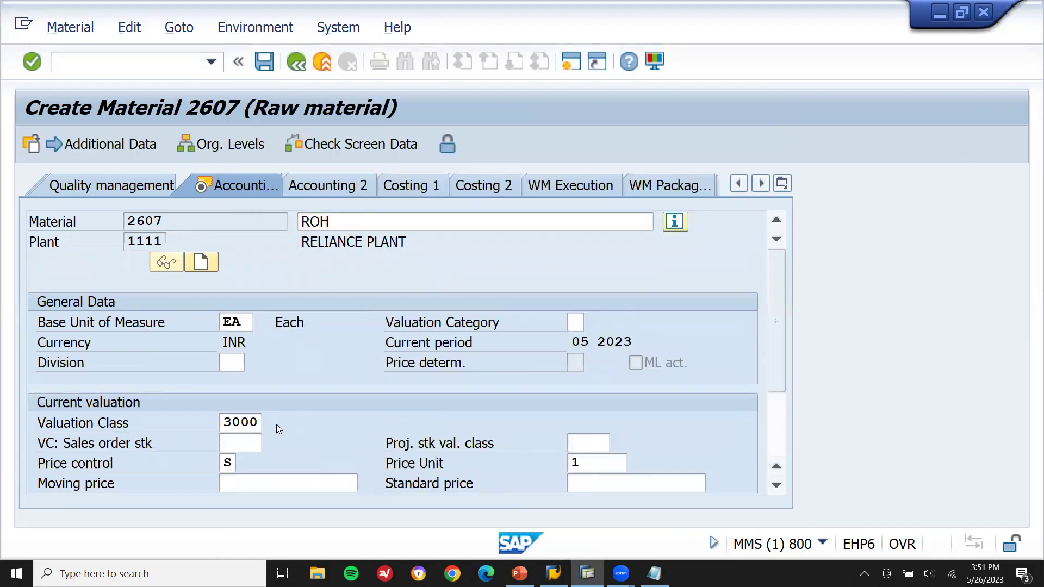
Fill in the required planned delivery time in the MRP 2 view and continue through the remaining views to the save prompt
key(Return)
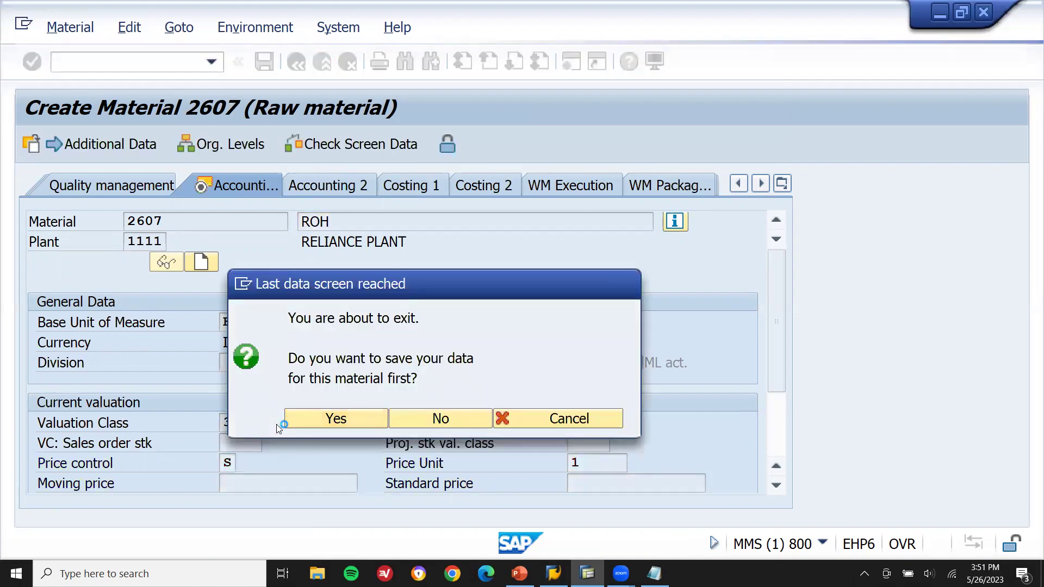
key(Return)
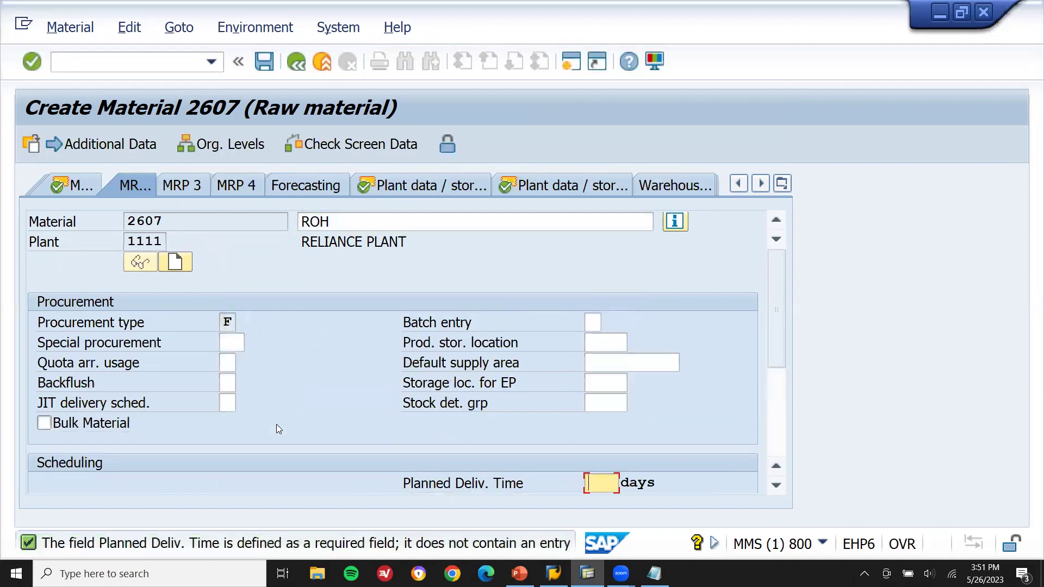
key(Return)
key(Return)
key(Return)
key(Return)
key(Return)
key(Return)
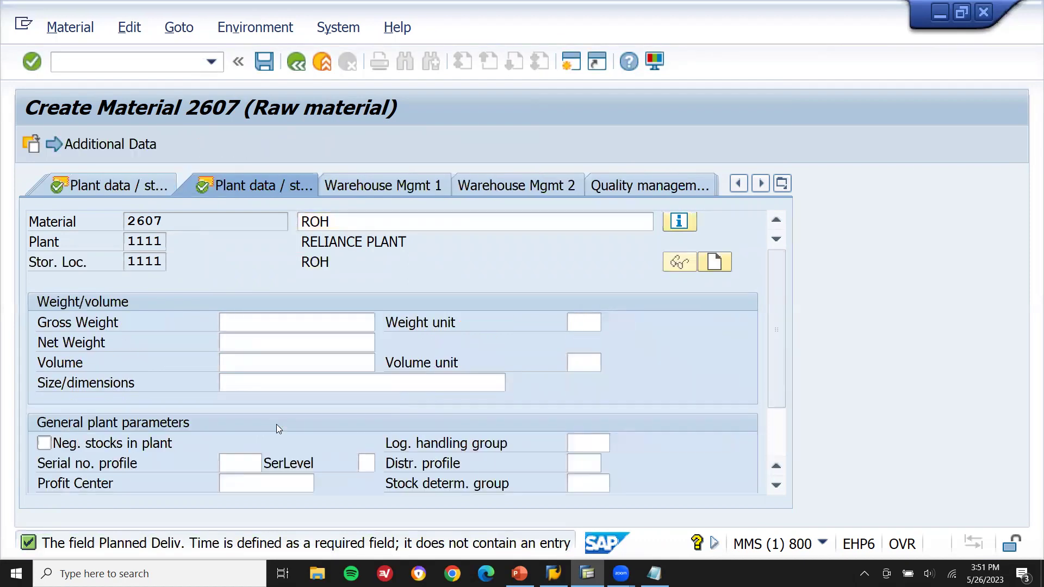
key(Return)
key(Return)
key(Return)
key(Return)
key(Return)
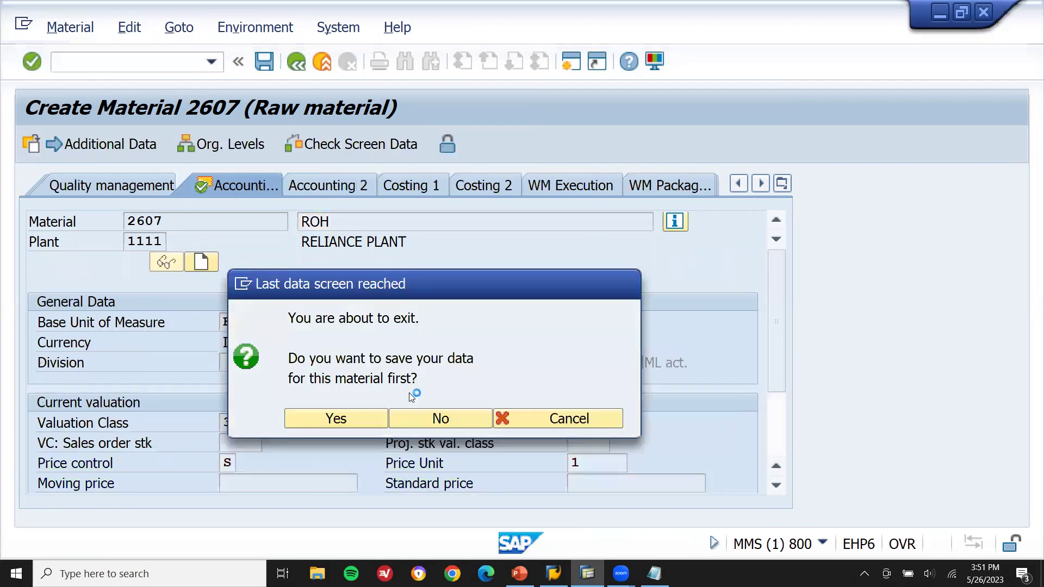
Switch to Notepad, add the line MAT 2607 below the vendor entry, and save the new material in SAP
click(654, 574)
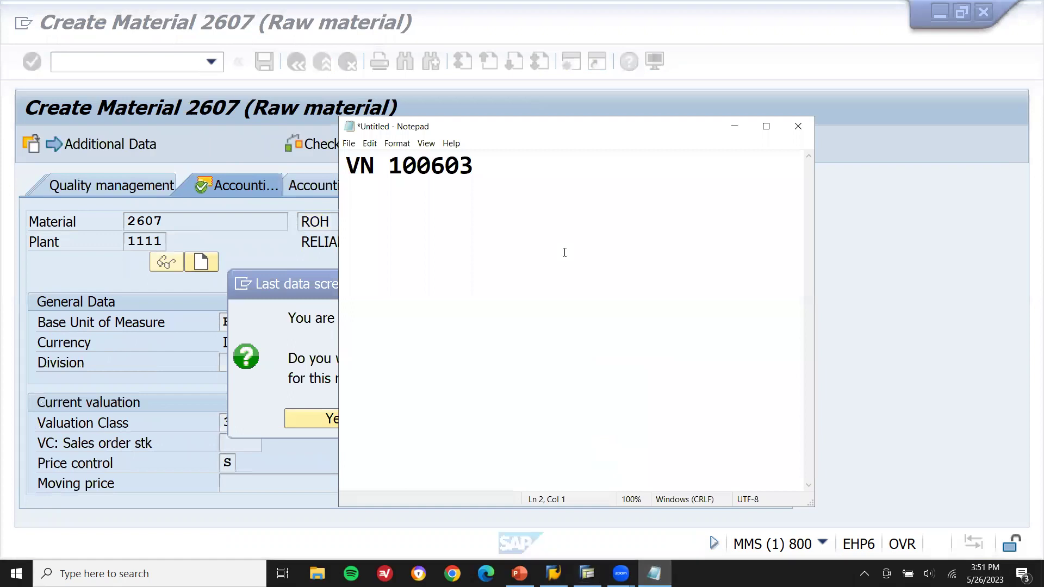
text(MAT 2)
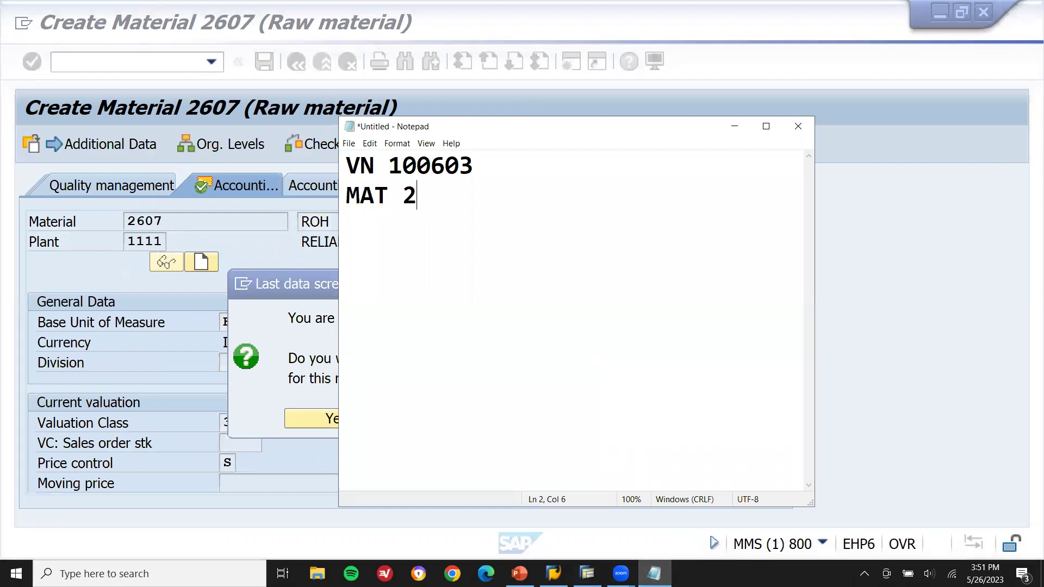
text(607)
key(Return)
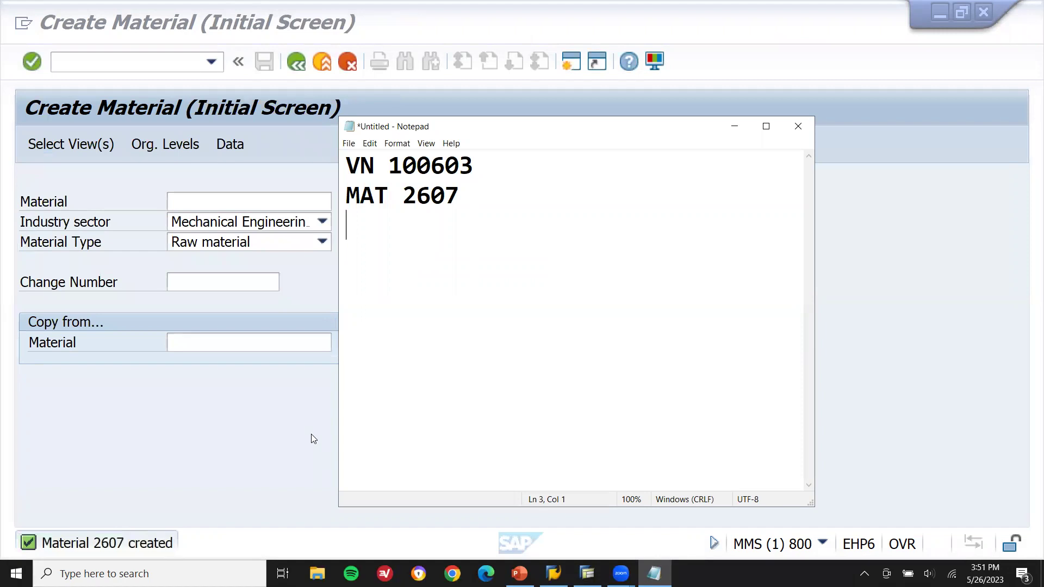
click(312, 438)
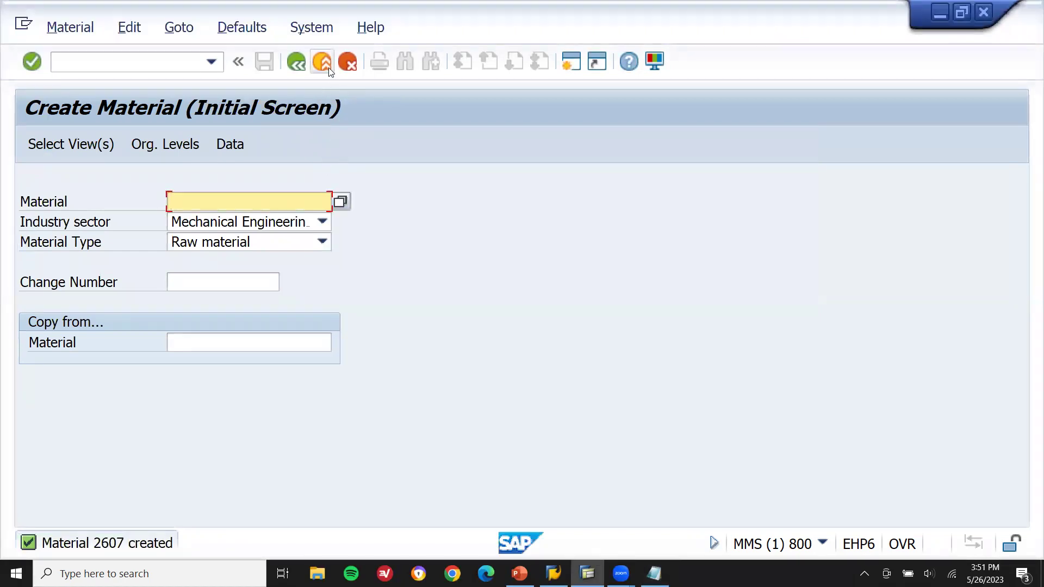
Leave material creation, start transaction ME11 and begin an info record for the new vendor and material 2607 with plant 1111
click(328, 69)
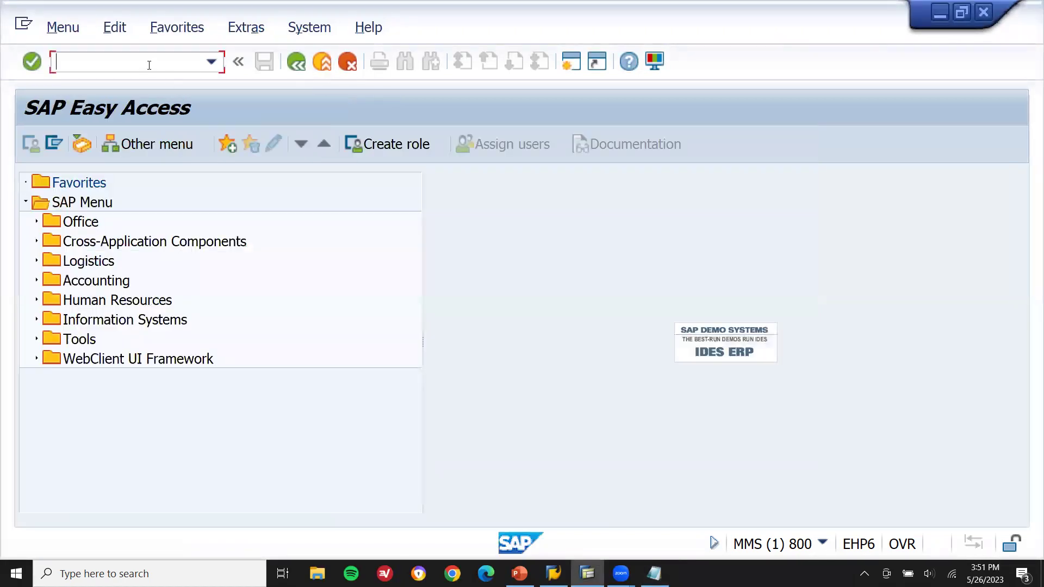
text(ME11)
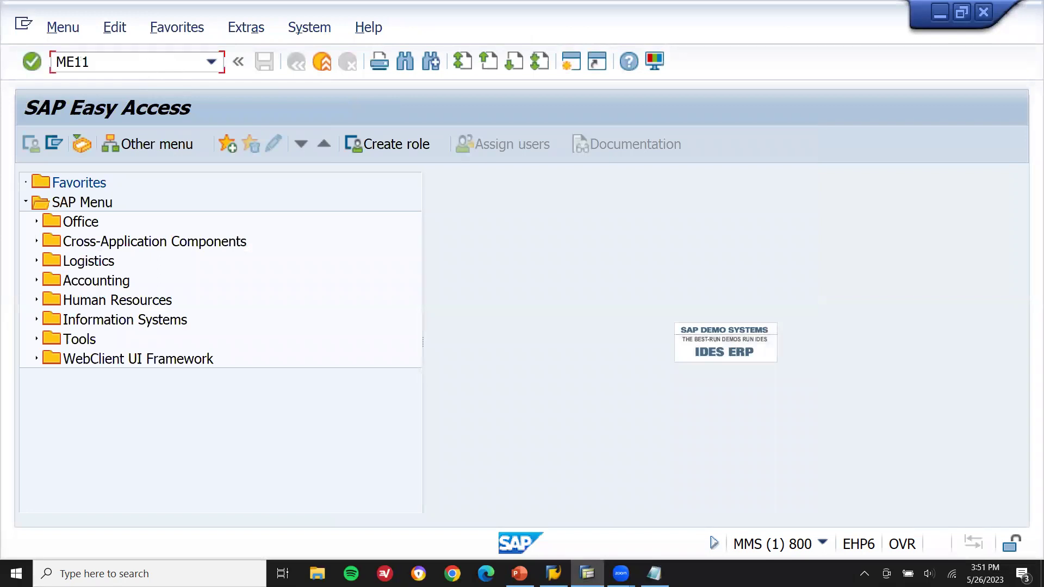
key(Return)
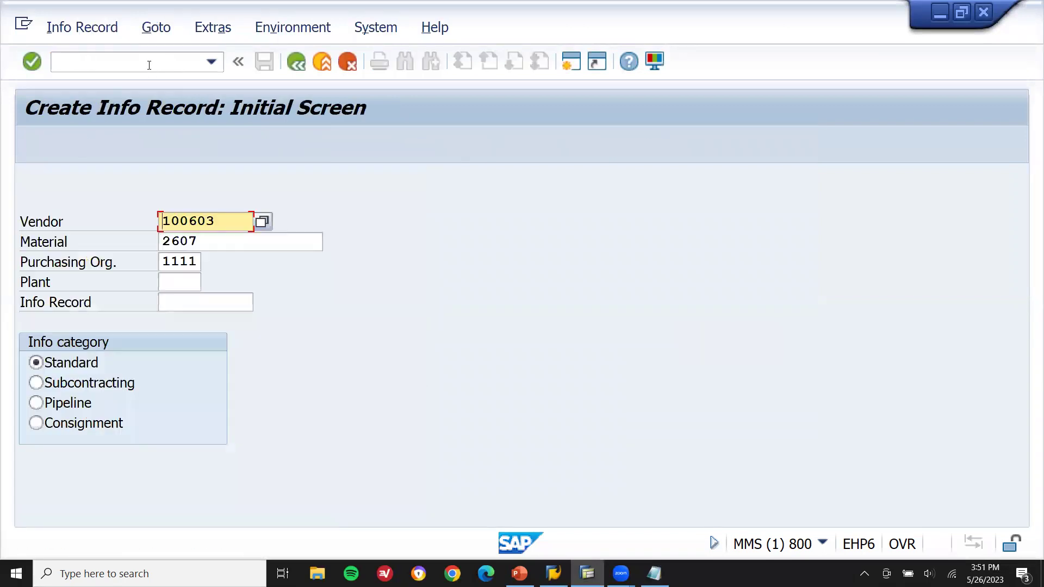
key(Tab)
key(Tab)
key(Tab)
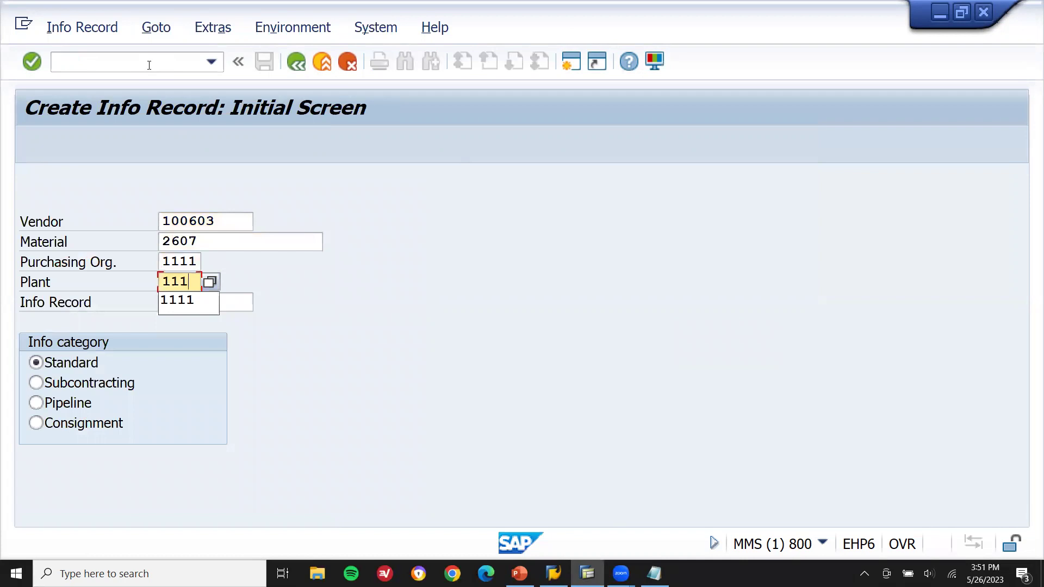
key(Return)
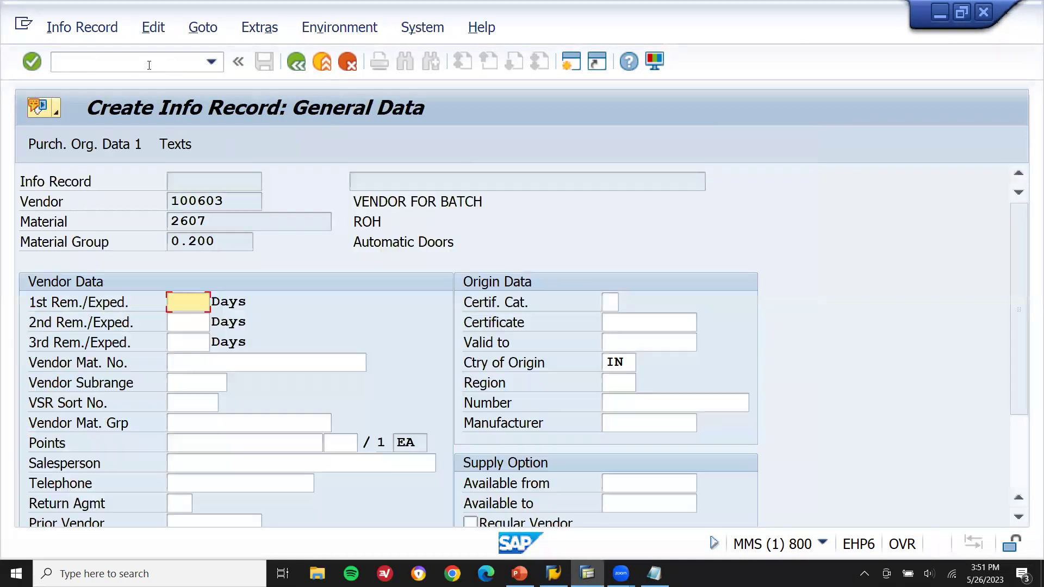
Set the info record's standard quantity to 10 and net price to 1100 INR, and save the record
key(Return)
key(Return)
text(10)
key(Return)
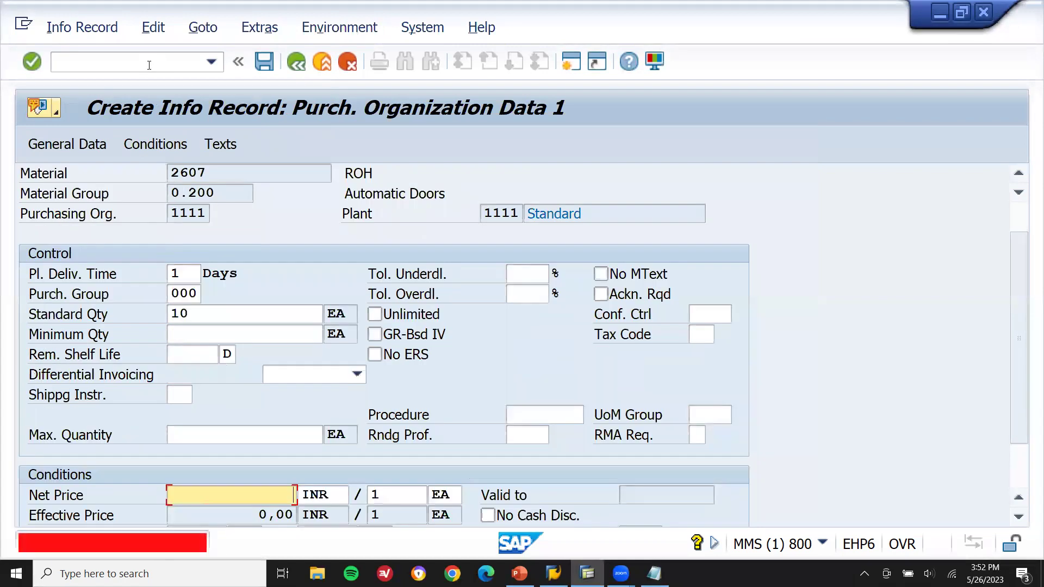
text(1100)
key(Return)
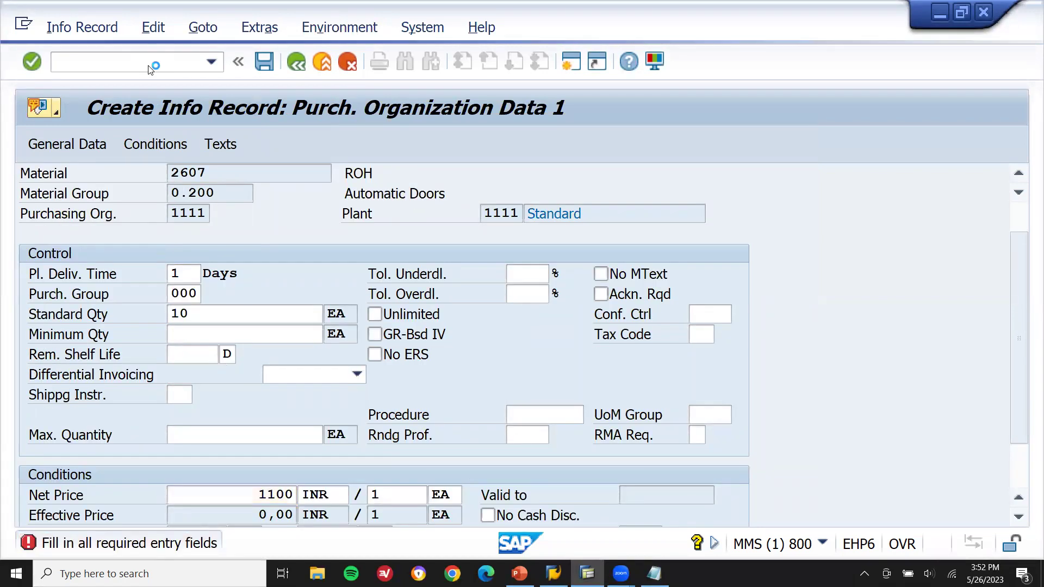
key(Return)
key(Return)
key(Return)
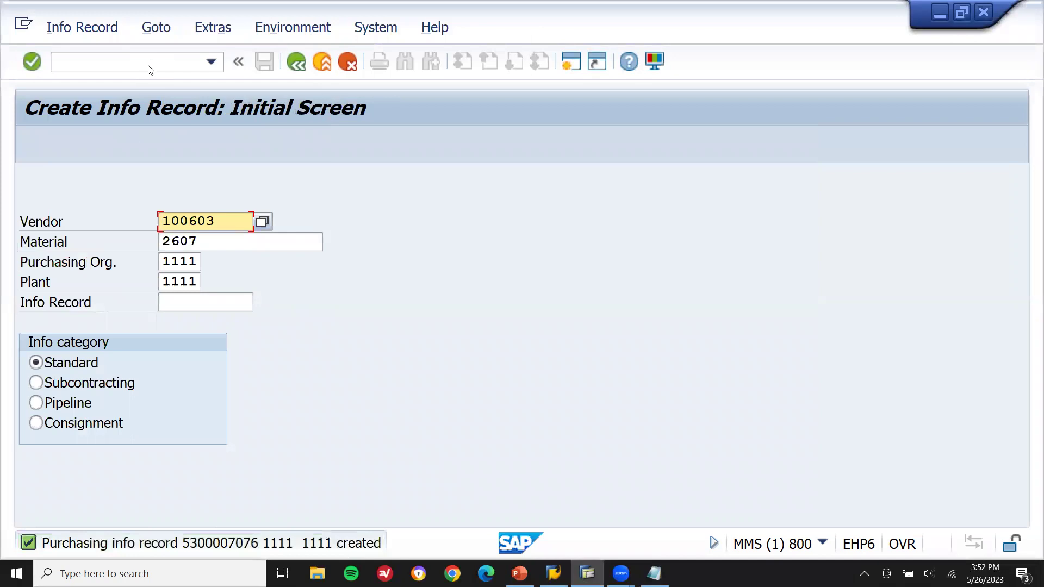
Leave the info record transaction and open the source list of material 2607 in plant 1111 with ME01
key(F3)
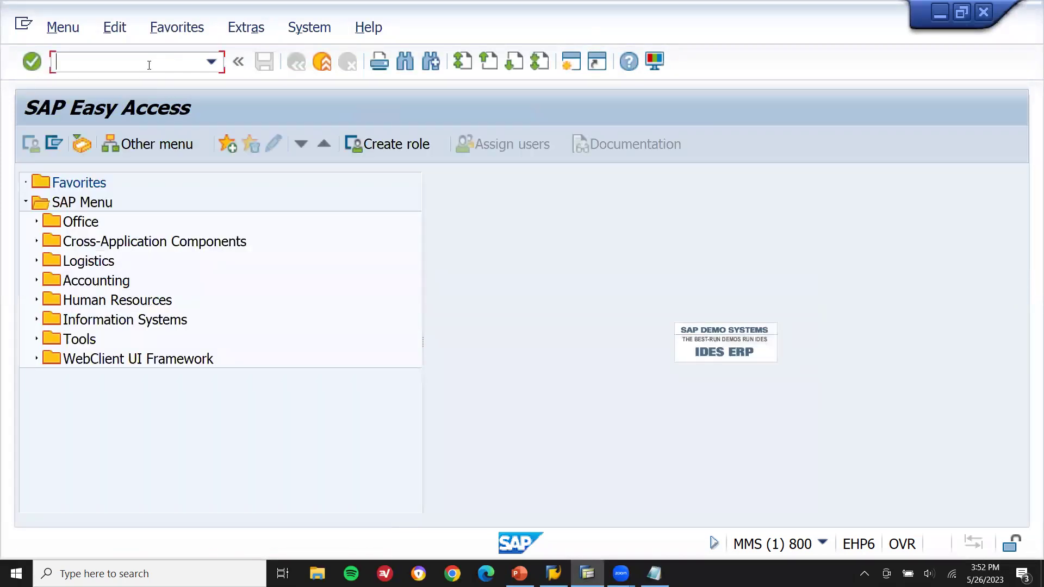
text(ME01)
key(Return)
key(Return)
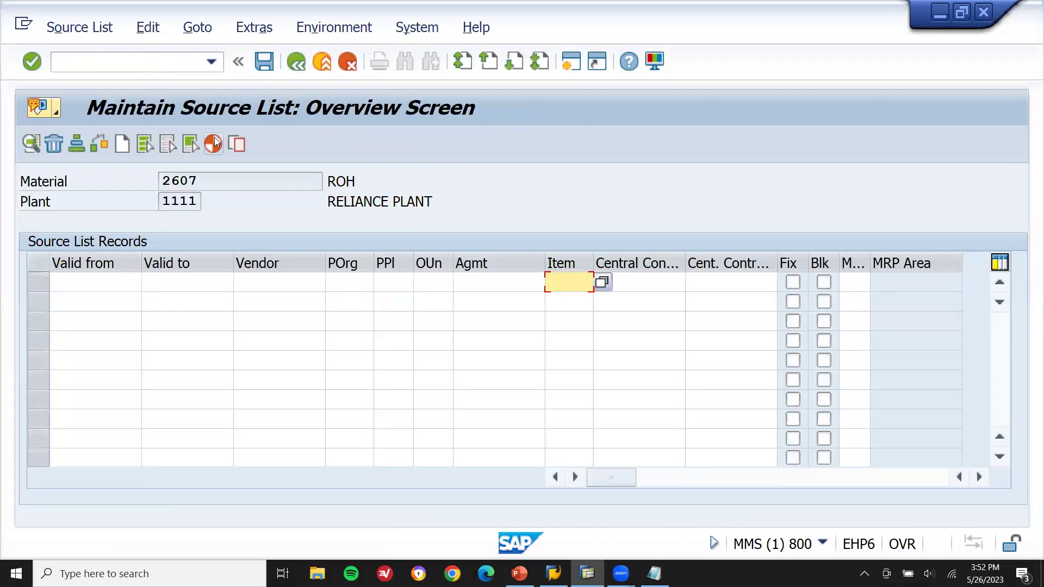
Generate the source list records with validity from 27.05.2023 to 31.12.2999 and save the source list
click(213, 143)
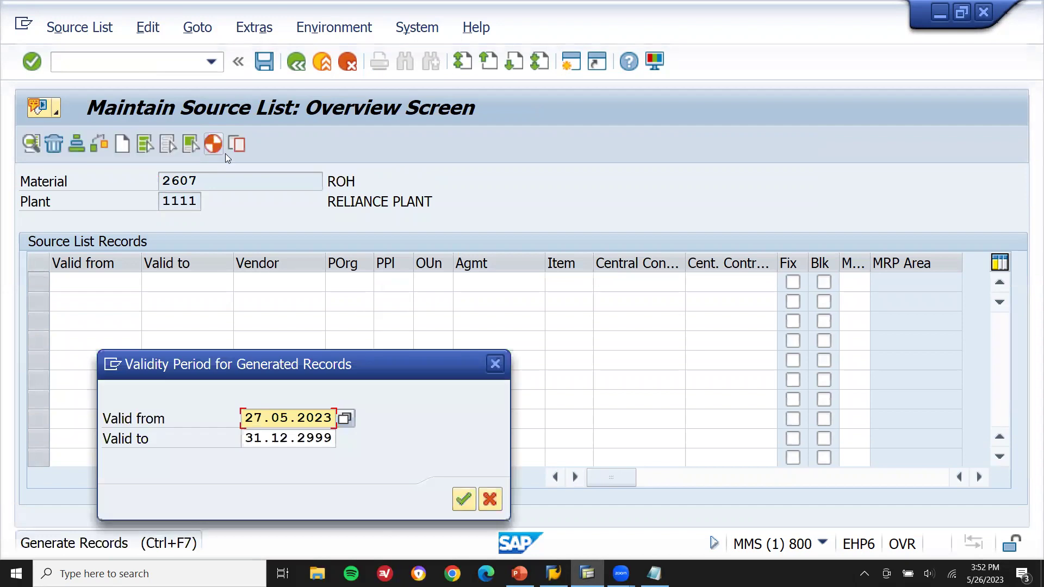
click(464, 499)
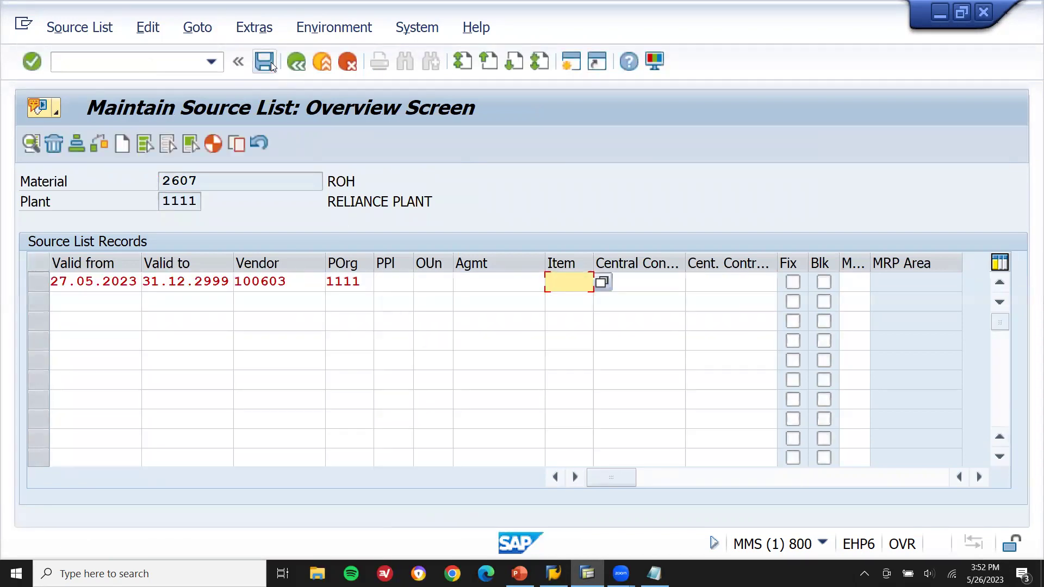
click(265, 61)
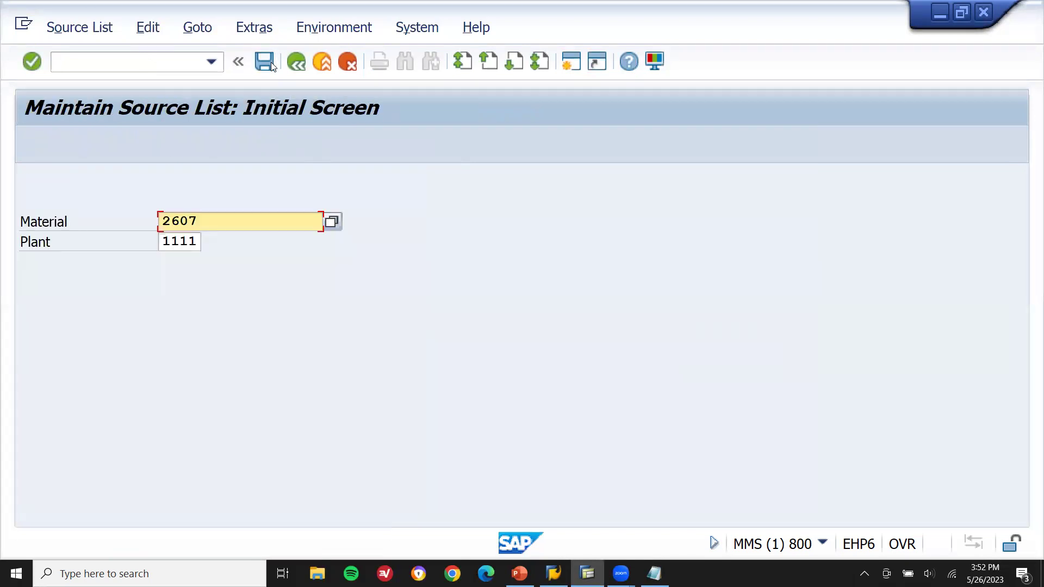
Leave the source list transaction, start ME51N and turn on Source Determination for the new purchase requisition
key(F3)
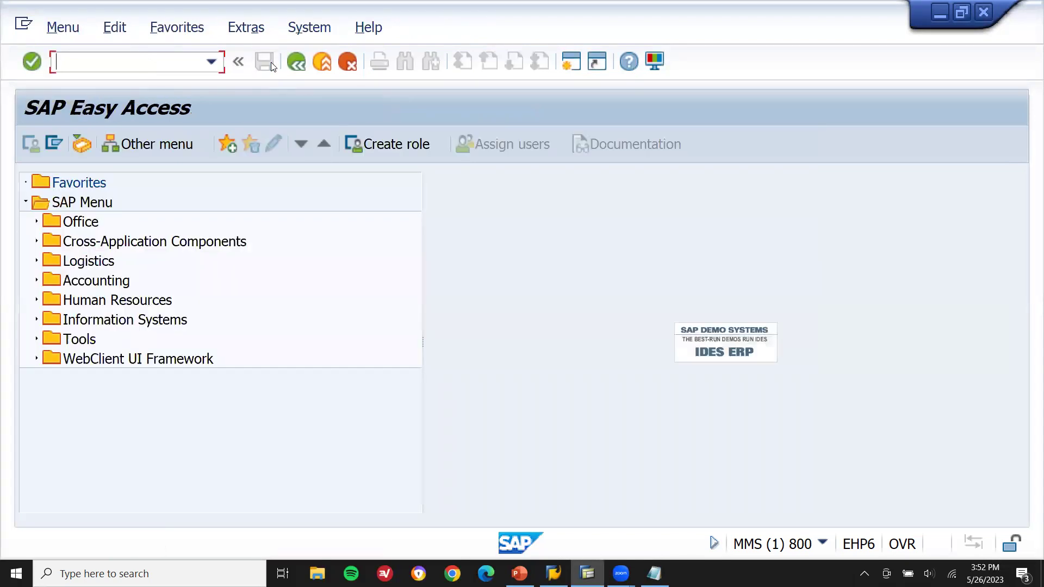
text(ME51N)
key(Return)
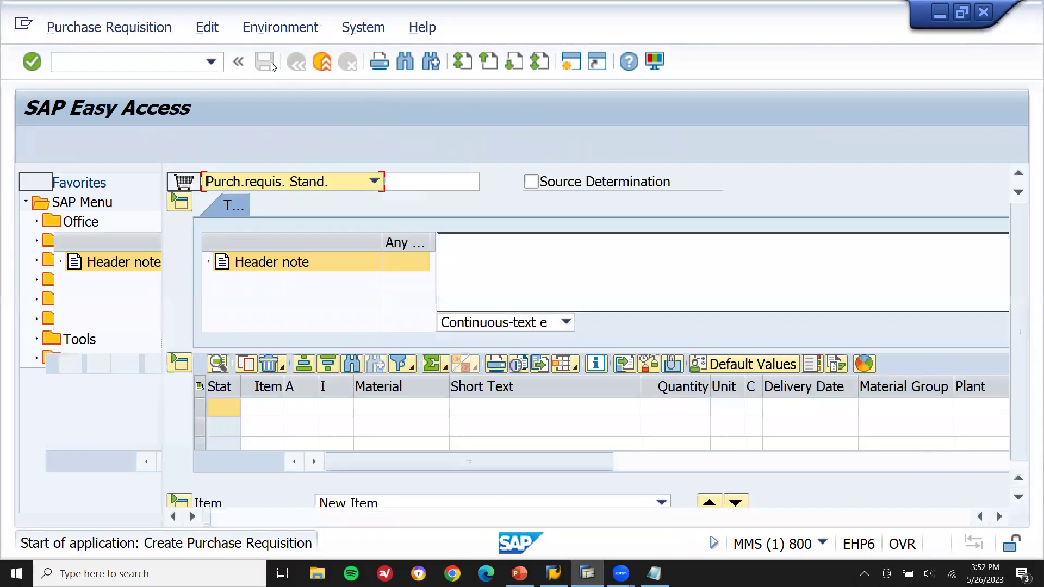
click(531, 182)
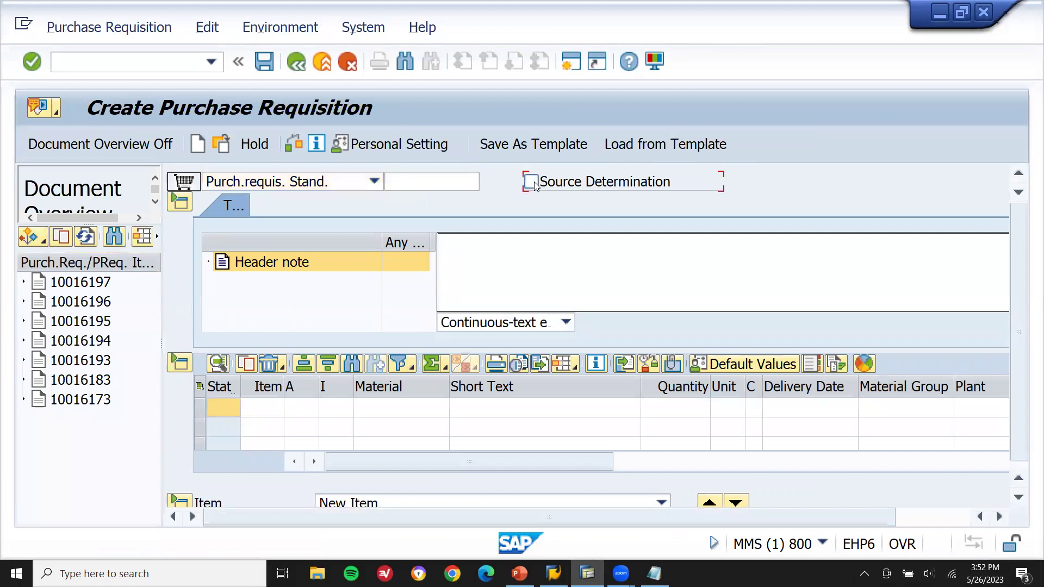
Copy material number 2607 from the Notepad notes into the first requisition item and set its plant to 1111
click(654, 574)
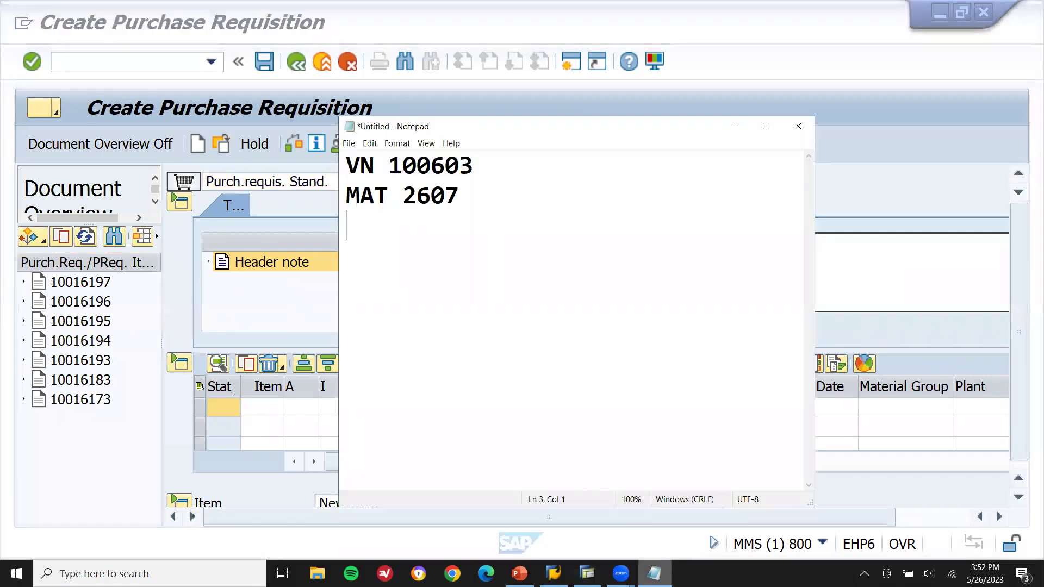
double_click(439, 198)
key(ctrl+c)
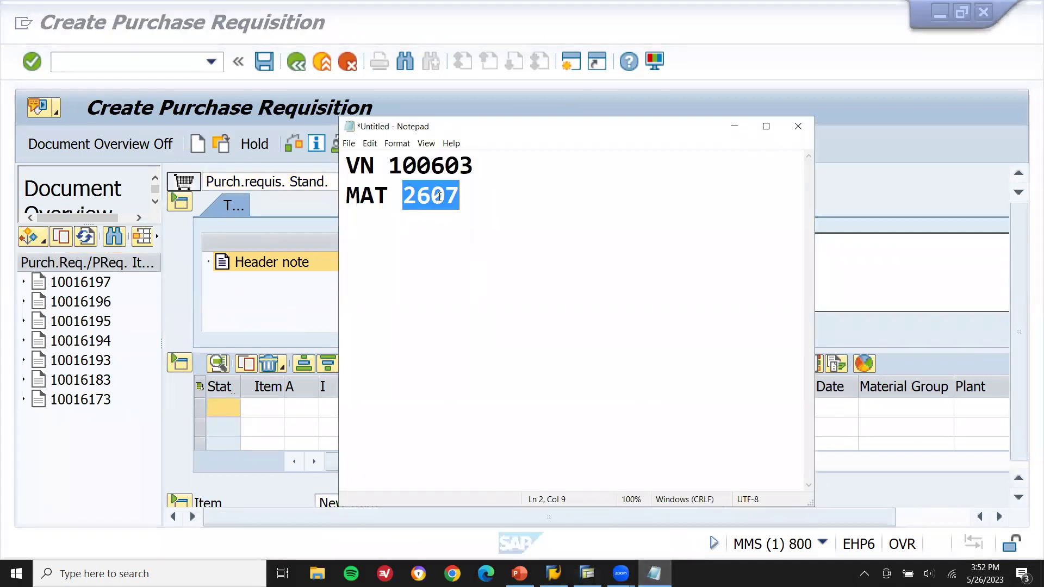
click(313, 411)
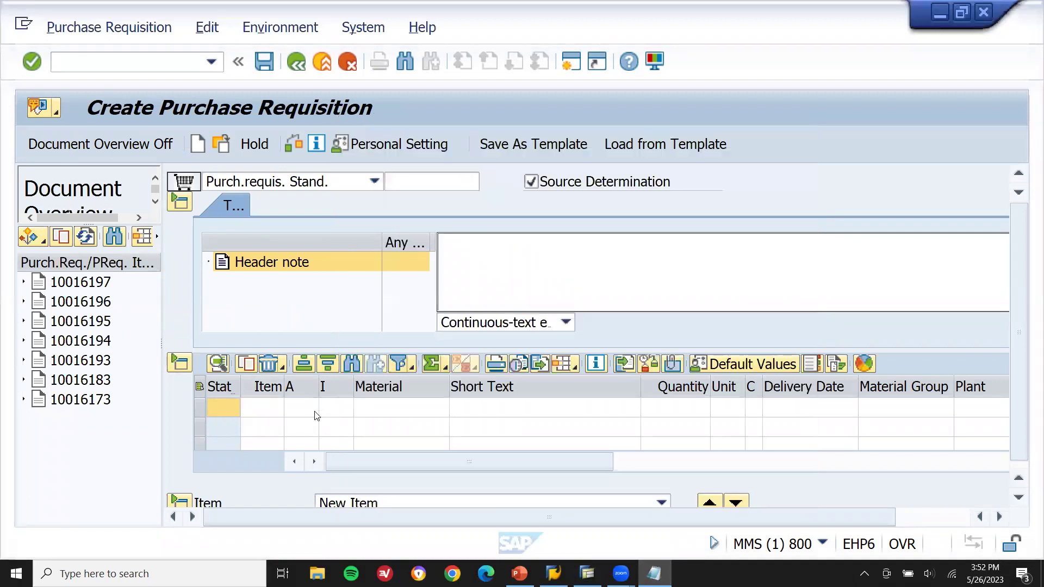
click(389, 419)
key(ctrl+v)
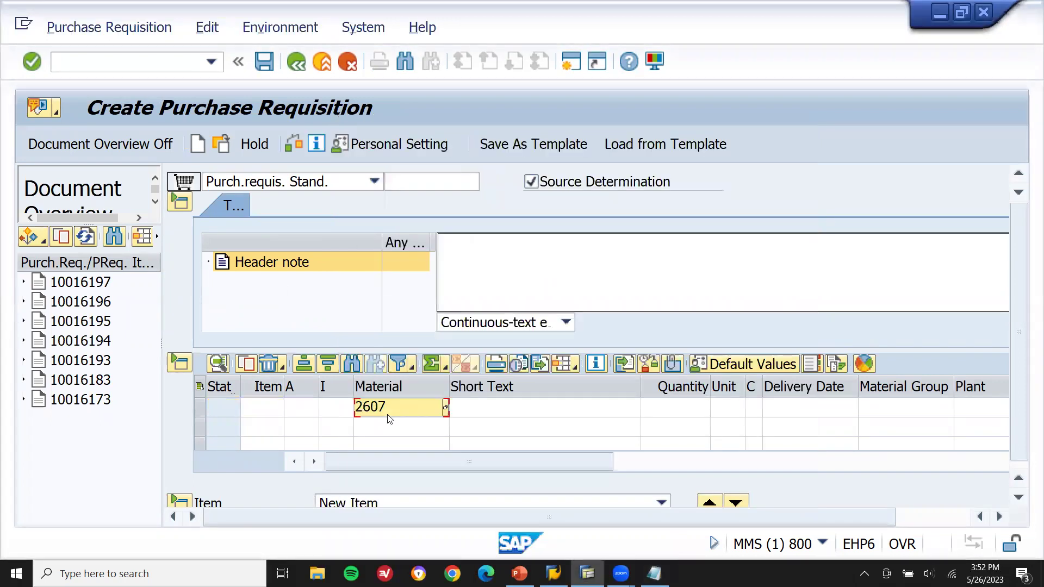
key(Return)
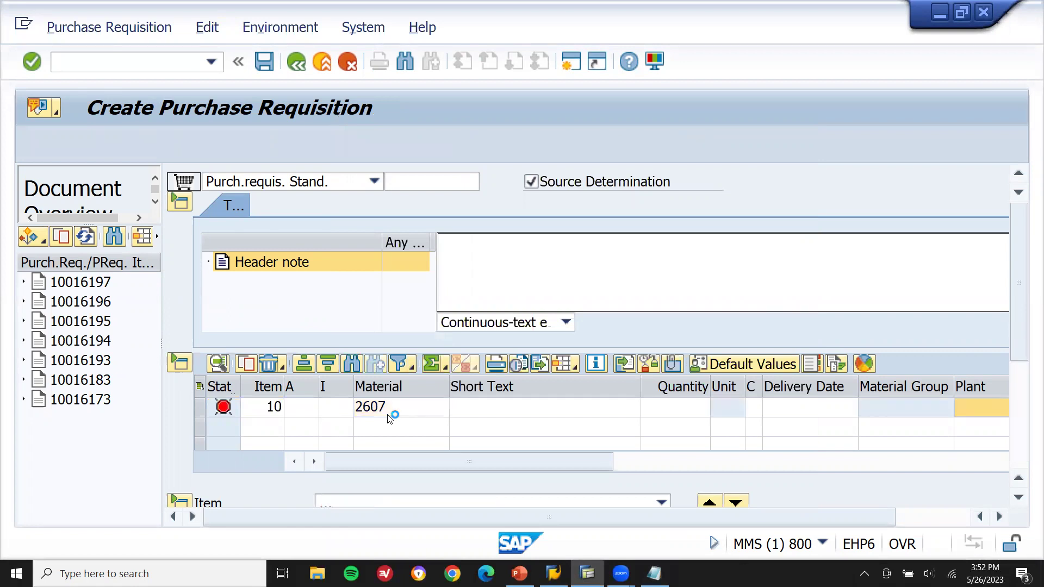
text(1111)
key(Return)
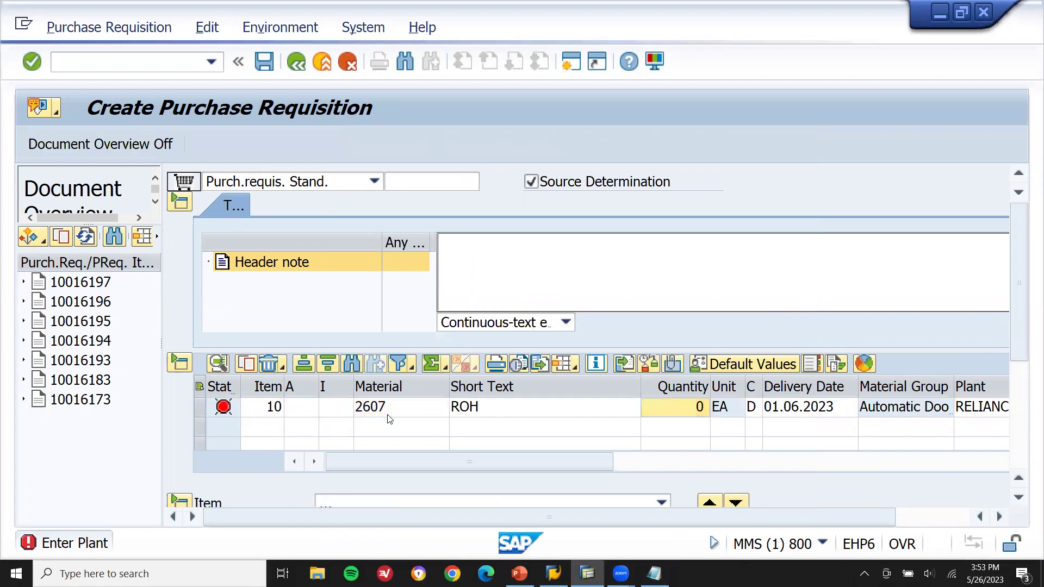
Set the requisition item's quantity to 10 EA and its valuation price to 1 INR
text(1)
key(Return)
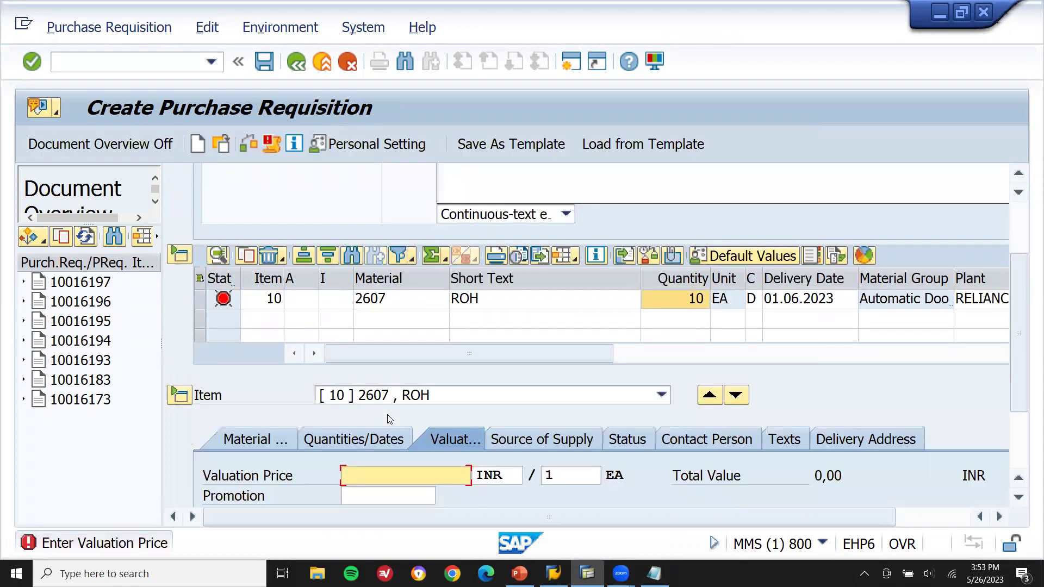
text(150)
key(BackSpace)
key(BackSpace)
key(Return)
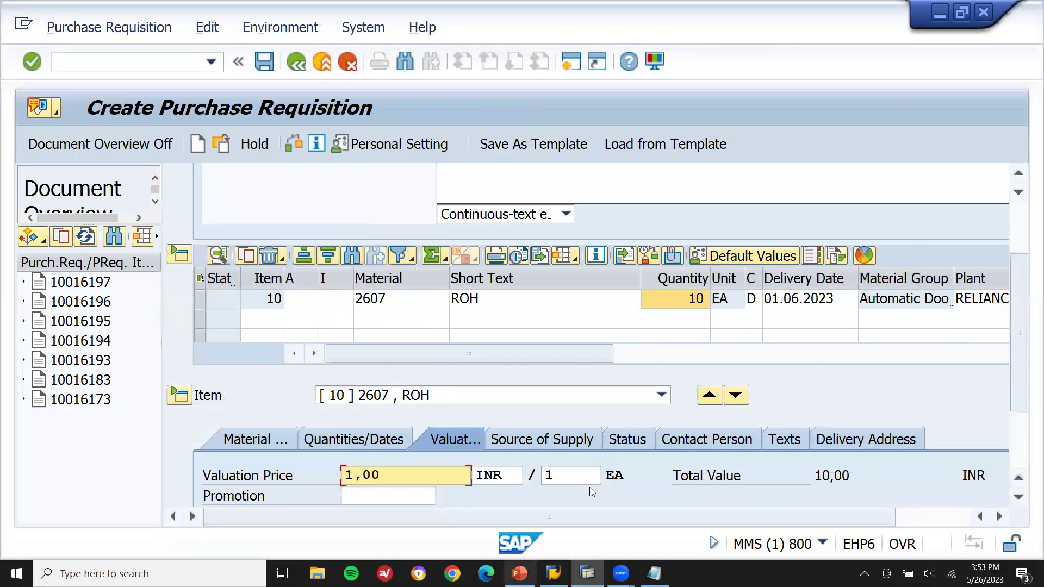
Check the fixed vendor and info record in the requisition item's source of supply details
click(579, 442)
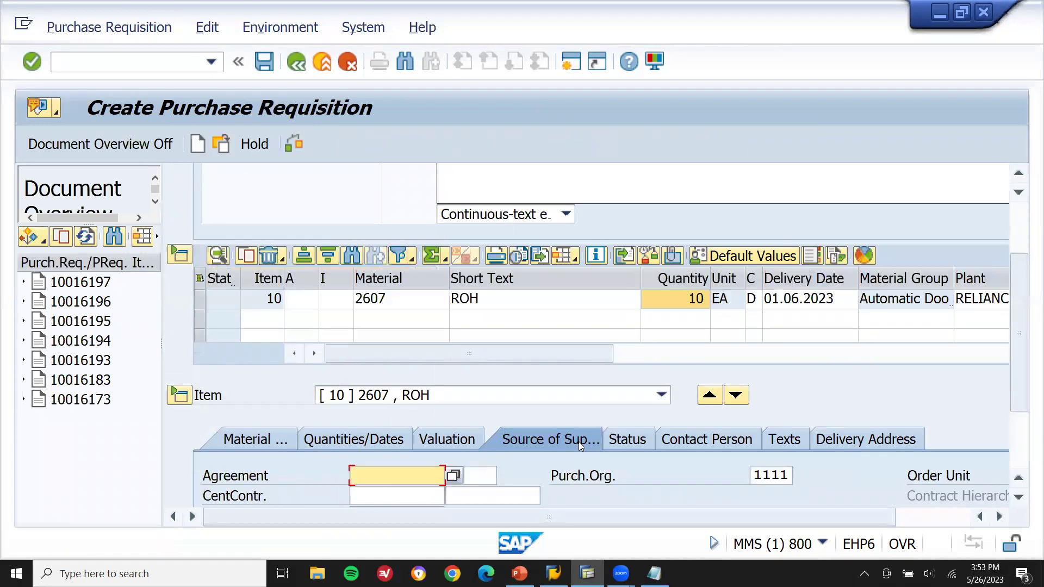
scroll(1022, 369, down, 1)
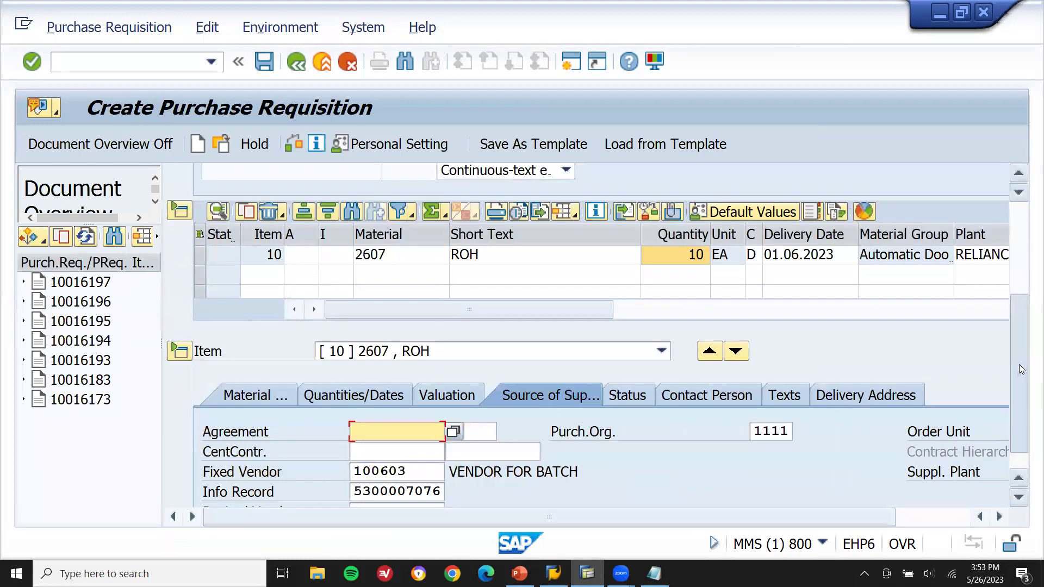
scroll(1021, 369, down, 2)
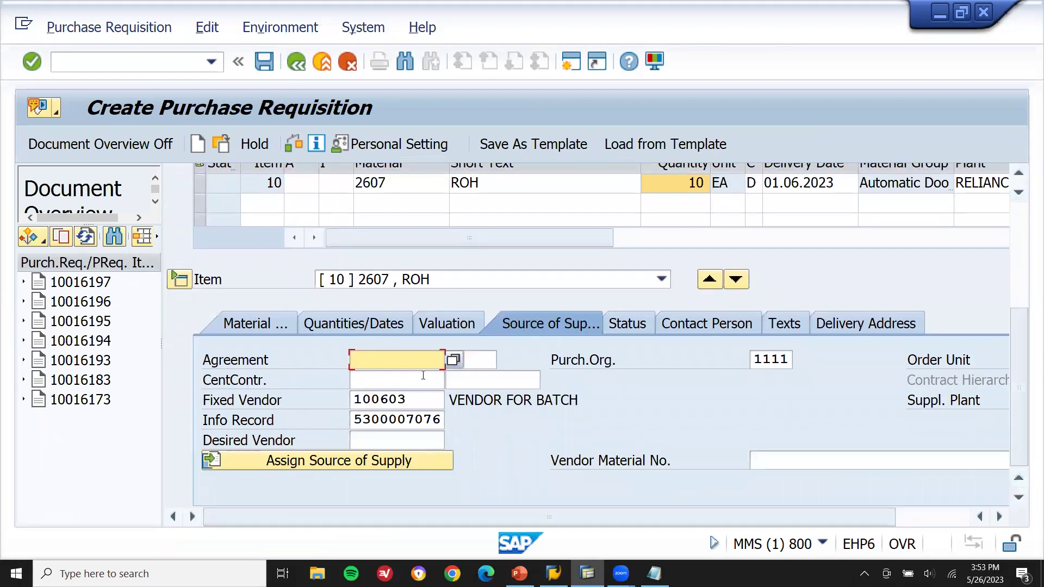
drag(417, 396, 352, 400)
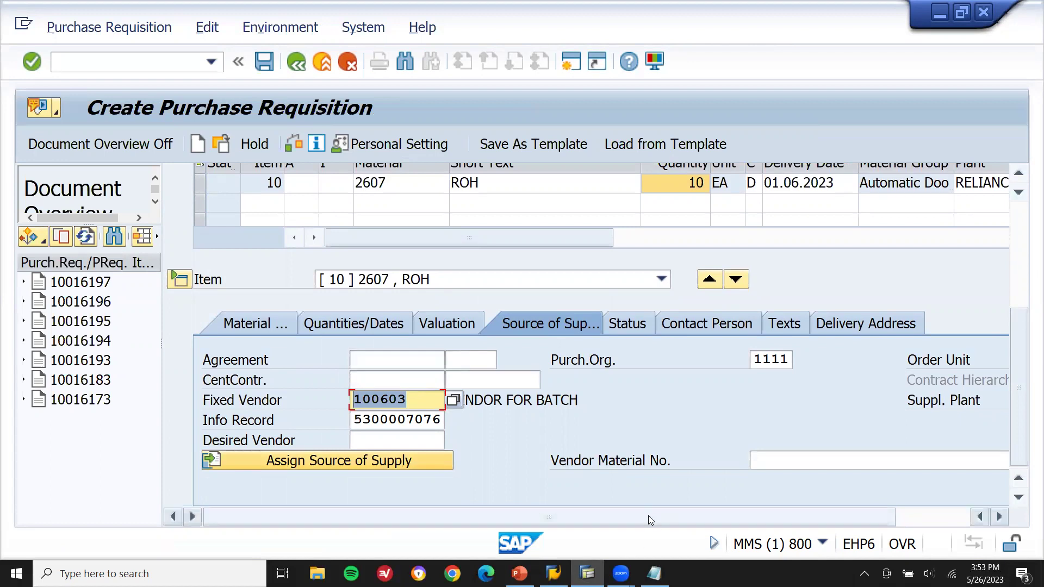
scroll(648, 515, right, 3)
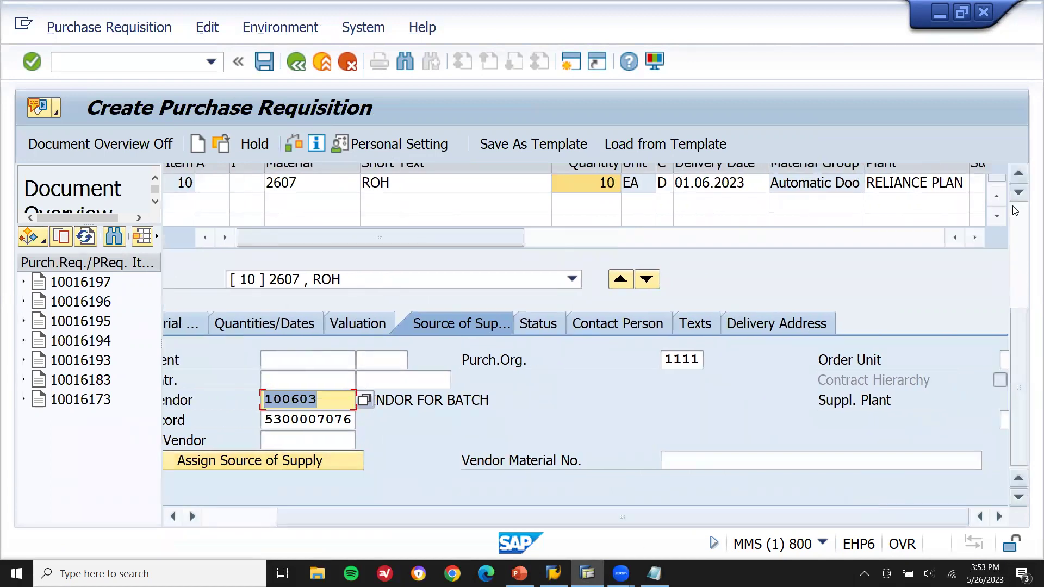
Set the requisition item's storage location to 1111 (ROH) and save the purchase requisition
scroll(1006, 321, up, 5)
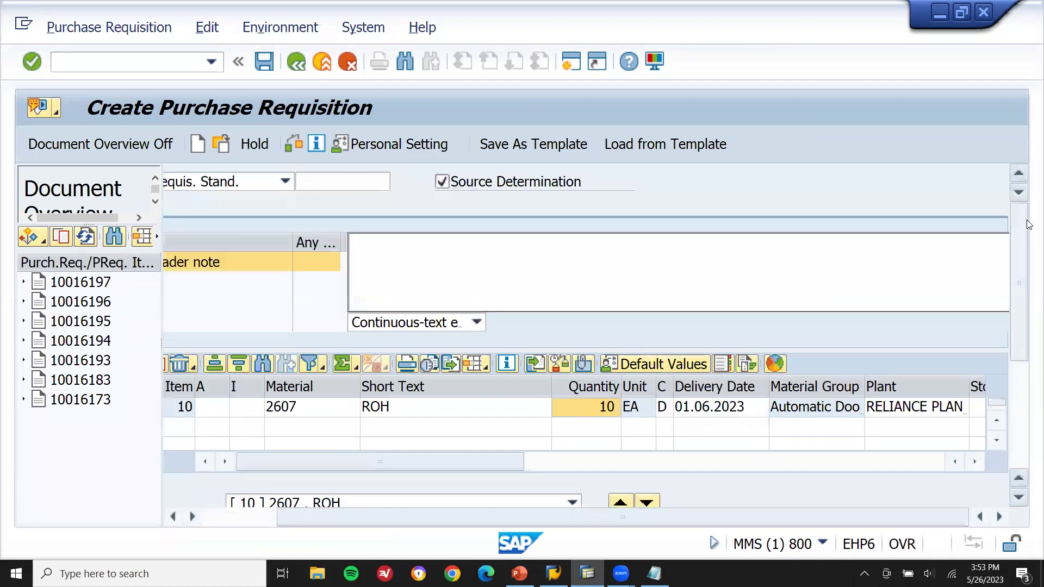
click(982, 411)
text(1111)
key(Return)
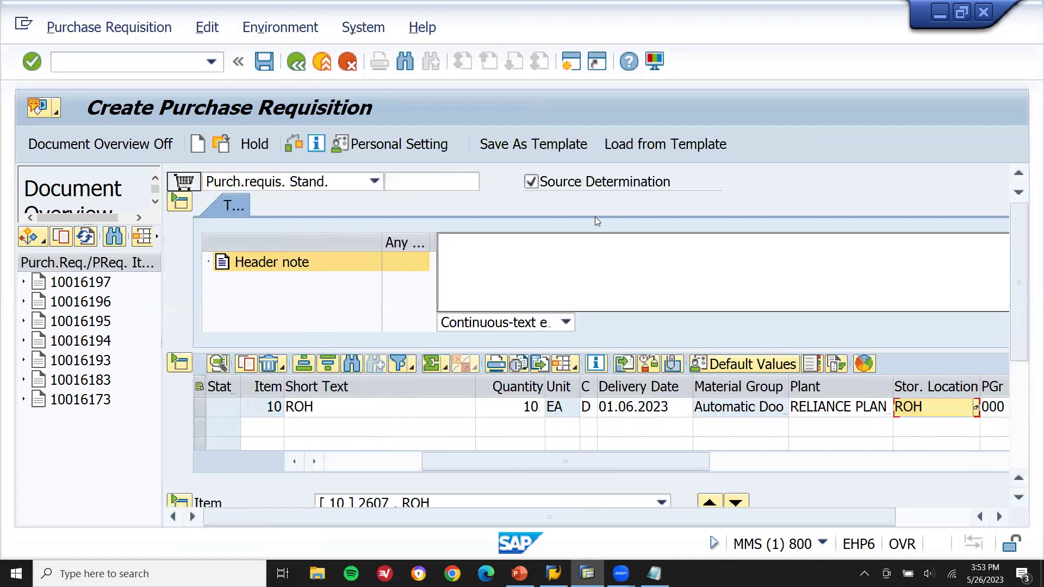
click(270, 66)
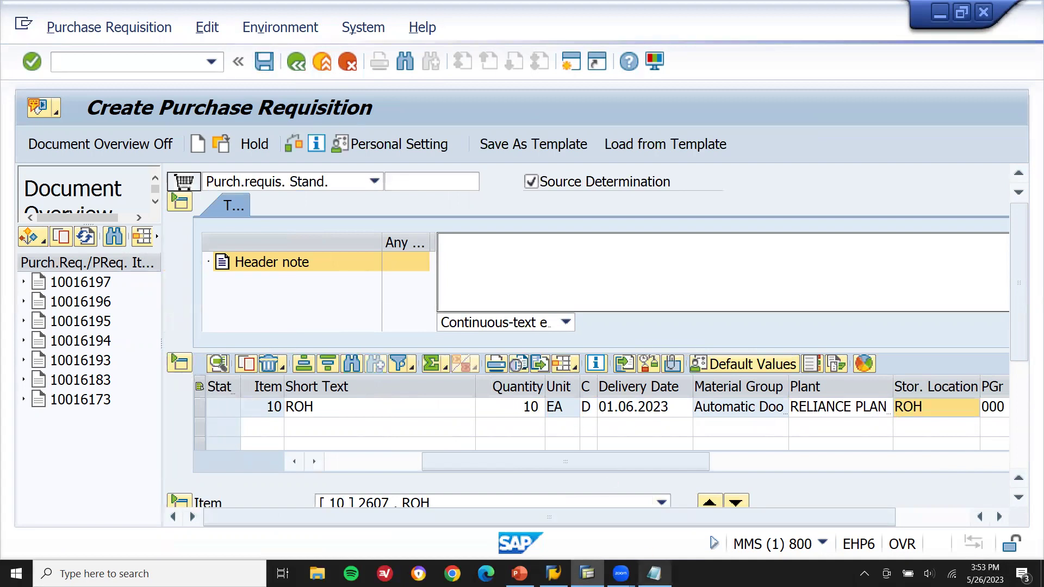
Note the new purchase requisition's number on a new line labelled PR in Notepad and return to SAP
key(alt+Tab)
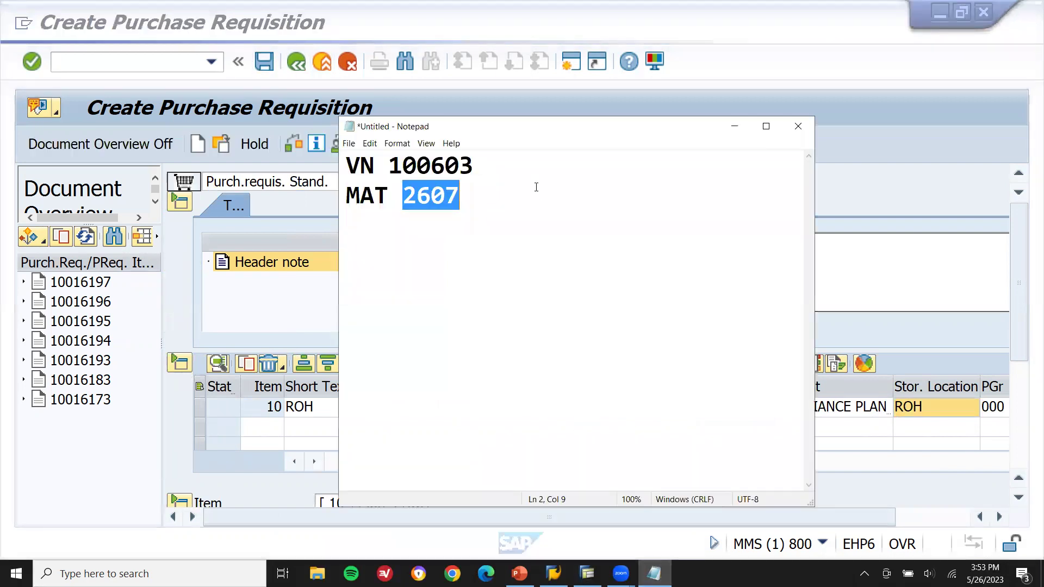
key(End)
key(Return)
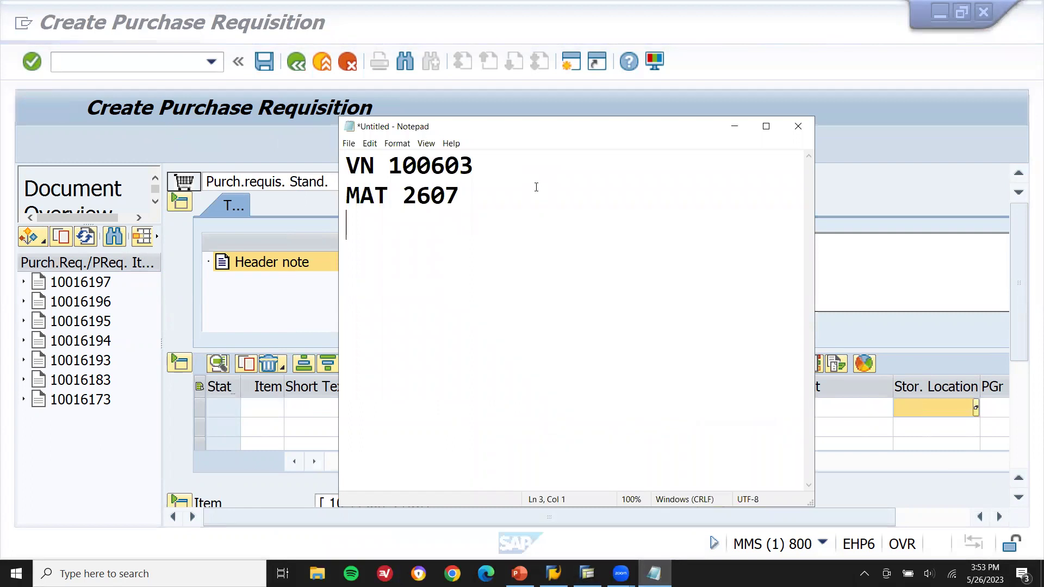
text(PR)
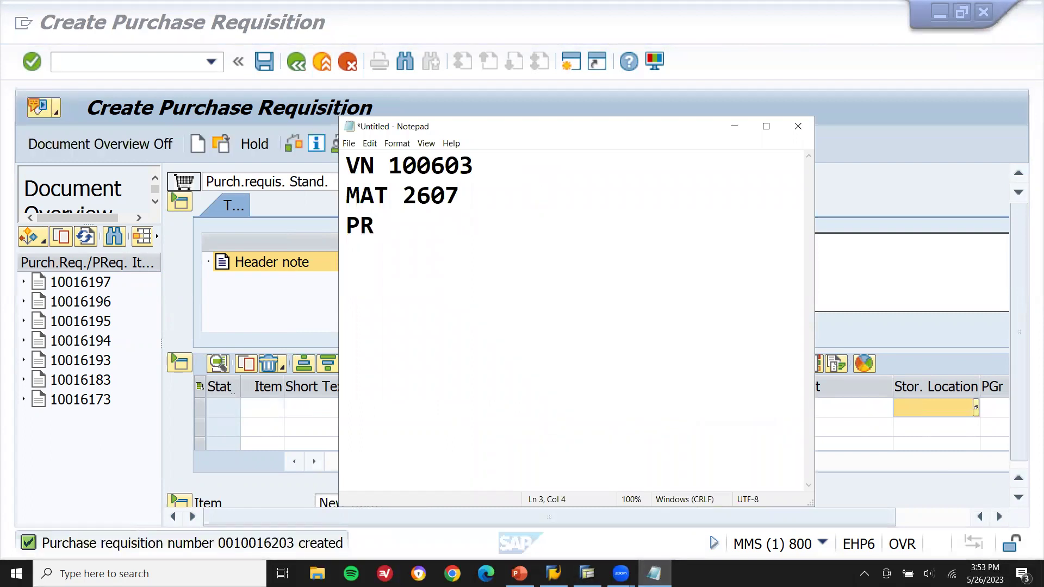
text( 100162)
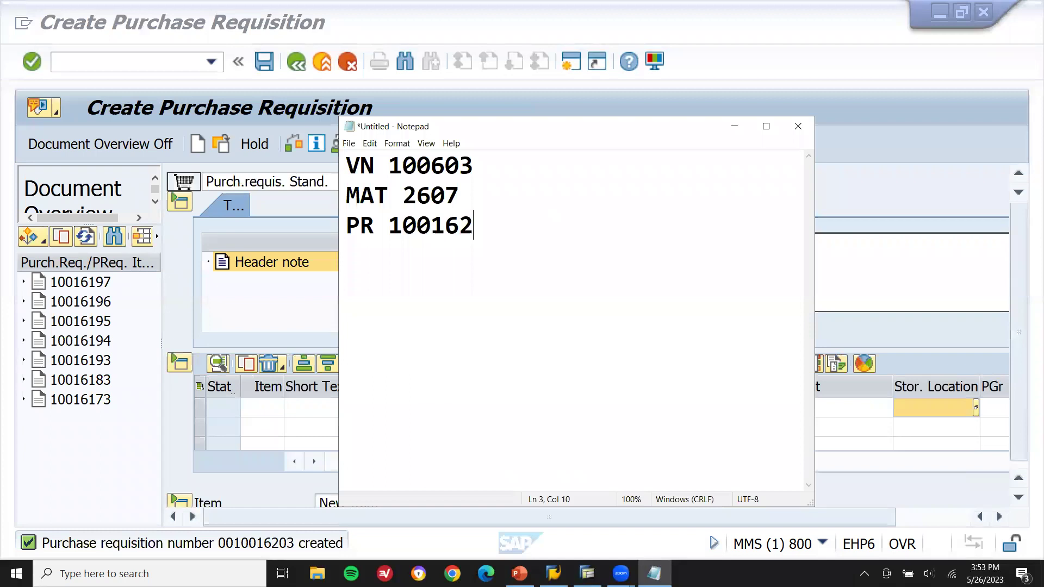
text(03)
click(921, 117)
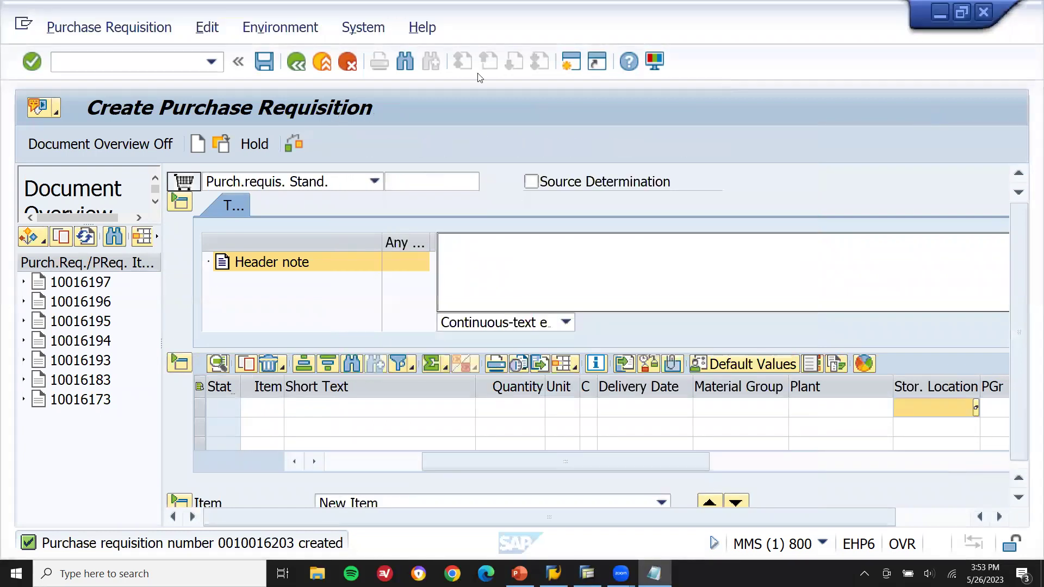
Leave the purchase requisition transaction while staying logged on, and start ME59N for automatic purchase order creation
click(323, 63)
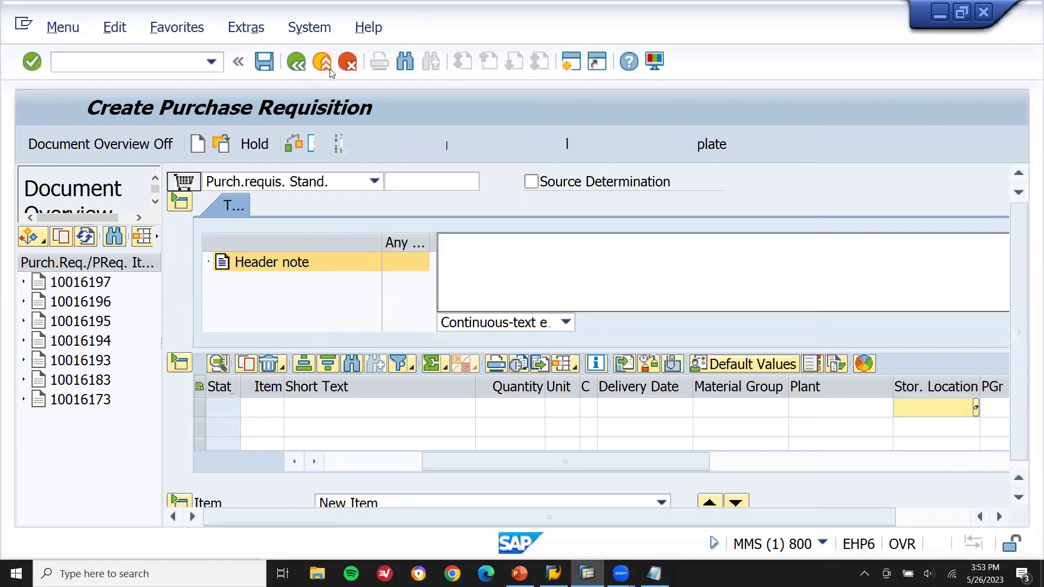
click(330, 70)
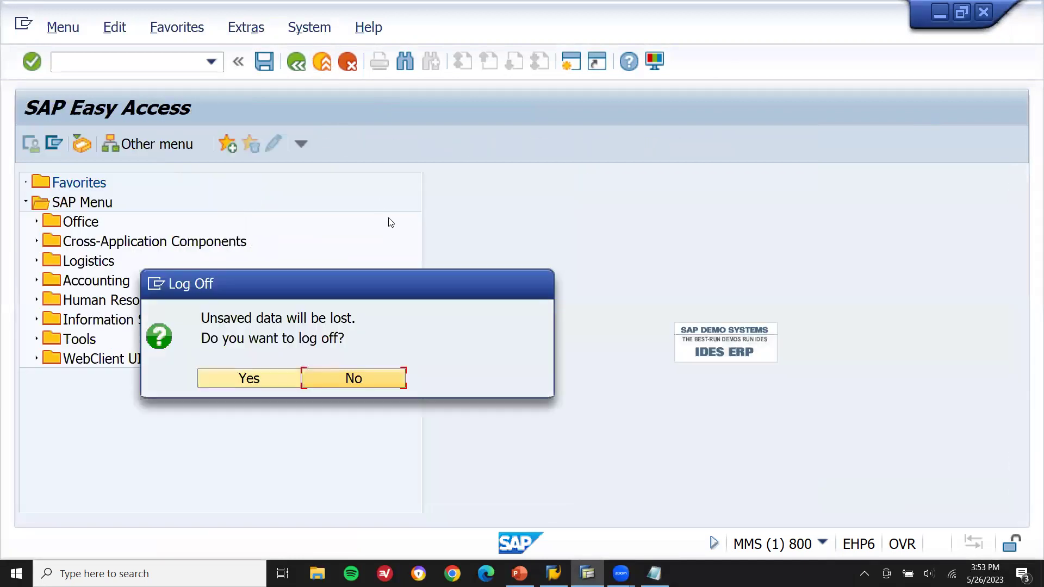
click(364, 379)
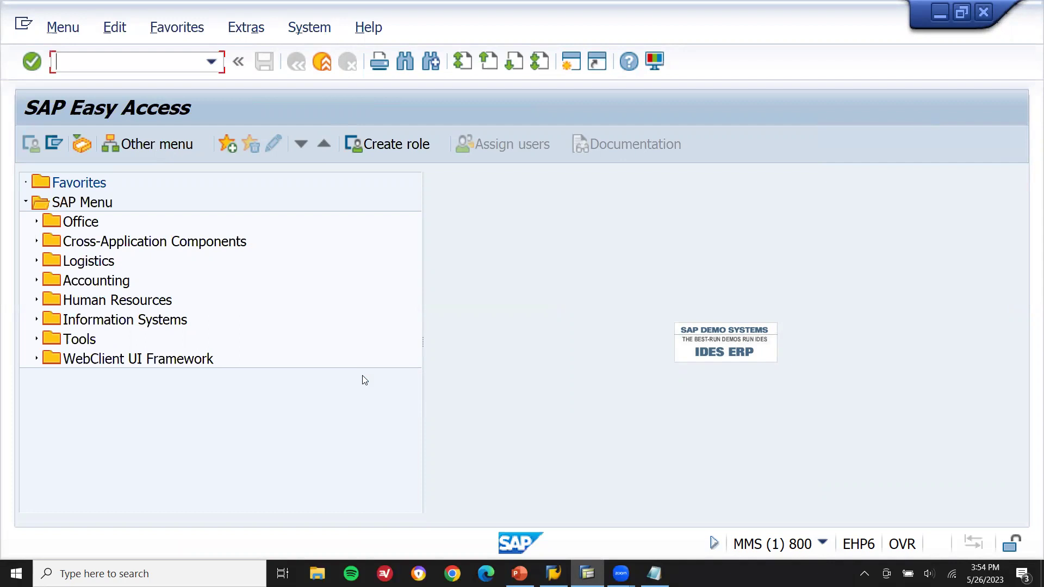
text(ME59N)
key(Return)
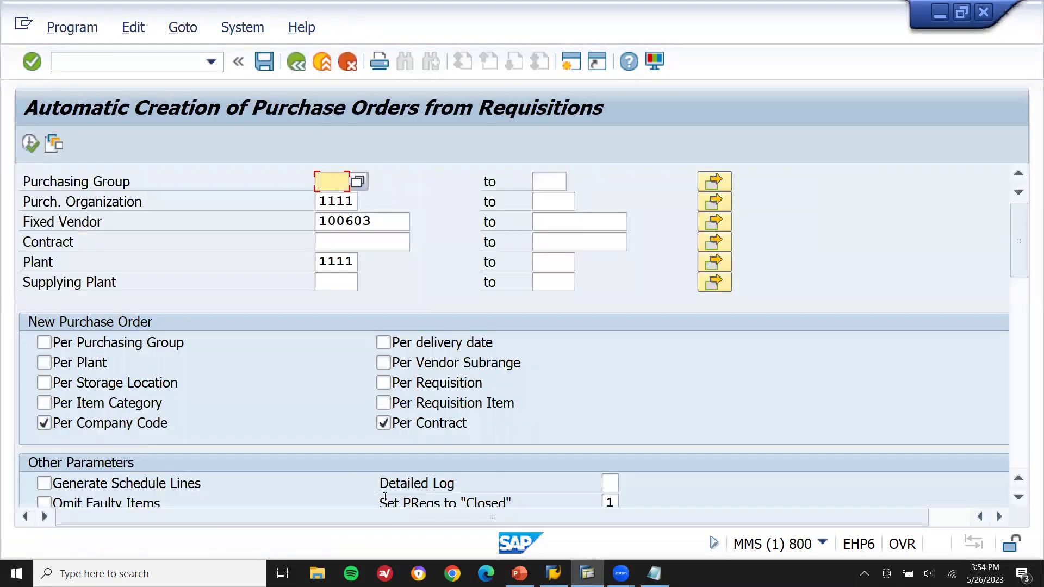
Clear the fixed vendor and plant from the selection, keeping purchasing organization 1111 as the criterion
click(386, 224)
key(BackSpace)
key(BackSpace)
key(BackSpace)
key(BackSpace)
key(BackSpace)
key(BackSpace)
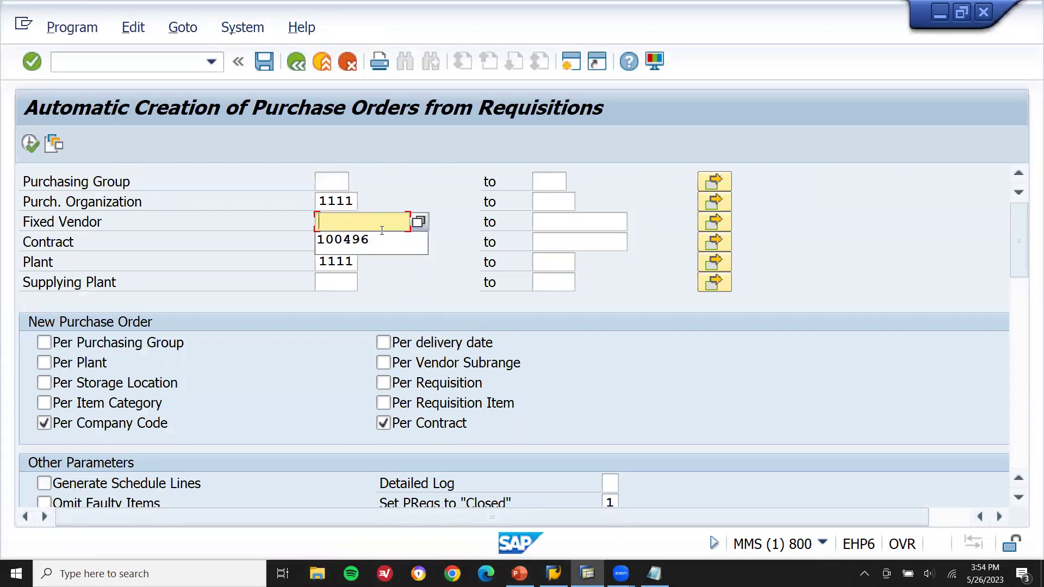
click(353, 265)
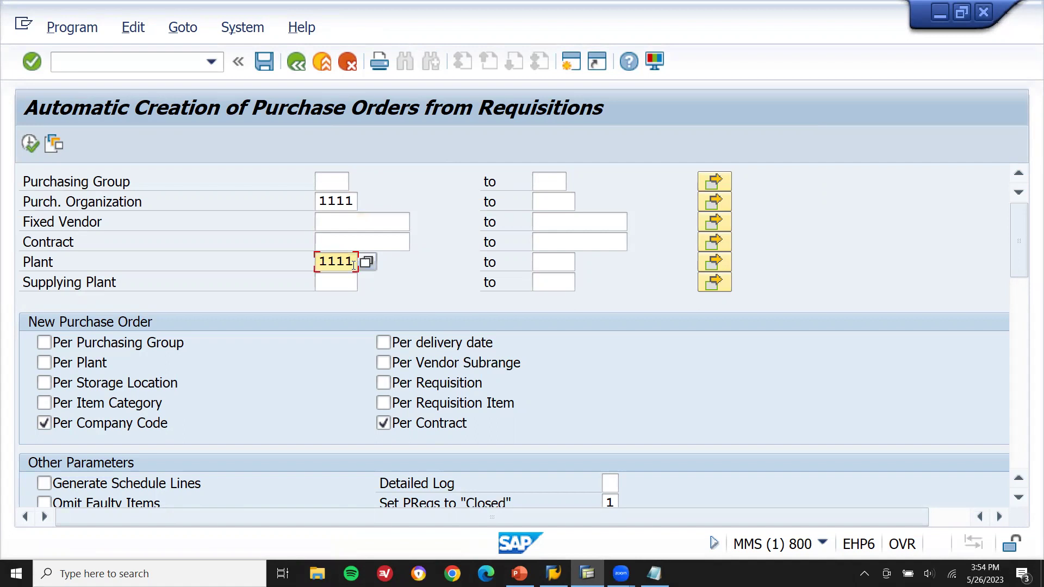
key(BackSpace)
key(BackSpace)
key(BackSpace)
key(BackSpace)
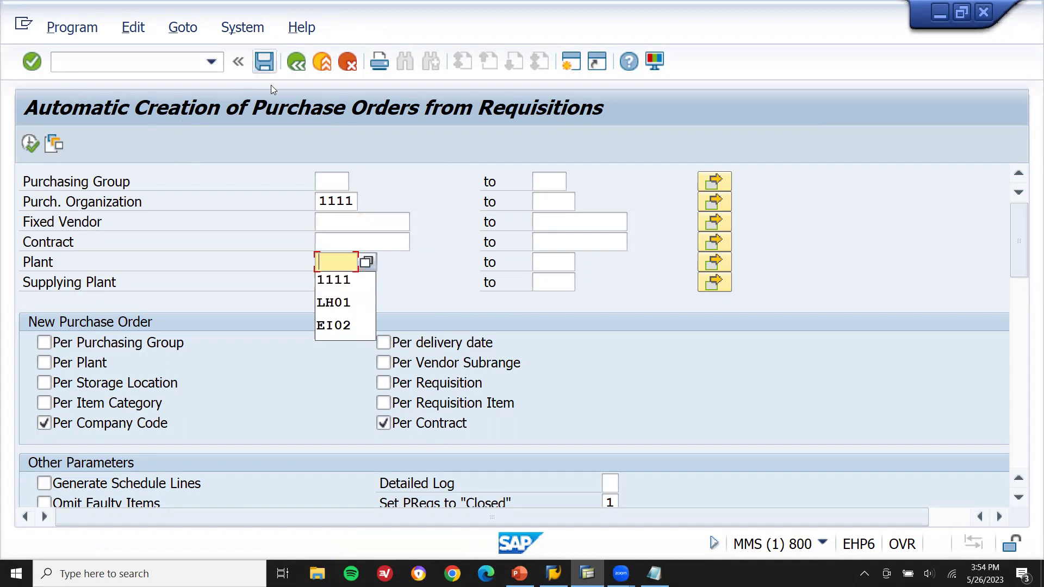
drag(322, 202, 357, 201)
drag(1023, 234, 1030, 166)
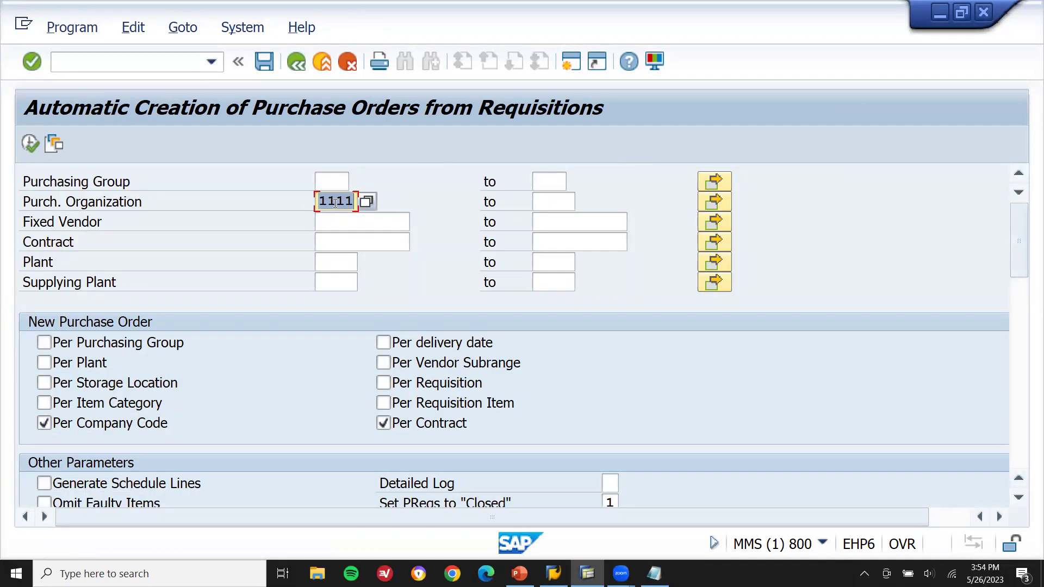
Save the purchase order selection as a variant named BATCHJOB with the description BATCHJOB
click(265, 62)
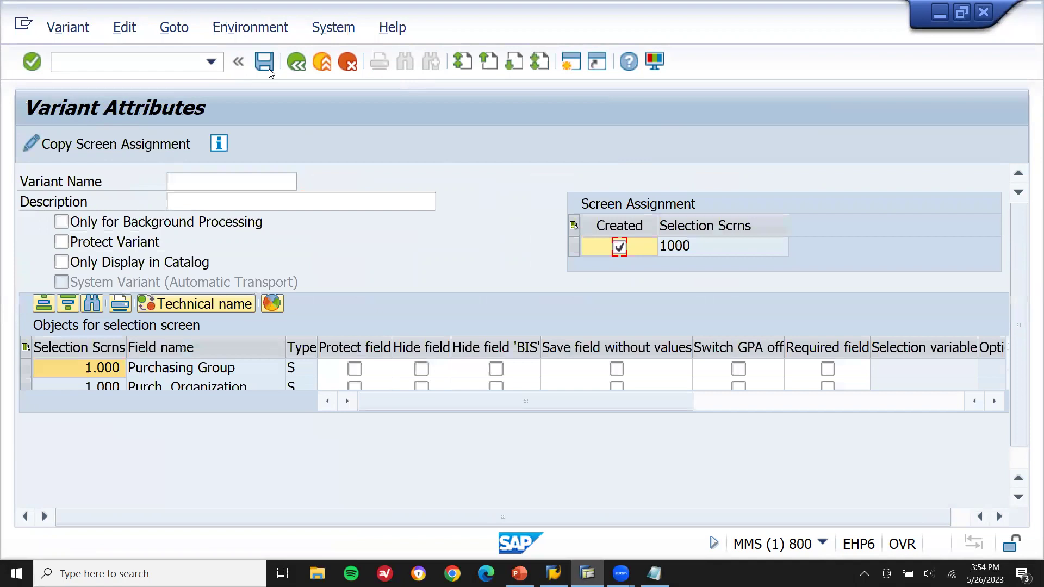
click(239, 182)
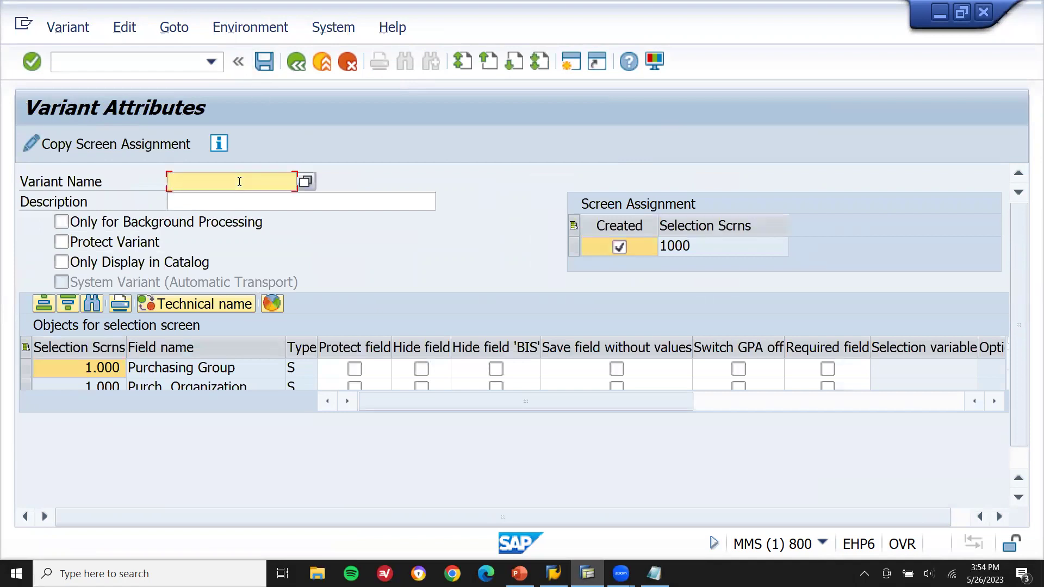
text(BATCHJOB)
key(ctrl+a)
key(ctrl+c)
key(Tab)
key(ctrl+v)
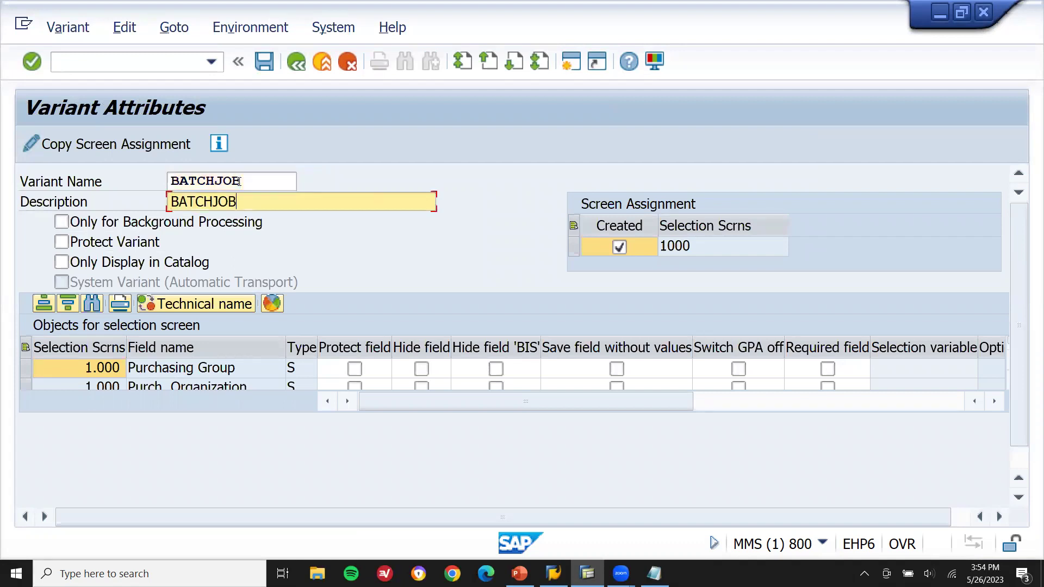
click(264, 61)
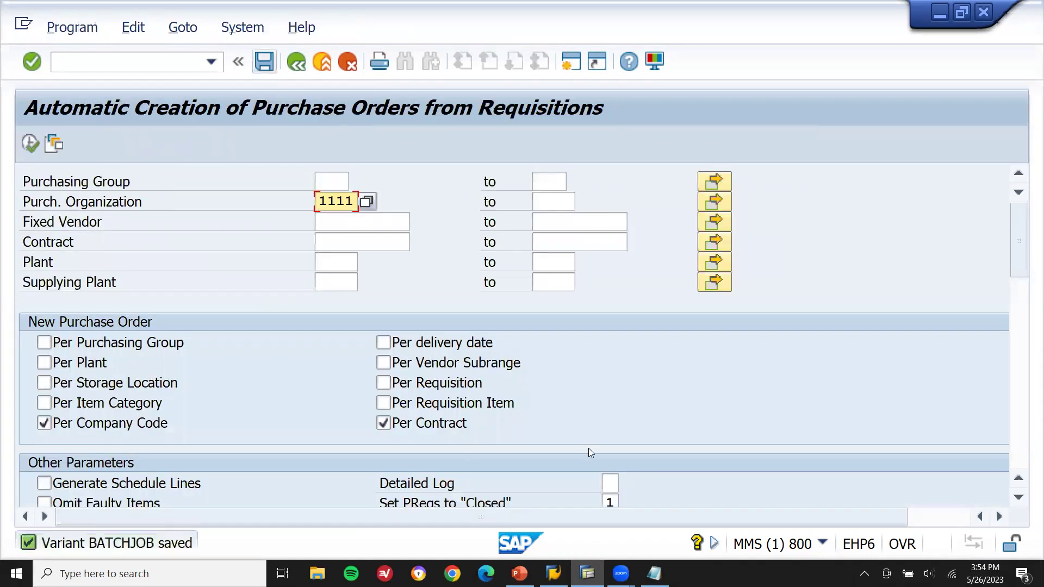
Add the line "VARIANT NAME: BATCHJOB" to the Notepad notes and return to SAP
click(655, 574)
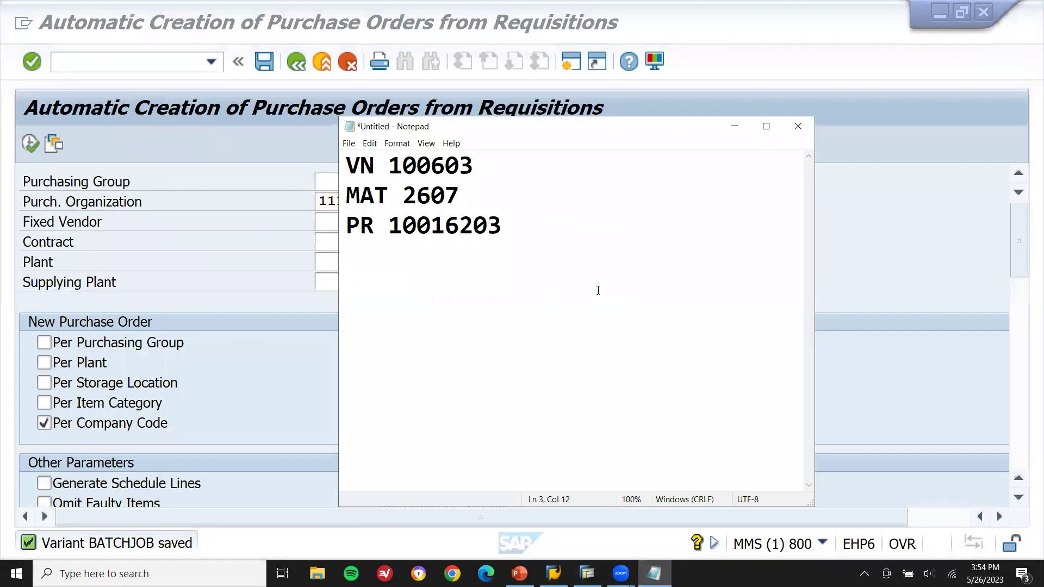
text(VARIANT)
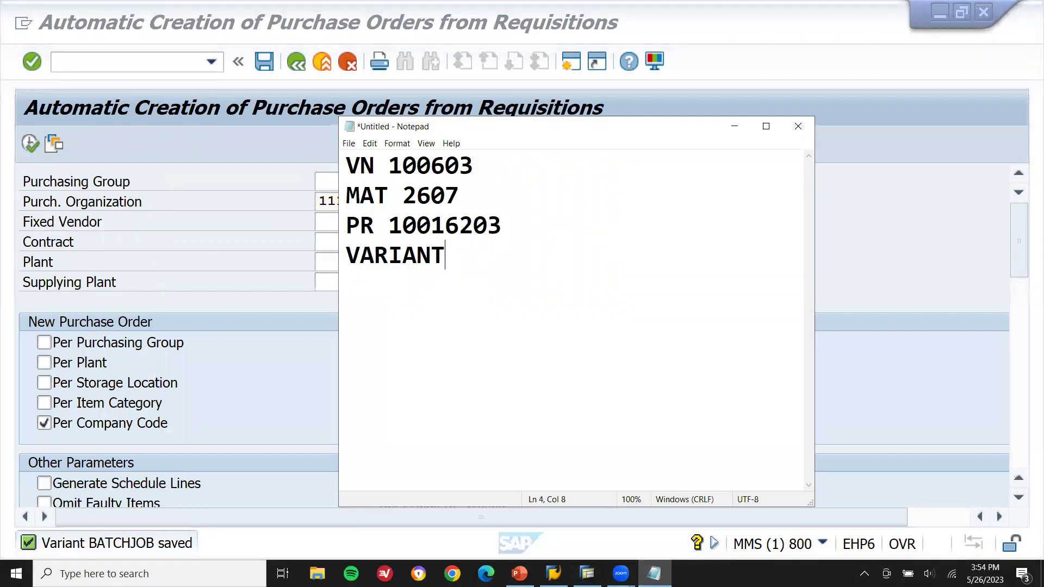
text( NAME BATCHJOB)
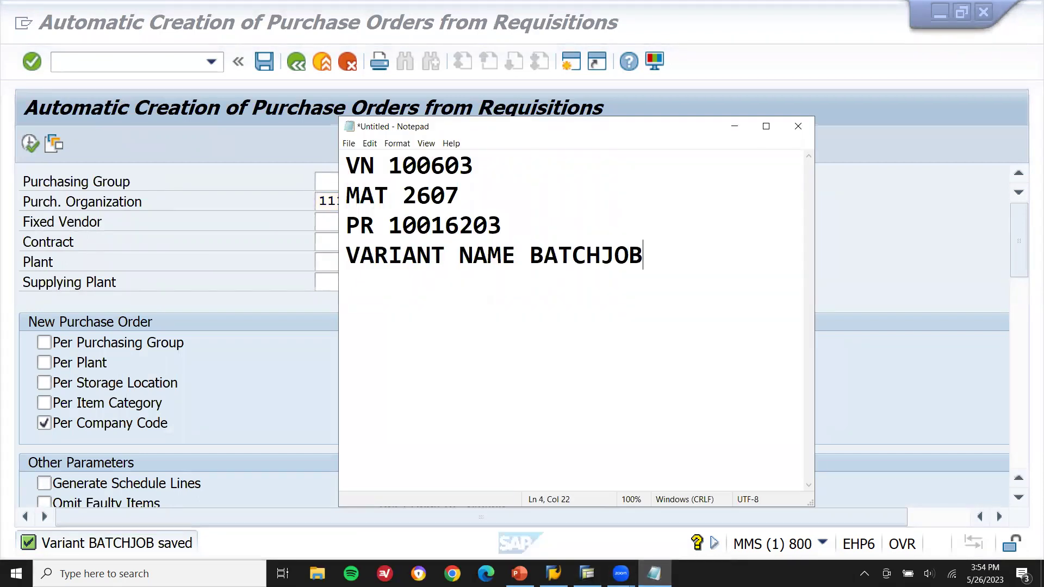
key(Left)
key(Left)
key(Left)
key(Left)
key(Left)
key(Left)
key(BackSpace)
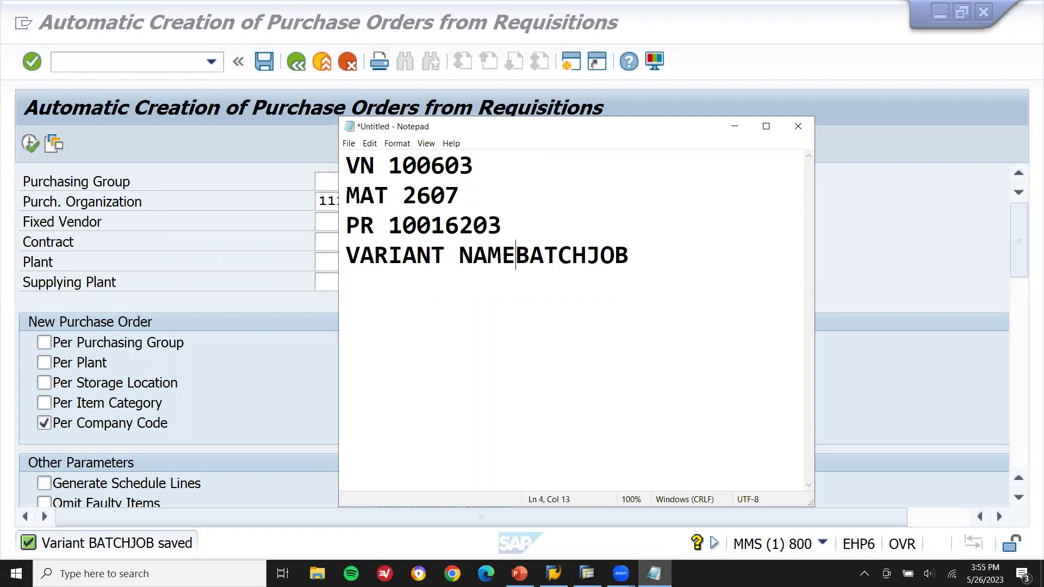
text(:)
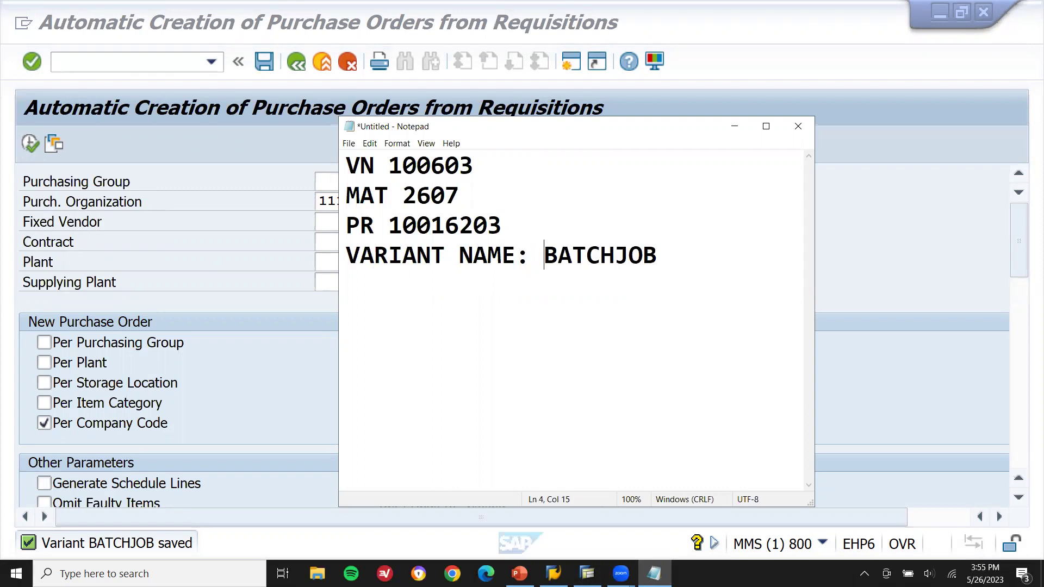
click(859, 236)
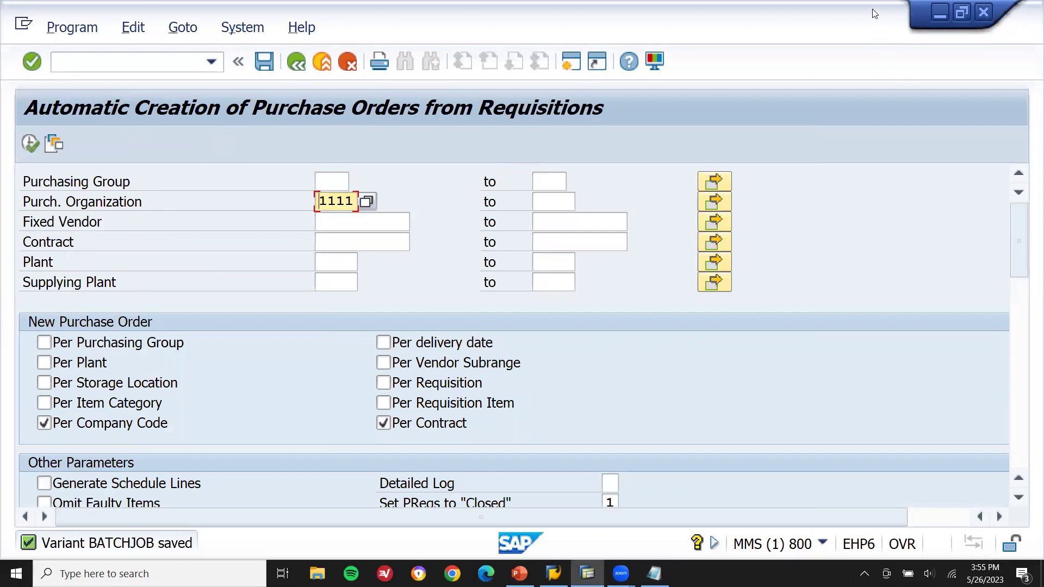
Restore the SAP window to a smaller size, open the system status for ME59N and copy its program name
drag(872, 13, 875, 89)
click(880, 82)
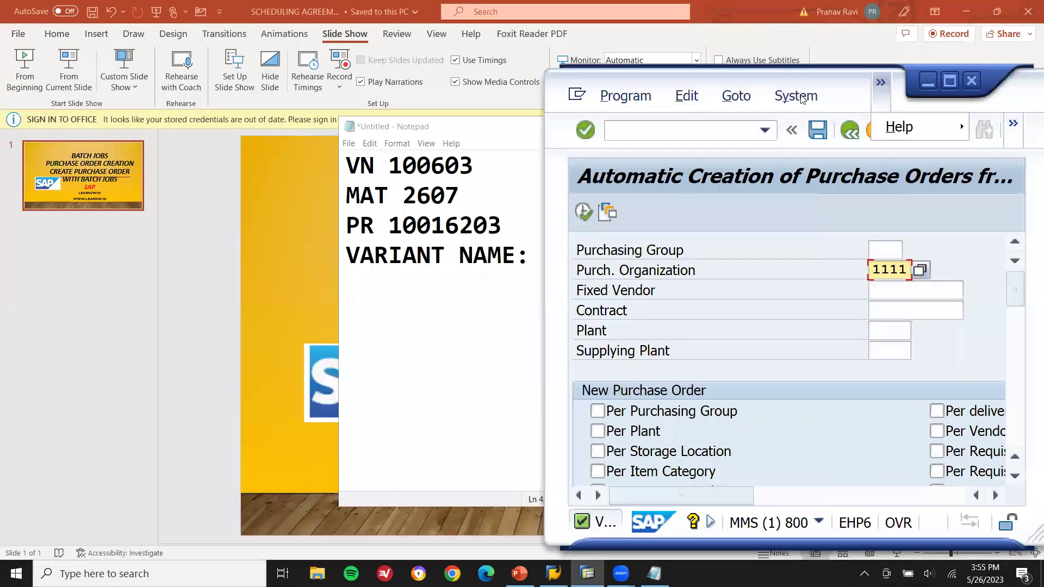
click(796, 95)
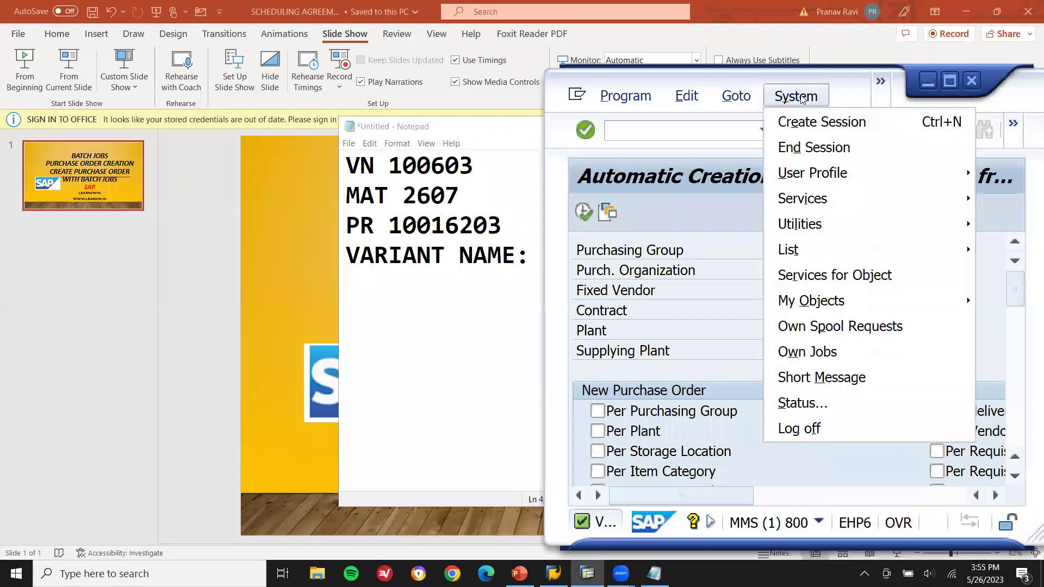
click(804, 405)
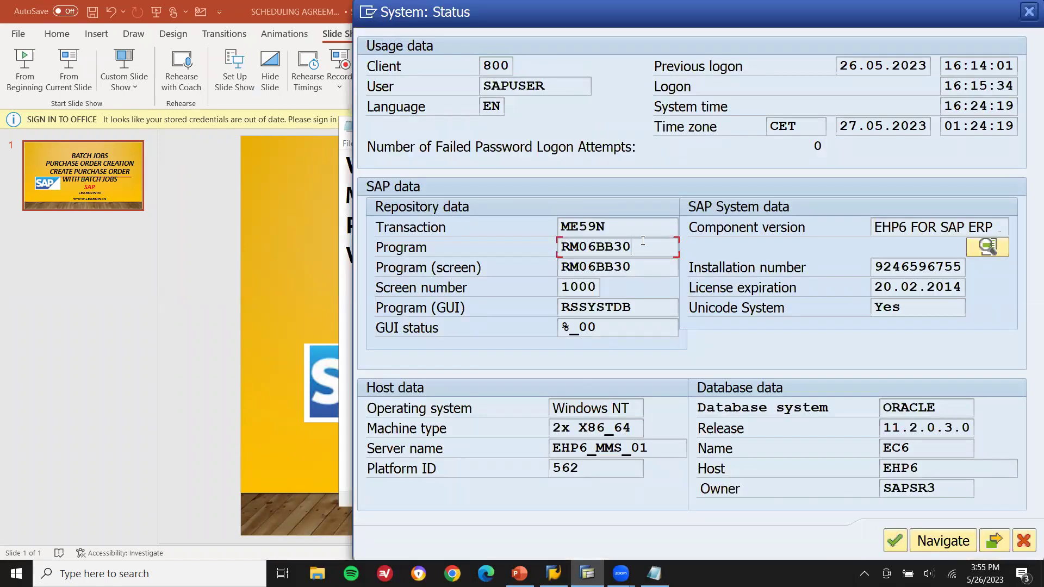
key(shift+Left)
key(shift+Left)
key(shift+Left)
key(shift+Left)
key(shift+Left)
key(shift+Left)
key(shift+Left)
key(shift+Left)
Add the line "ABAP PROGRAM: RM06BB30" to the Notepad notes and minimize Notepad
click(654, 574)
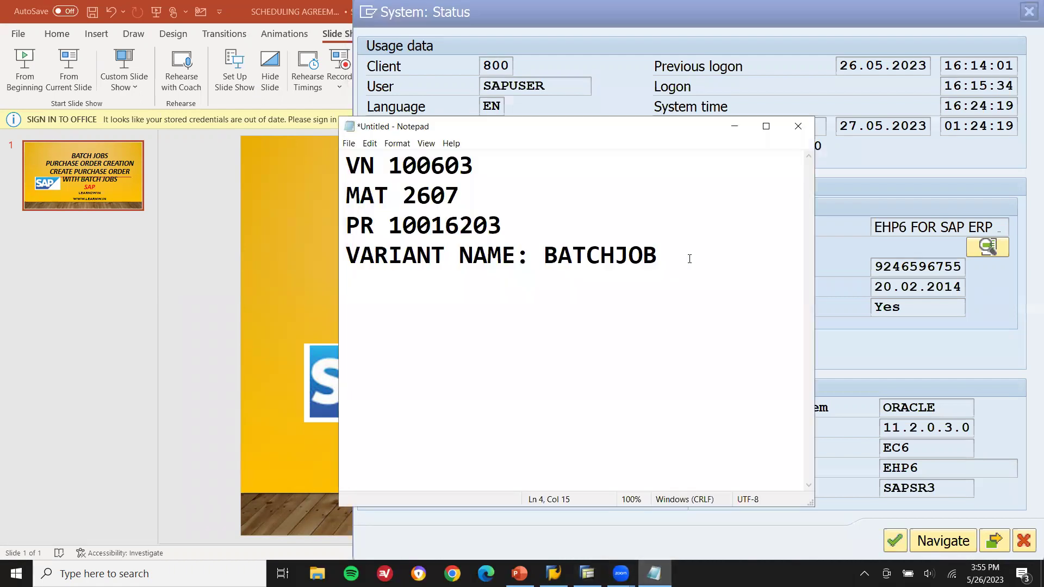
key(Return)
text(ABAP P)
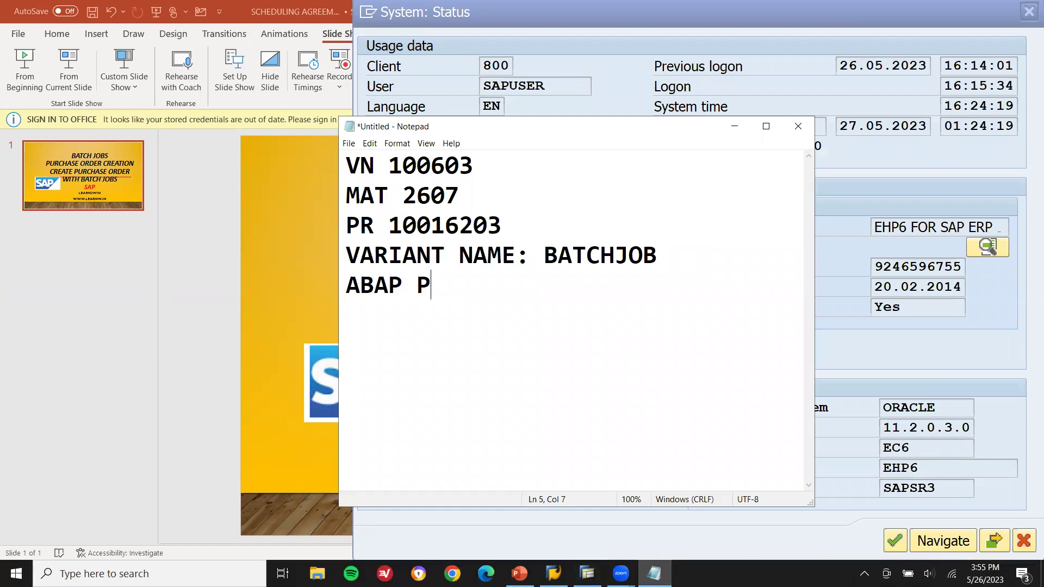
text(ROGRAM: RM06BB30)
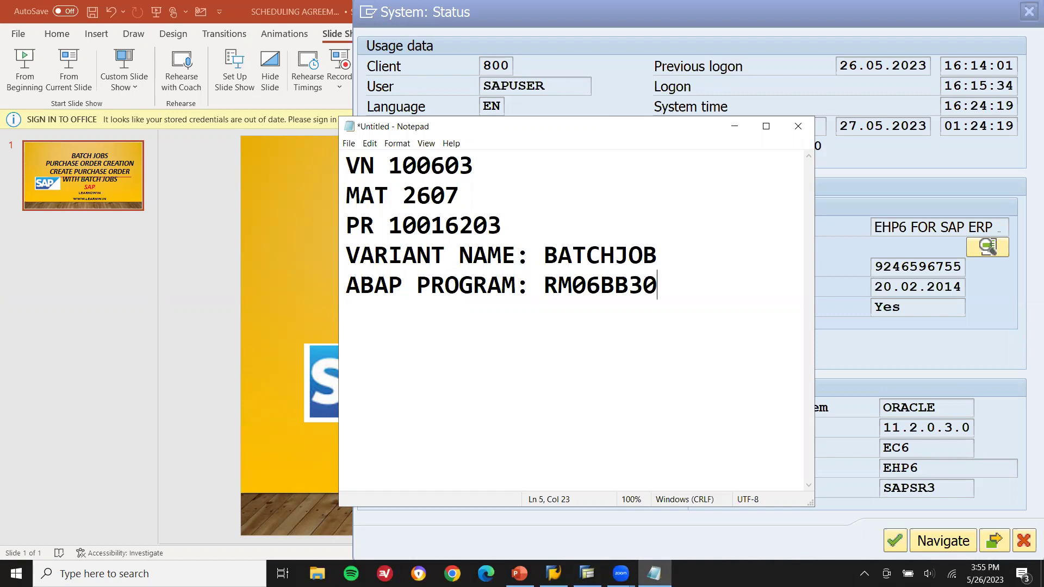
click(736, 126)
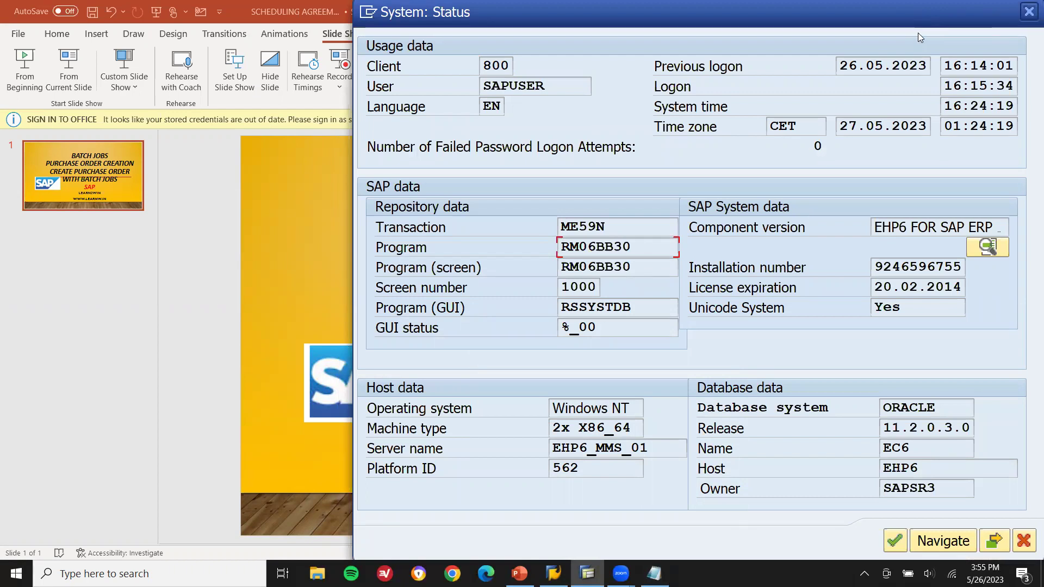
Close the system status dialog and maximize the SAP window again
drag(951, 13, 941, 25)
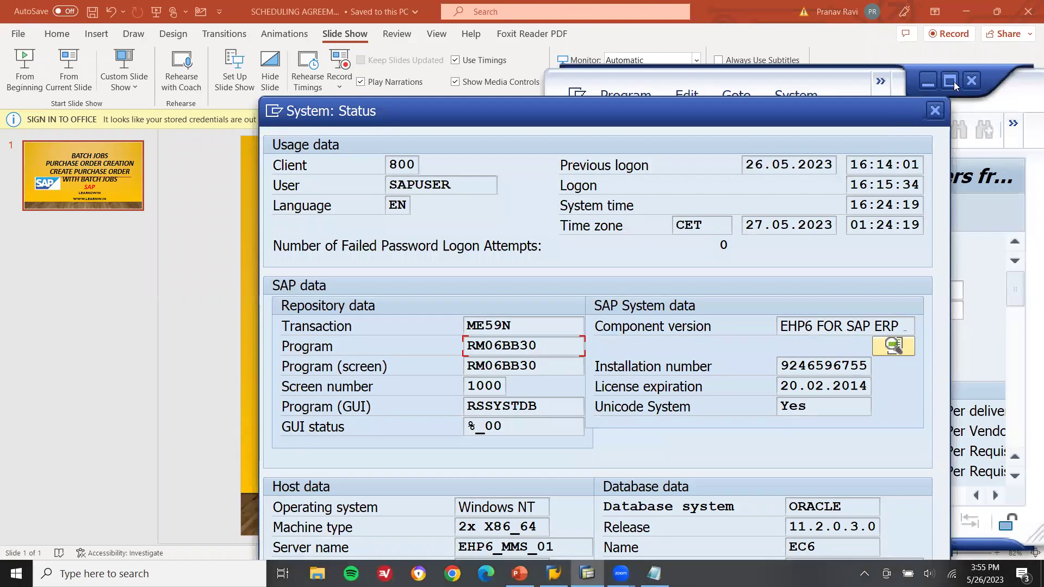
click(935, 111)
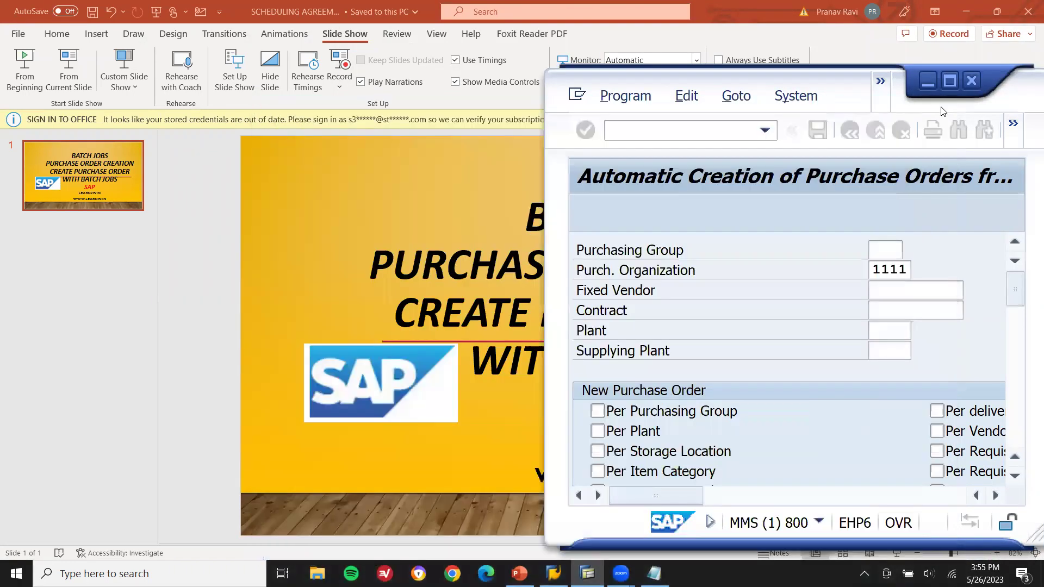
double_click(849, 77)
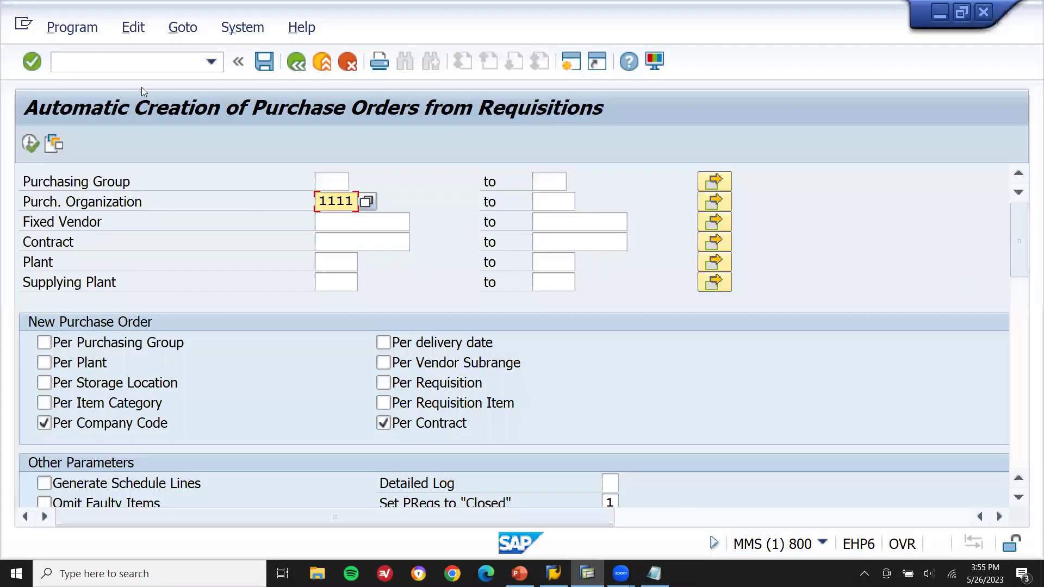
Start transaction SM36 with /NSM36 to define a background job and enter ZJOB as the job name
click(145, 64)
text(/NSM36)
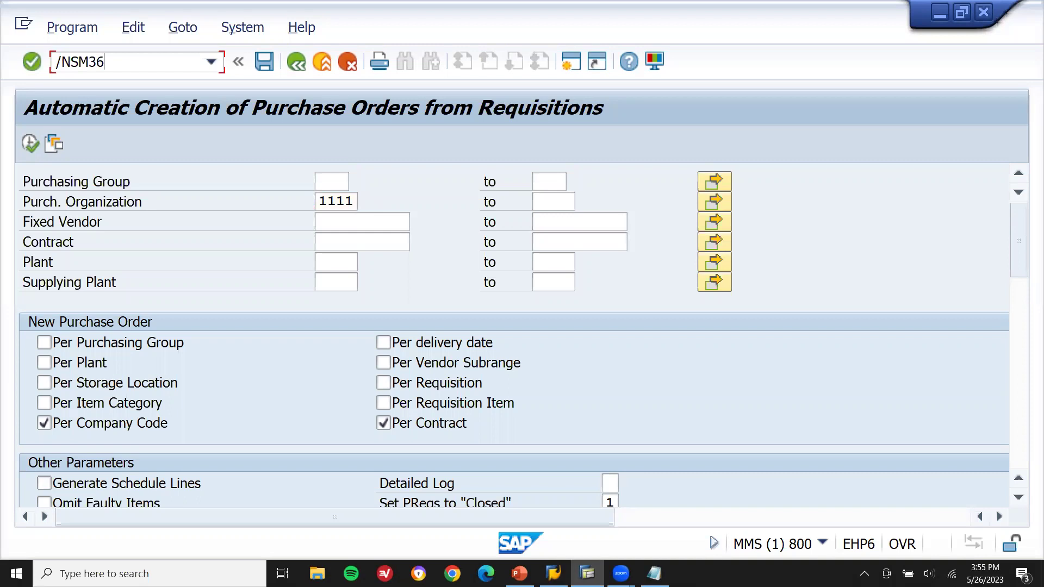
key(shift+Left)
key(shift+Left)
key(shift+Left)
key(shift+Left)
key(Return)
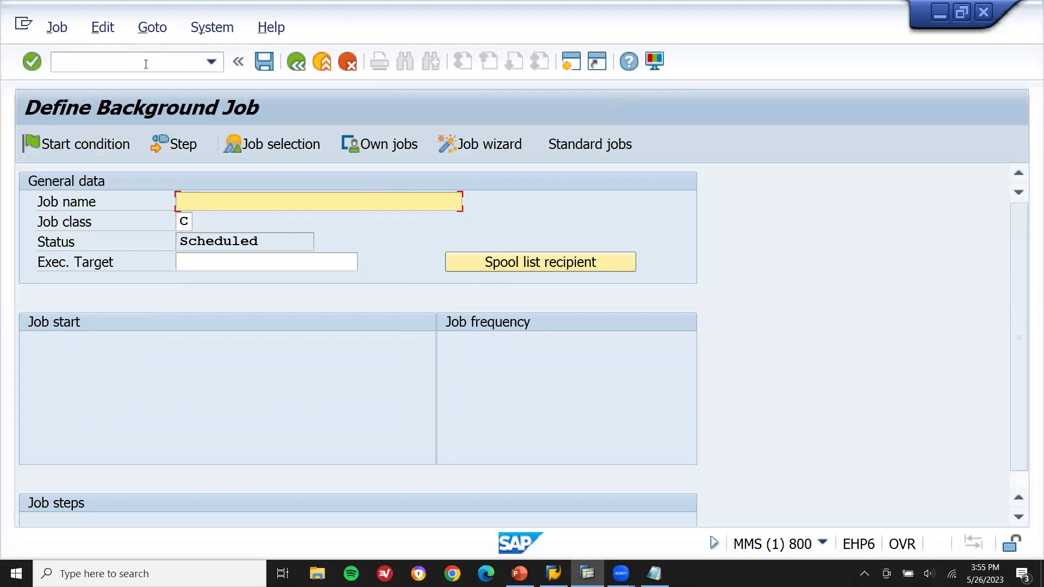
text(ZJOB)
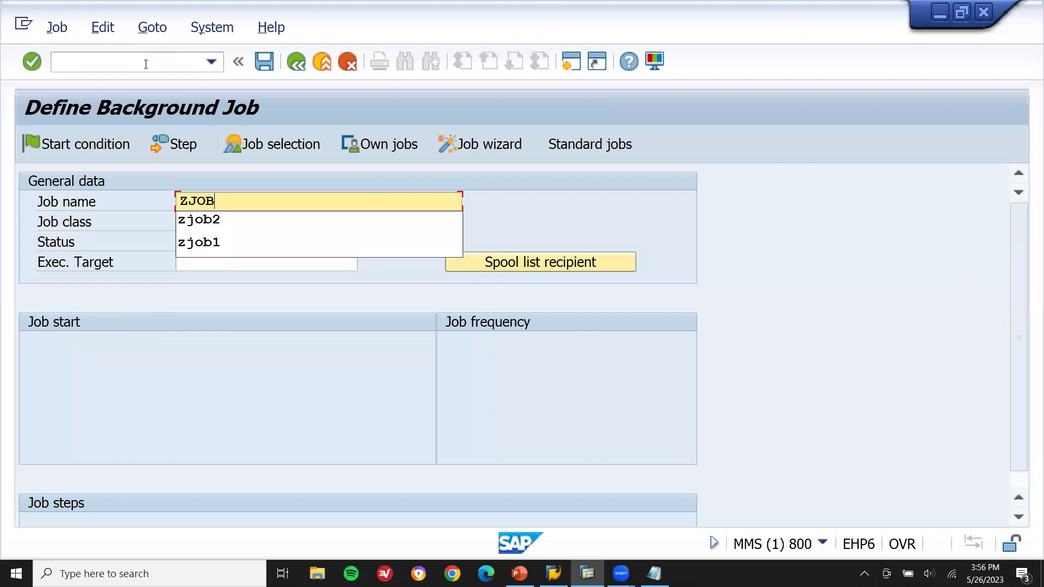
text(RM06BB30)
key(BackSpace)
key(BackSpace)
key(BackSpace)
key(BackSpace)
key(BackSpace)
key(BackSpace)
key(BackSpace)
key(BackSpace)
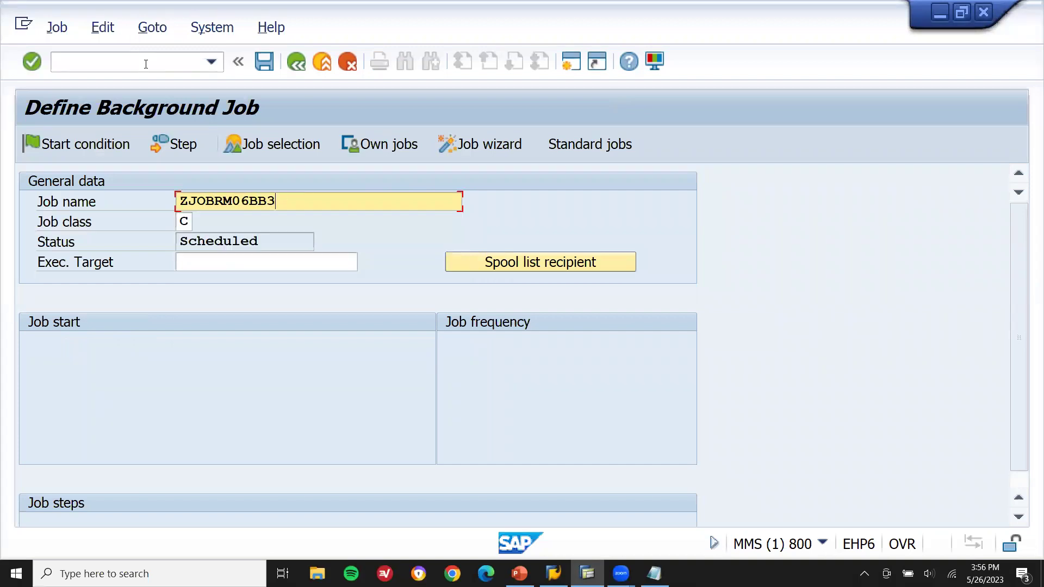
Change the job name to ZBATCHJOB, reusing the variant name copied from the Notepad notes
key(alt+Tab)
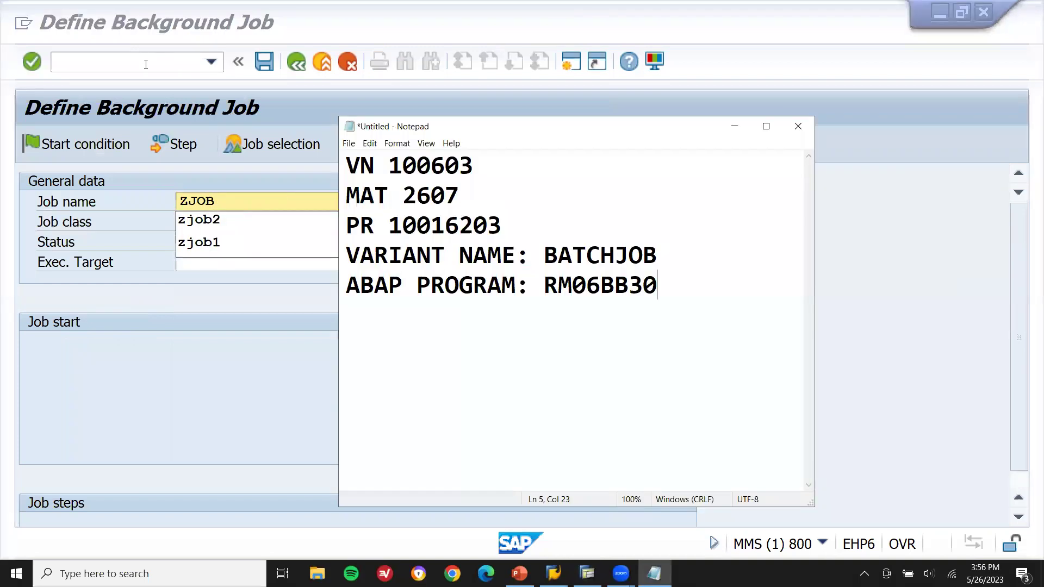
double_click(587, 252)
key(ctrl+c)
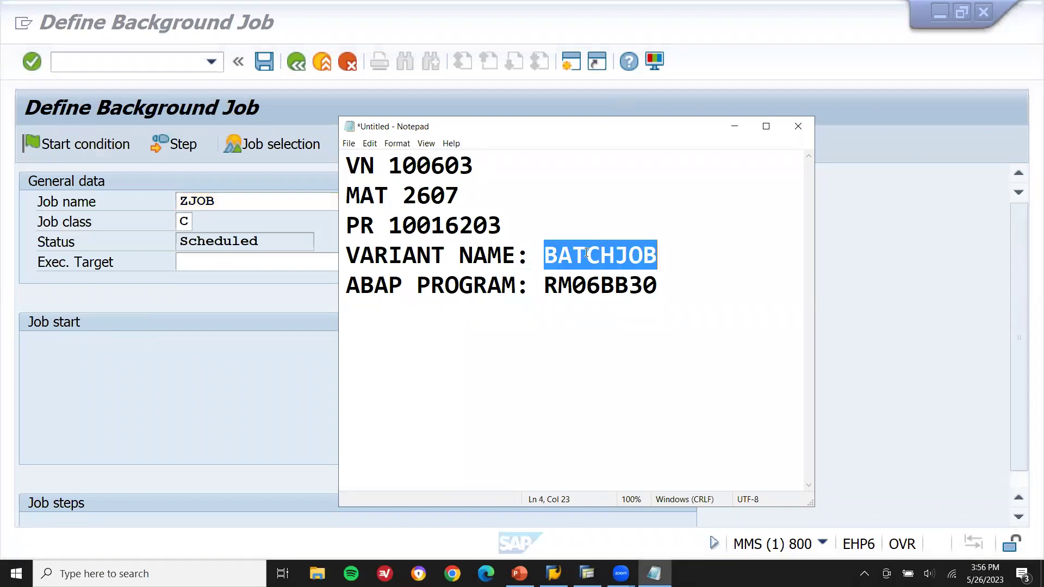
key(alt+Tab)
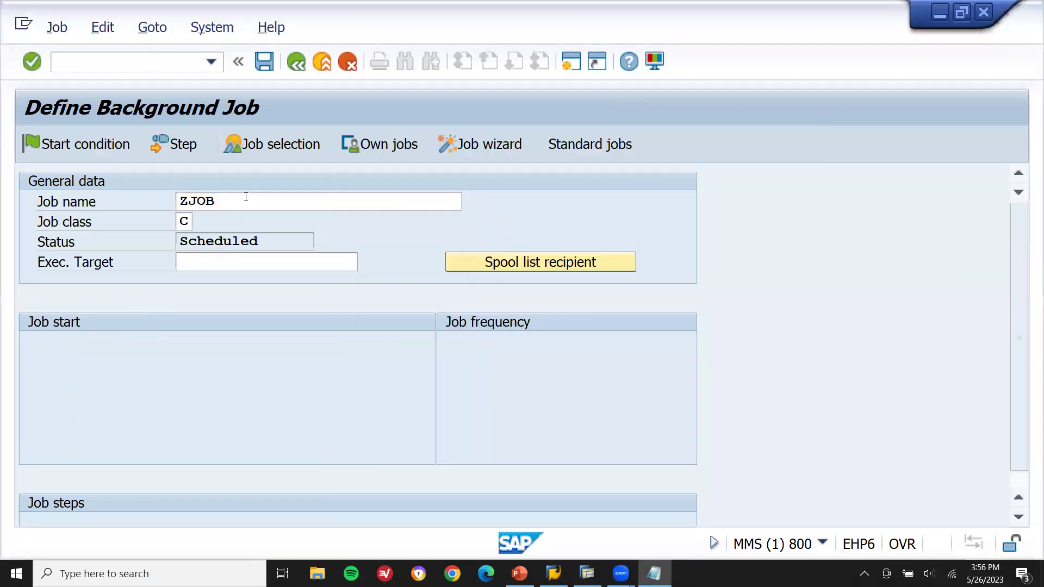
click(245, 198)
key(BackSpace)
key(BackSpace)
key(BackSpace)
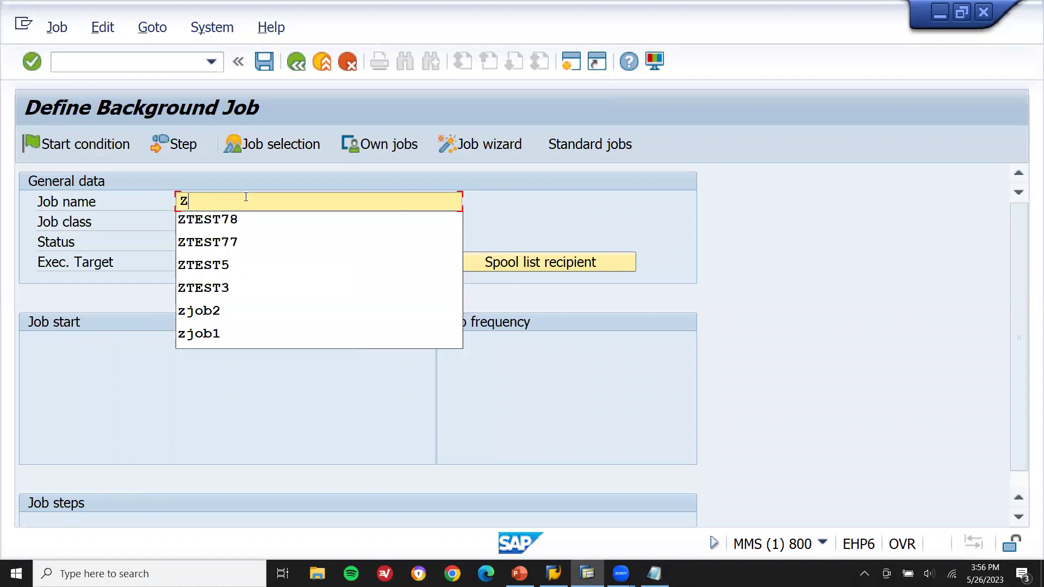
key(ctrl+v)
key(Return)
Note the job name ZBATCHJOB on a new line in Notepad and return to the background job definition
key(alt+Tab)
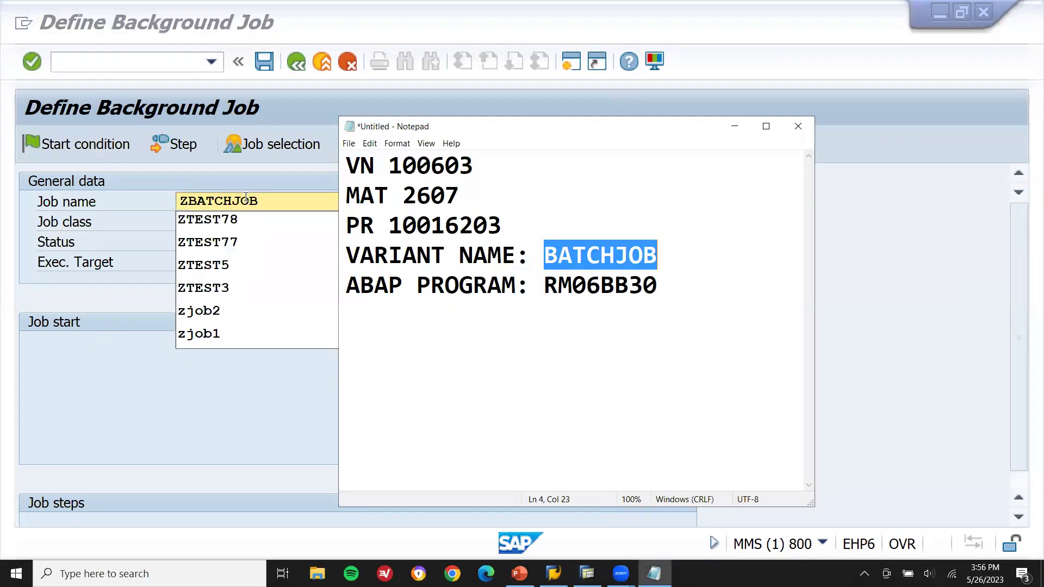
key(ctrl+End)
text(ZBA)
key(BackSpace)
key(BackSpace)
key(ctrl+v)
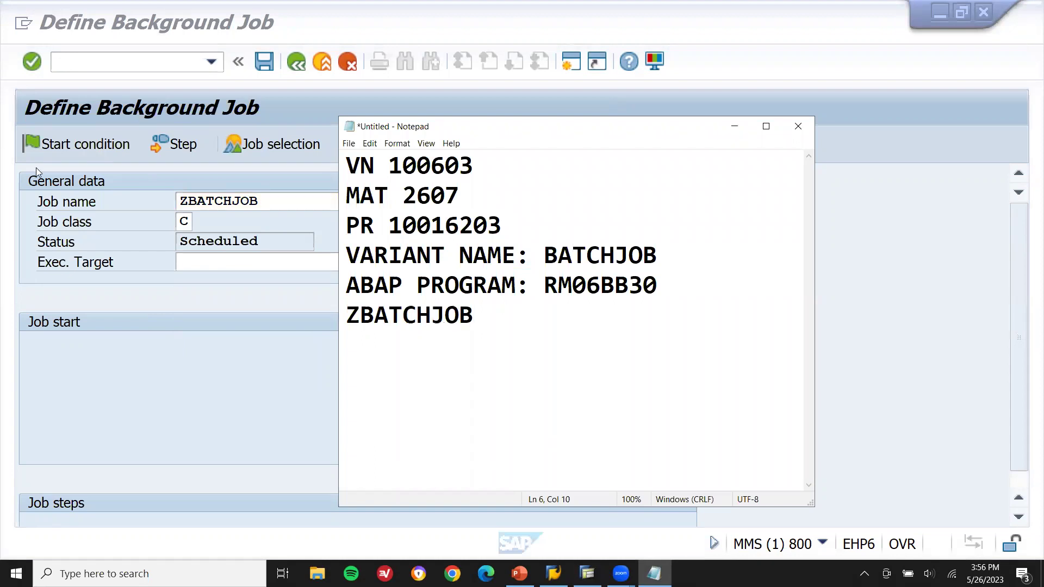
click(260, 203)
click(260, 202)
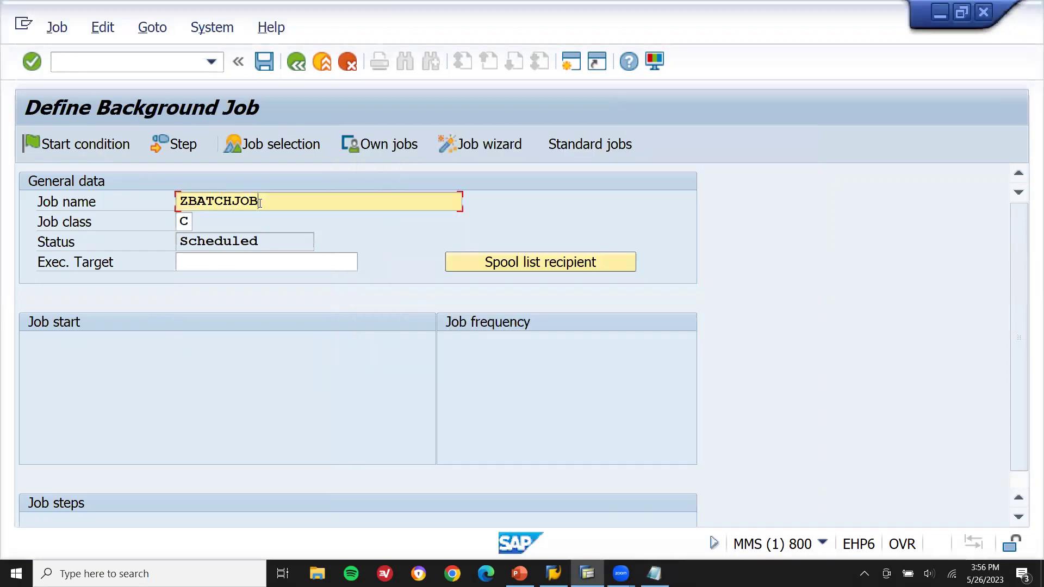
Add a step to the background job and enter ABAP program name RM06BB30, copied from the Notepad notes
key(Return)
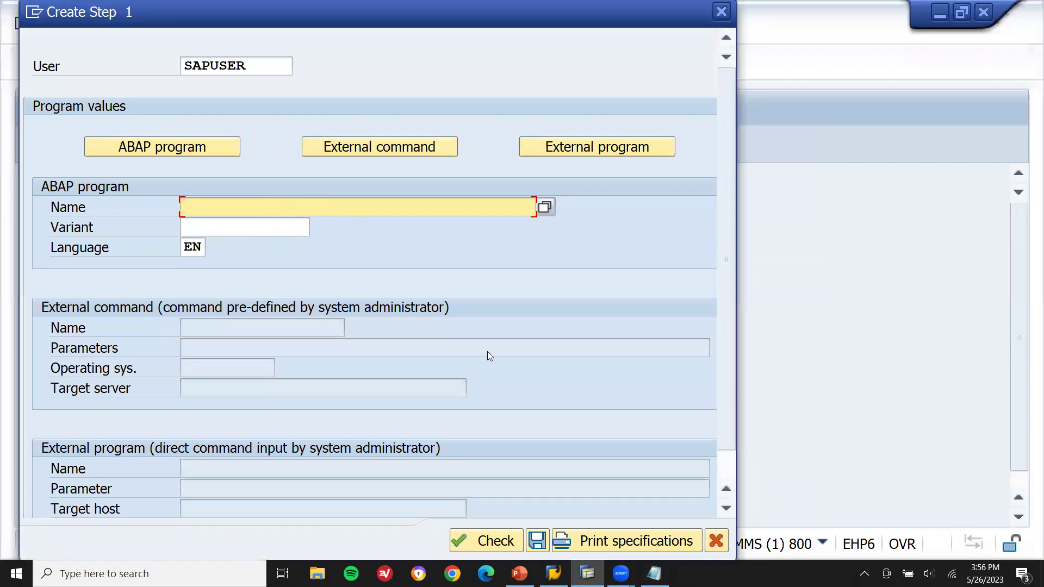
click(654, 574)
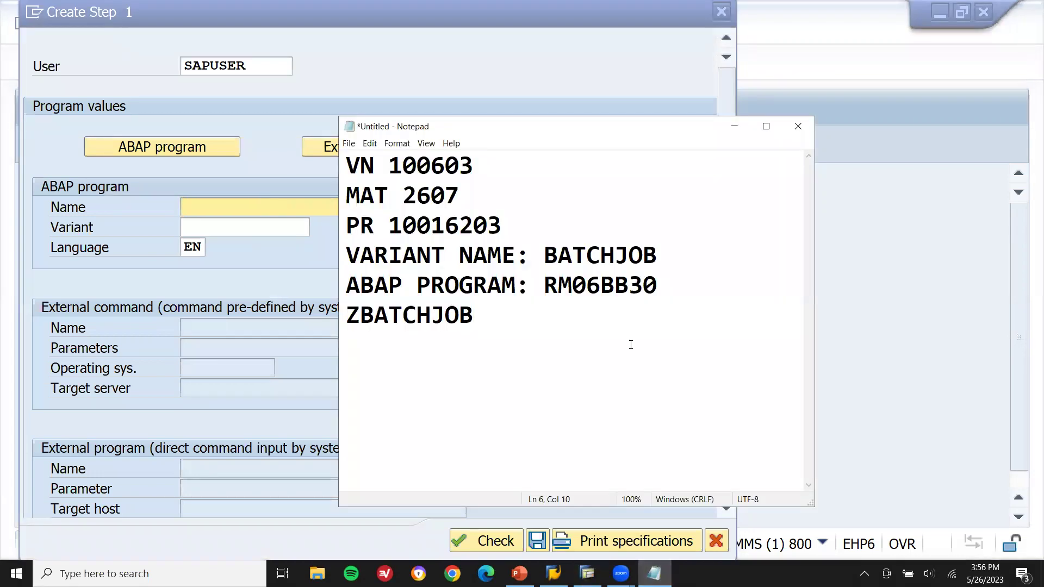
double_click(615, 286)
key(ctrl+c)
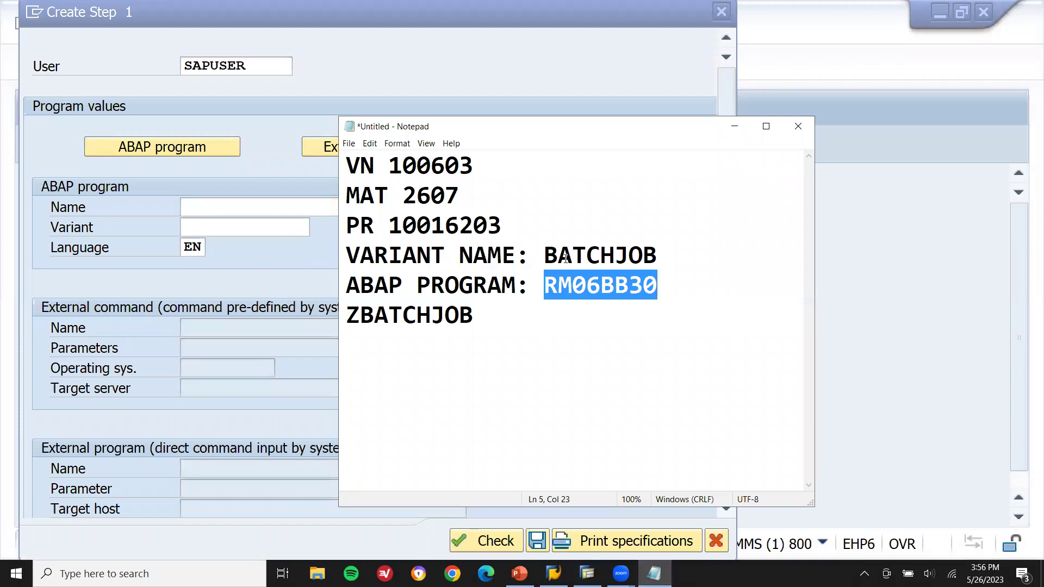
click(244, 207)
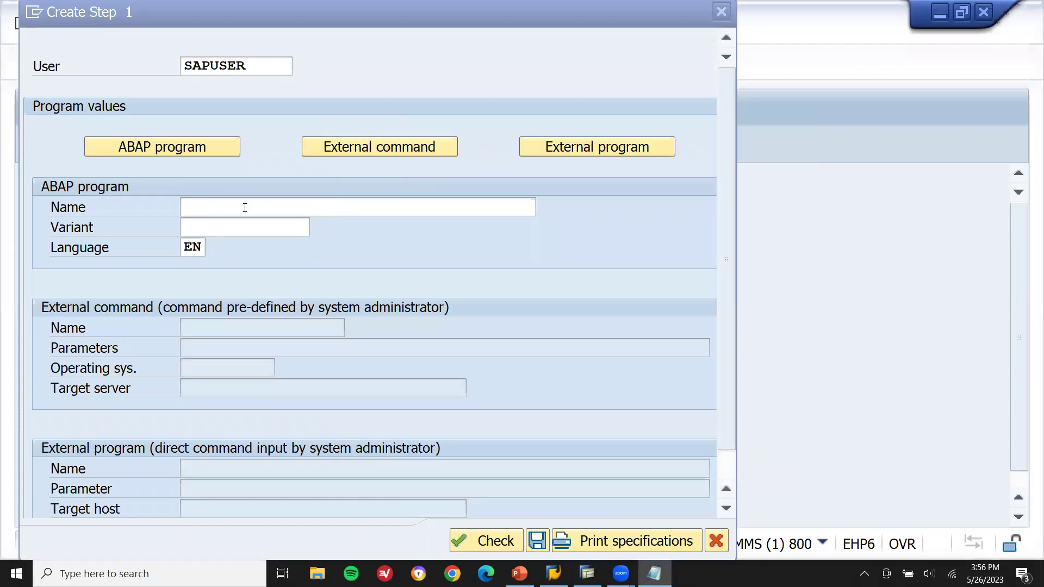
key(ctrl+v)
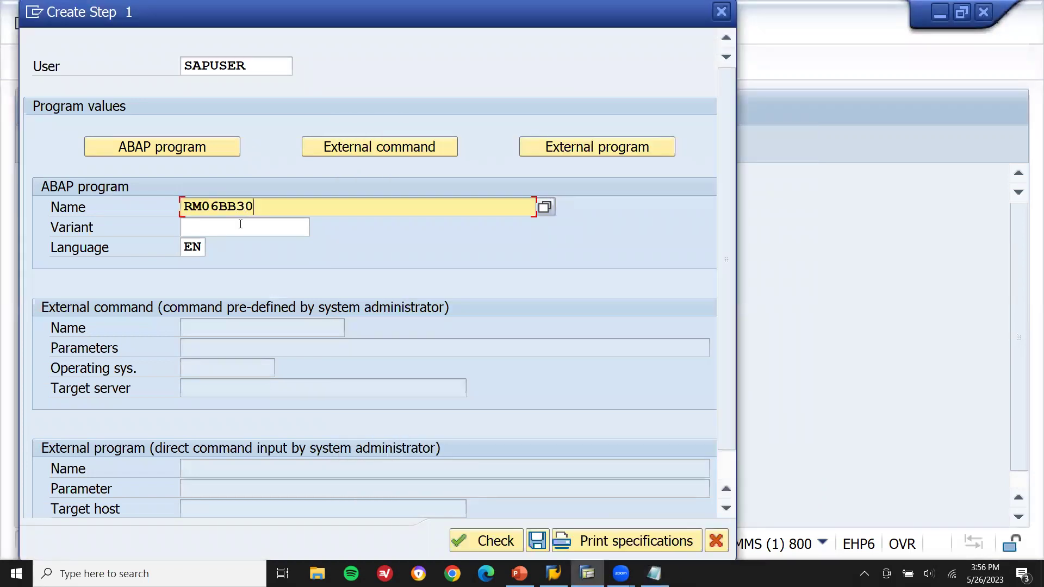
Assign the existing variant BATCHJOB to the RM06BB30 program step from the list of available variants
click(239, 228)
key(alt+Tab)
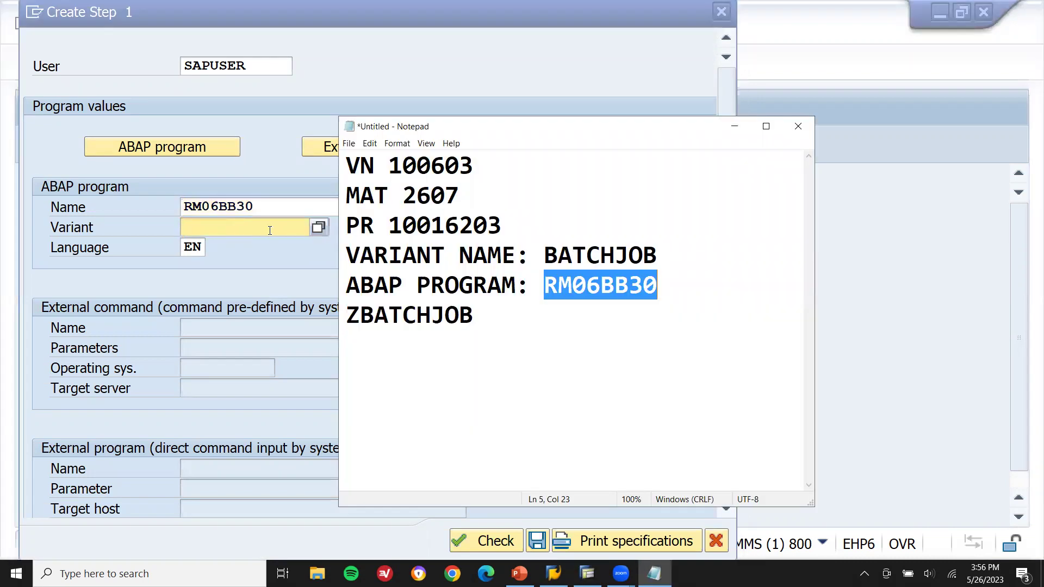
click(556, 254)
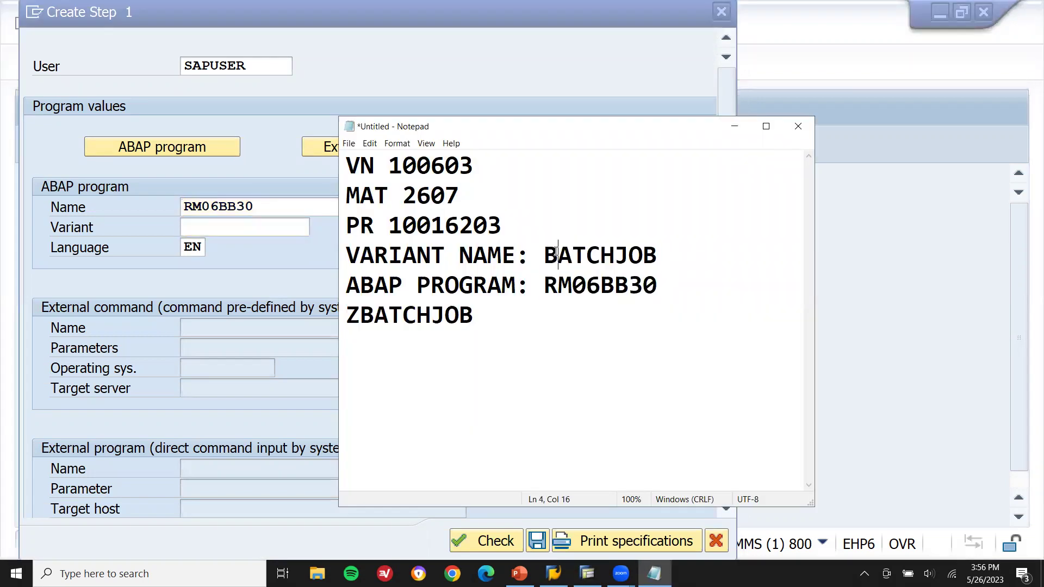
click(222, 228)
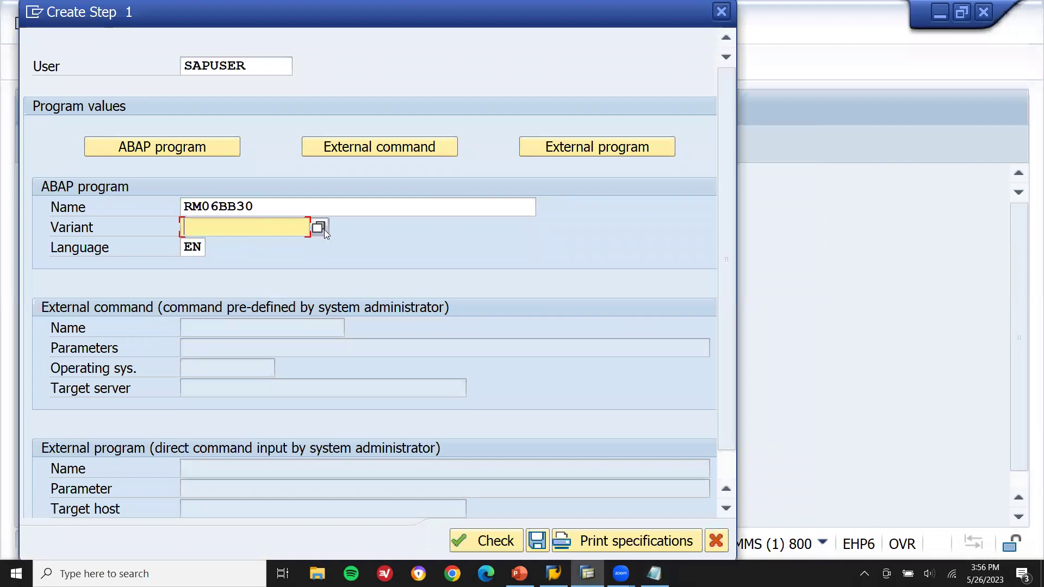
click(324, 229)
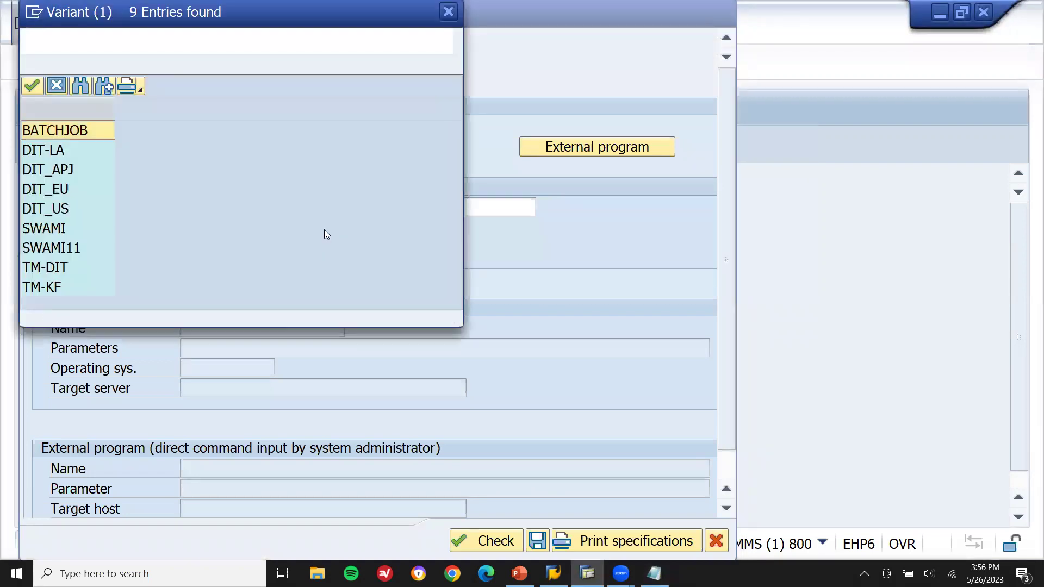
double_click(78, 131)
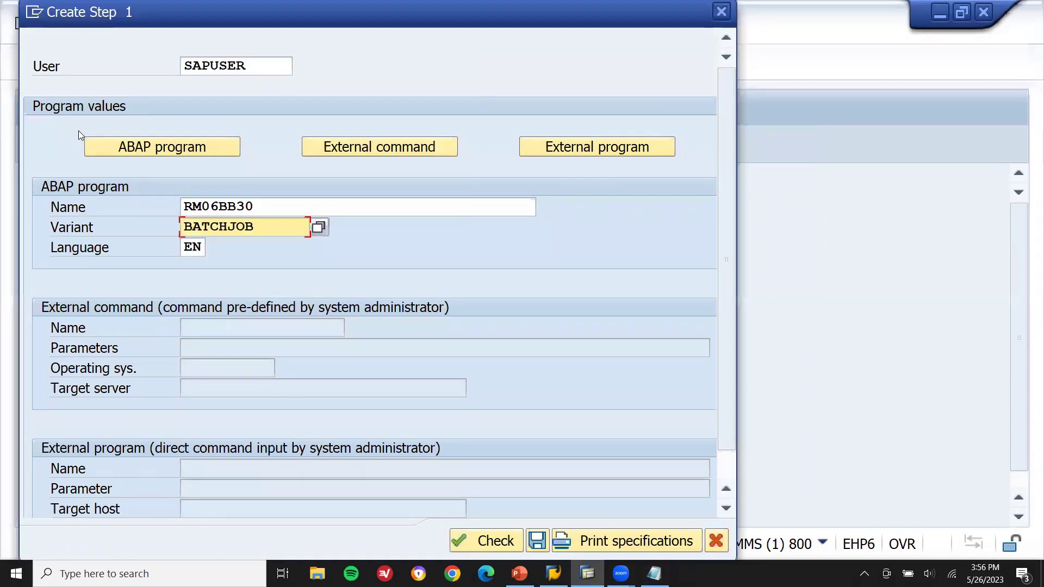
Check and save the program step, return to the job definition, and review the step list
click(483, 548)
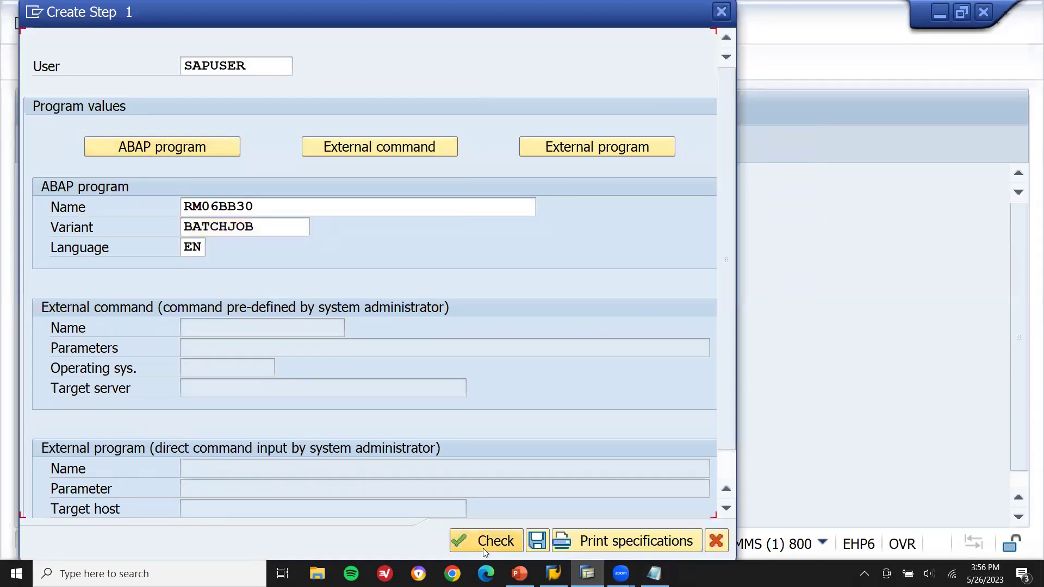
click(532, 549)
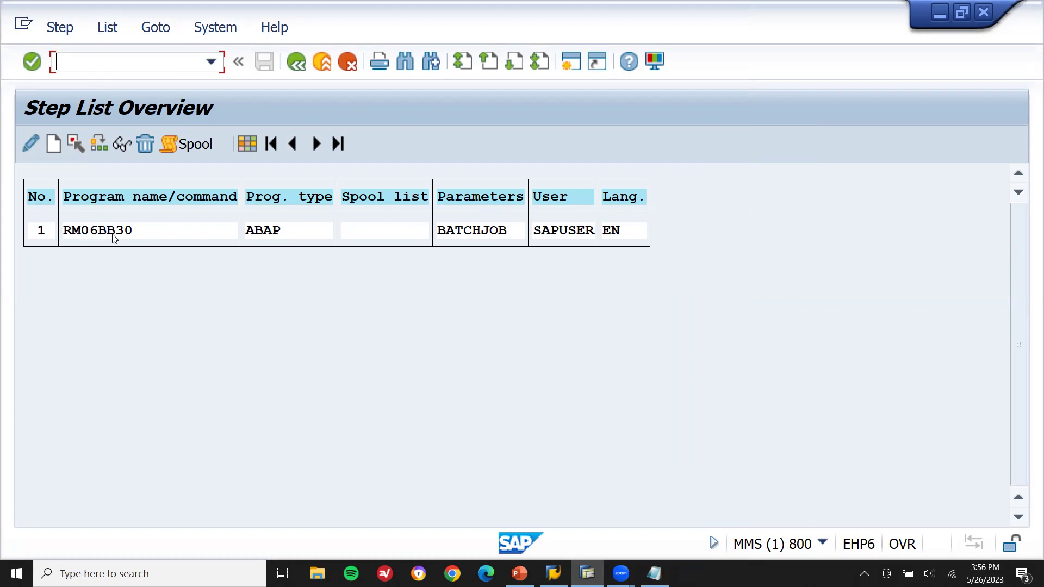
click(294, 63)
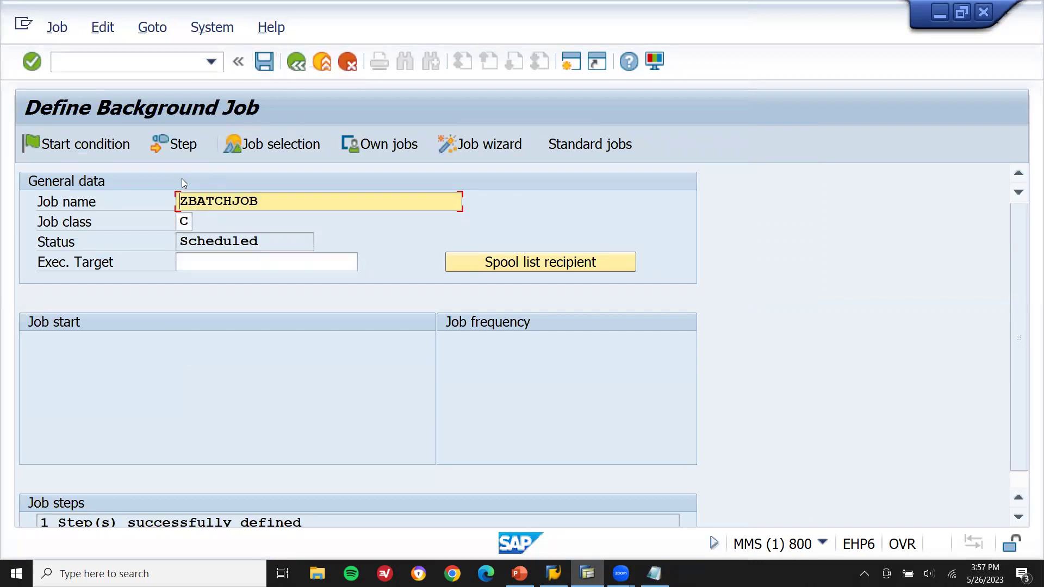
click(181, 145)
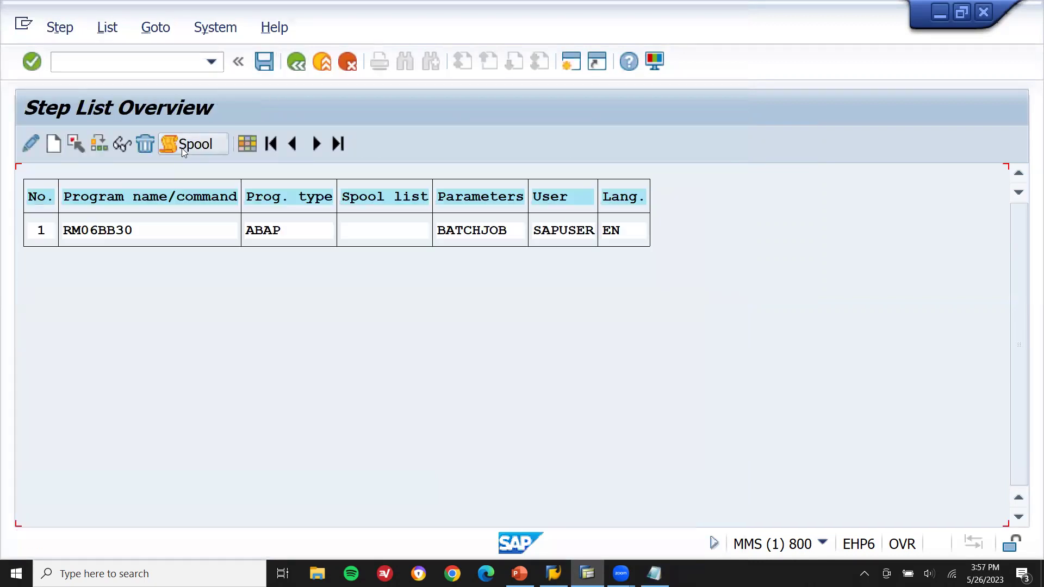
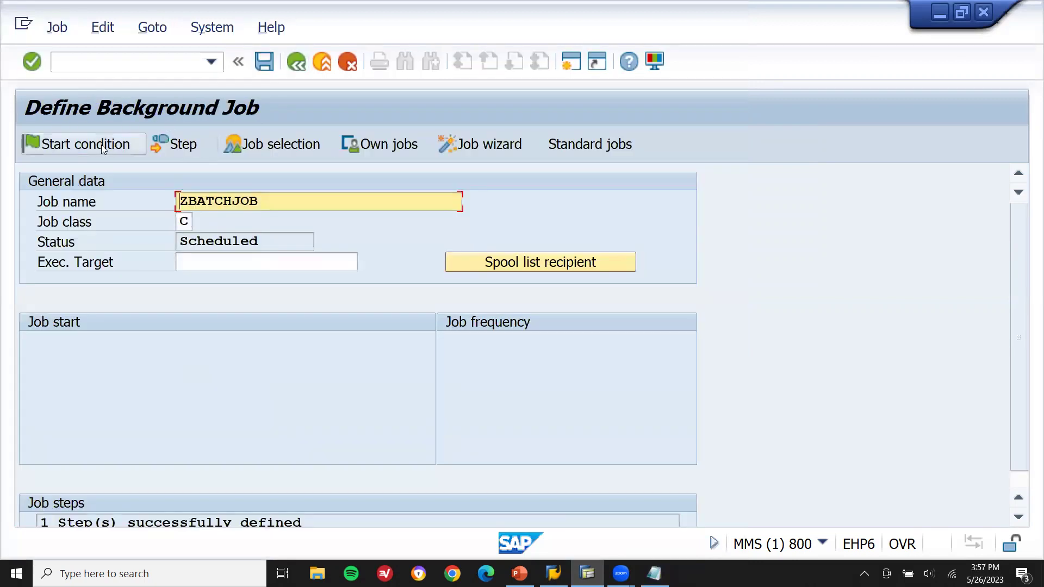
Set the background job's start condition to Immediate, check and save it, and save the job
click(102, 145)
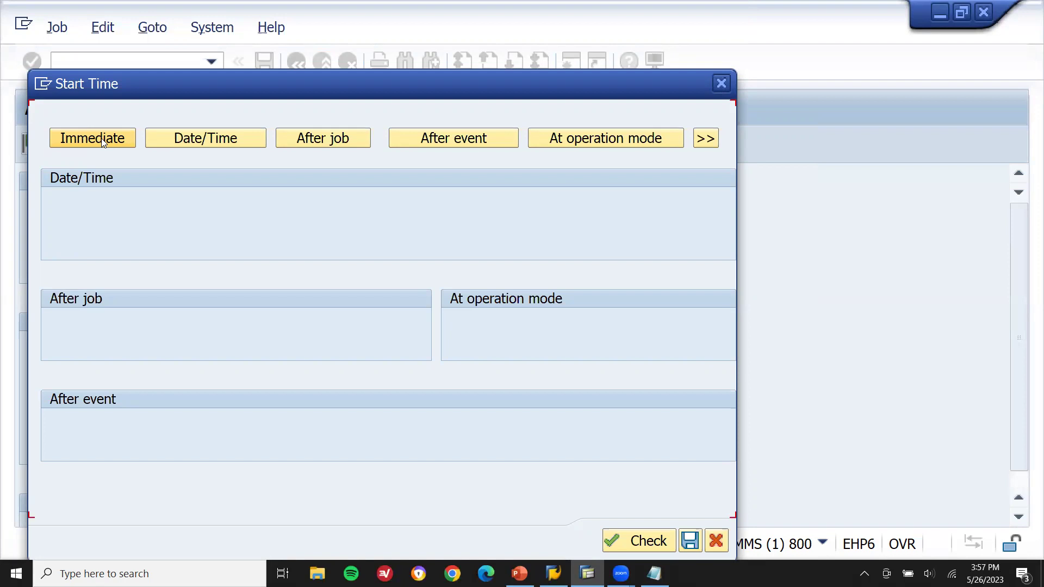
click(239, 141)
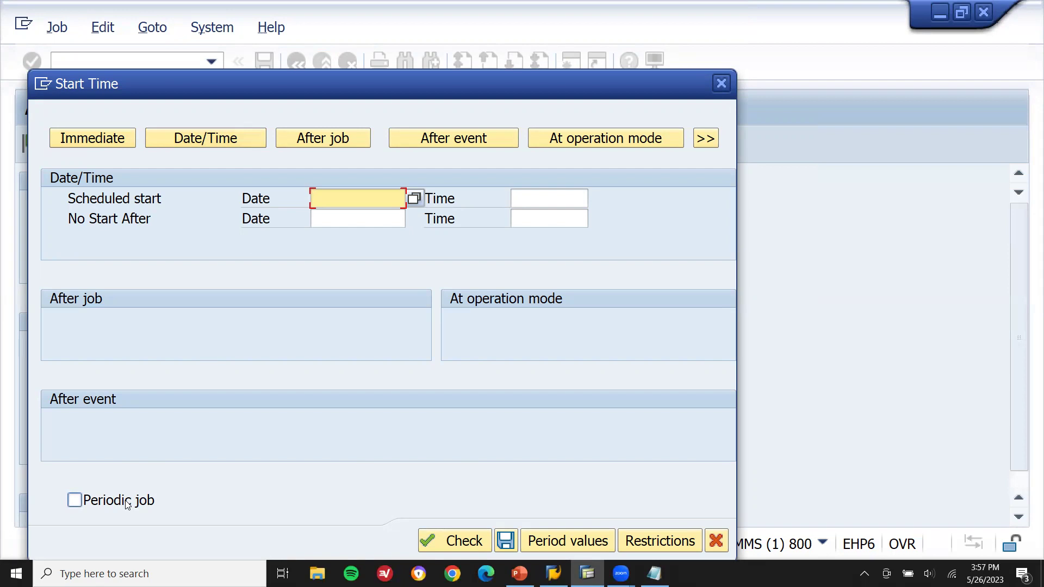
click(115, 139)
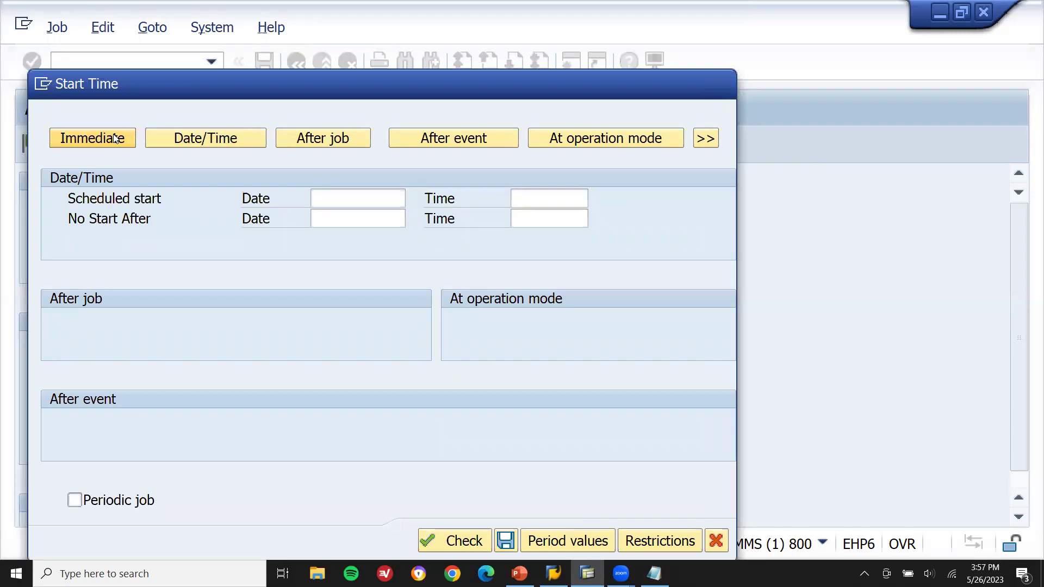
click(465, 542)
click(506, 542)
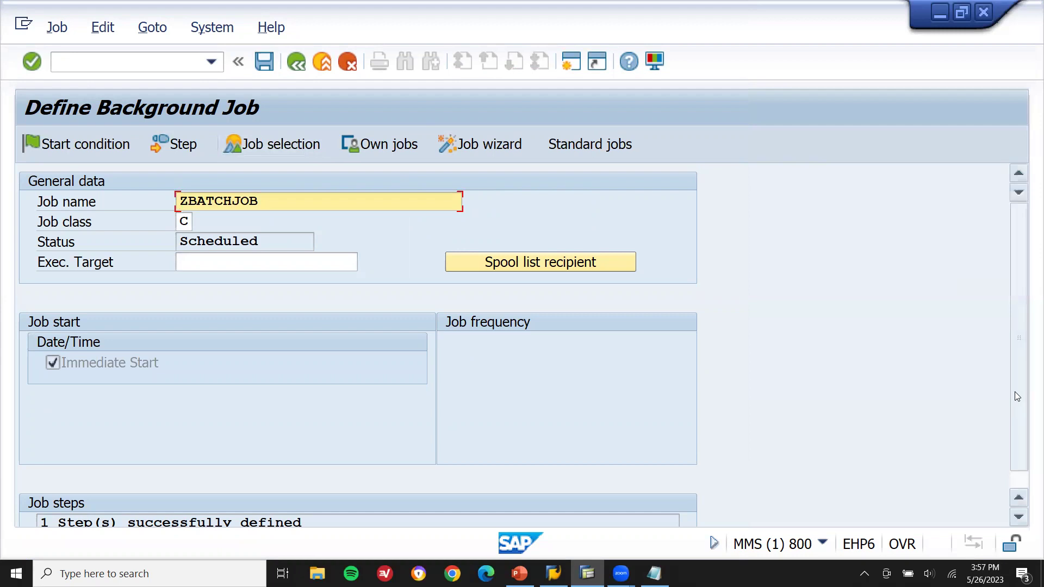
drag(1015, 392, 1018, 420)
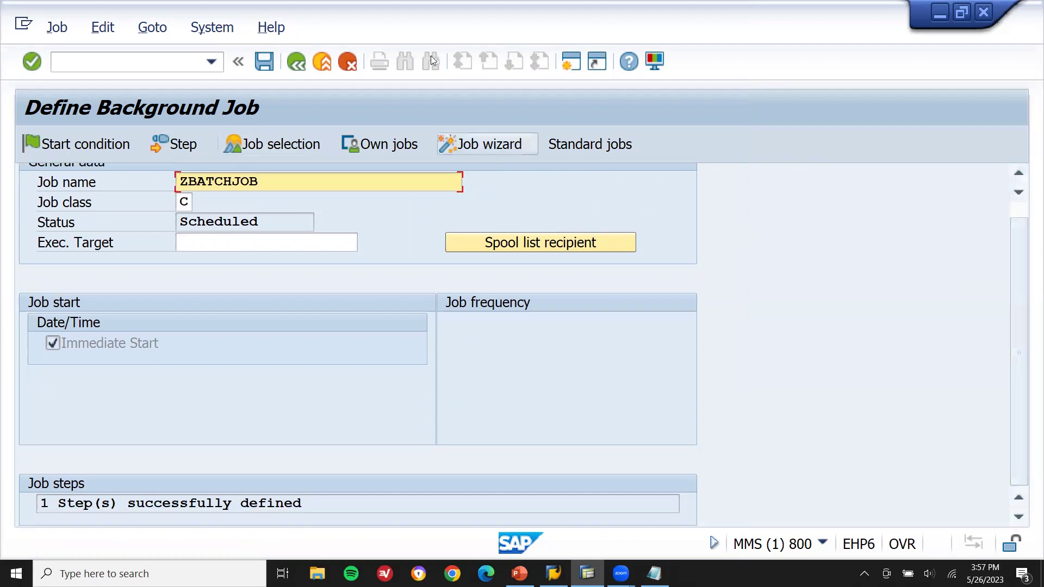
click(263, 62)
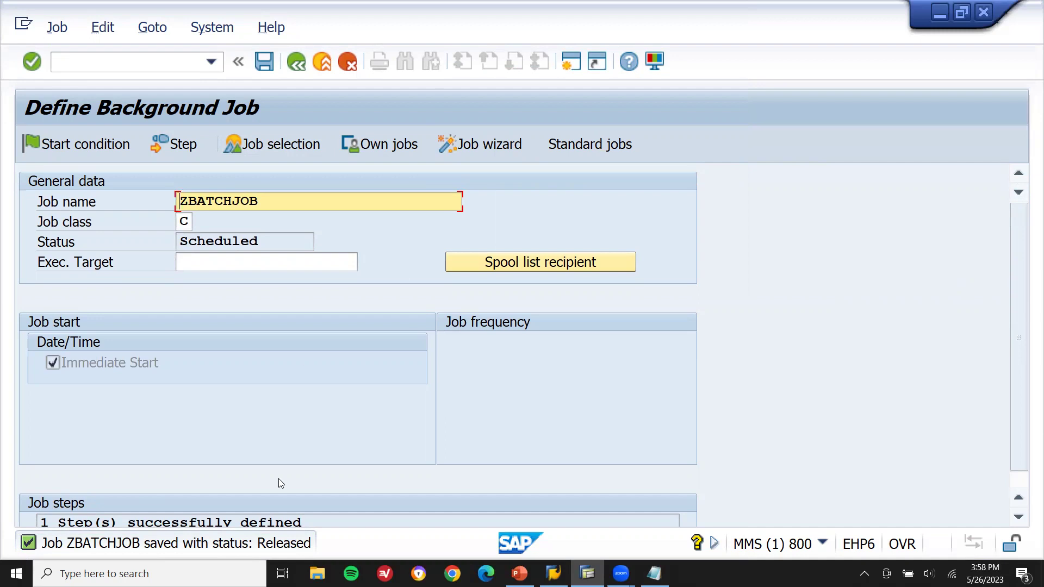
Leave the background job definition and start transaction SM37 for job selection
click(296, 62)
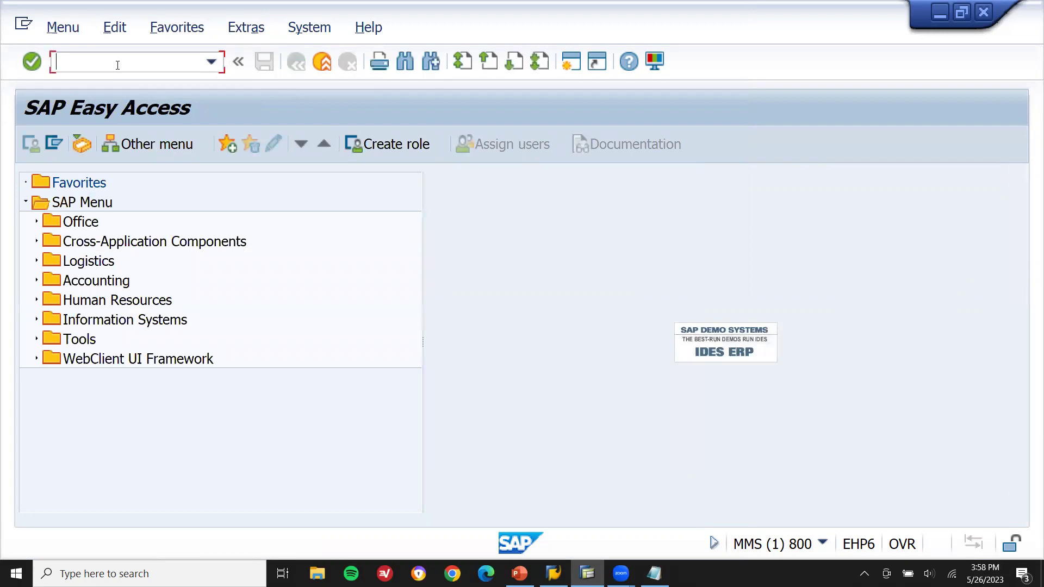
text(SM37)
key(Return)
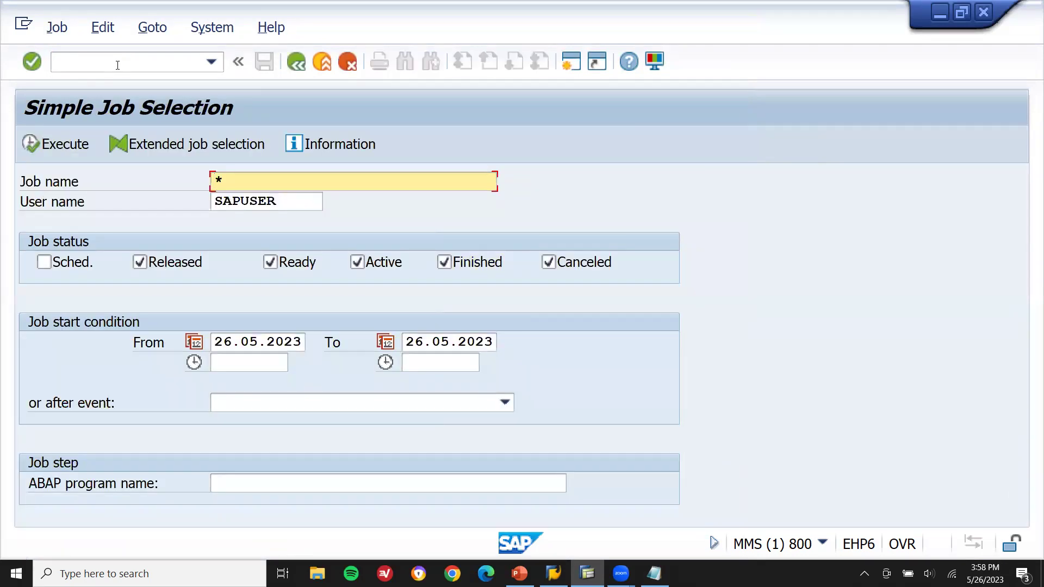
Search for job ZBATCHJOB, using the name copied from Notepad, and open its job log
click(245, 182)
key(alt+Tab)
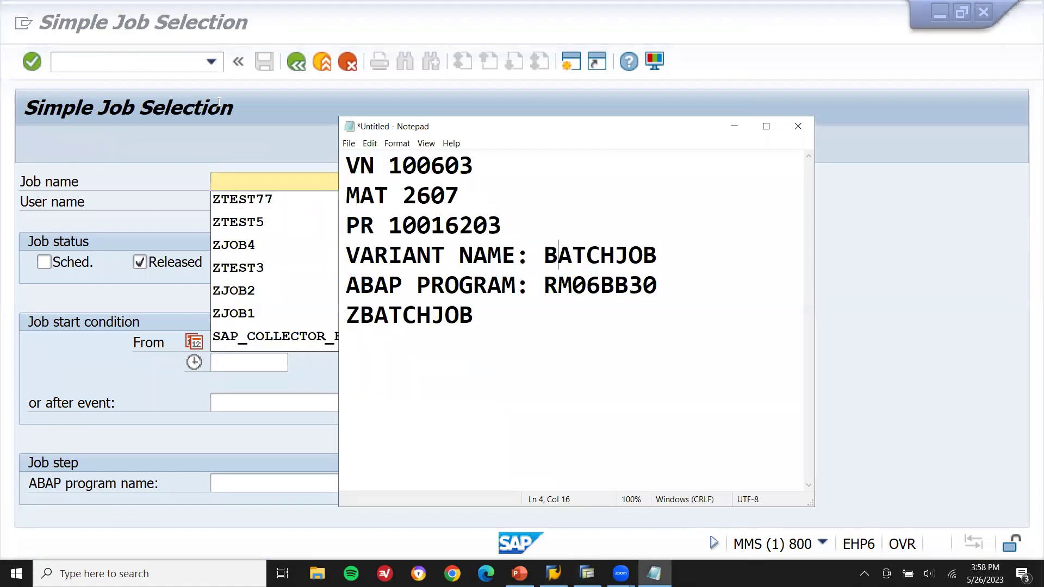
double_click(384, 314)
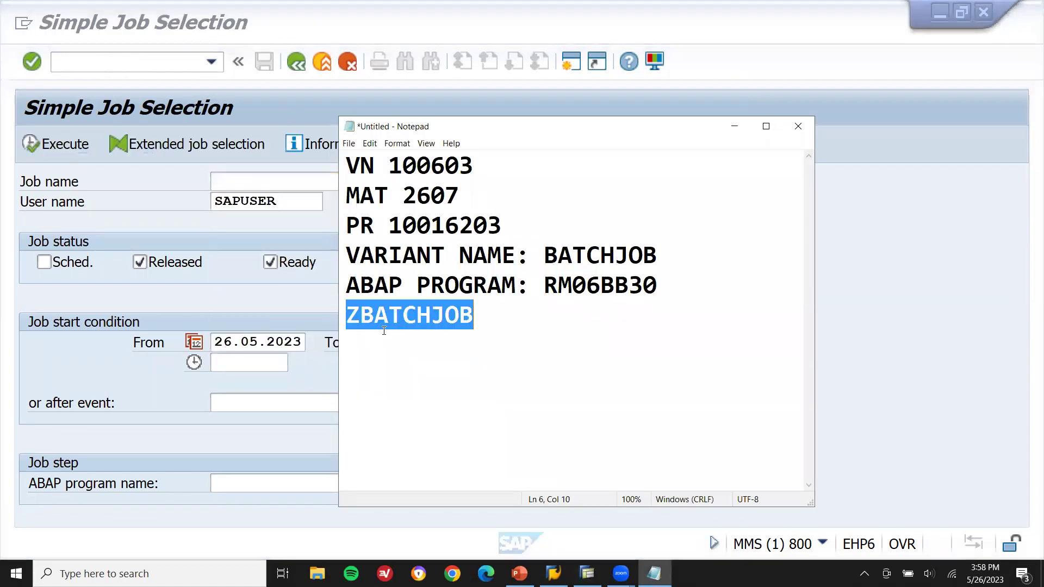
key(ctrl+c)
click(279, 180)
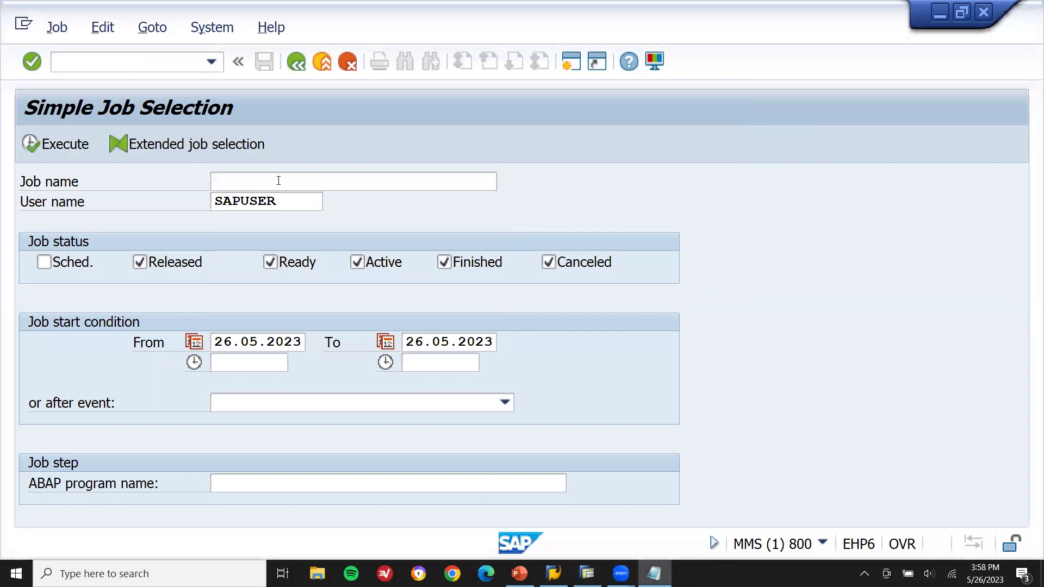
key(ctrl+v)
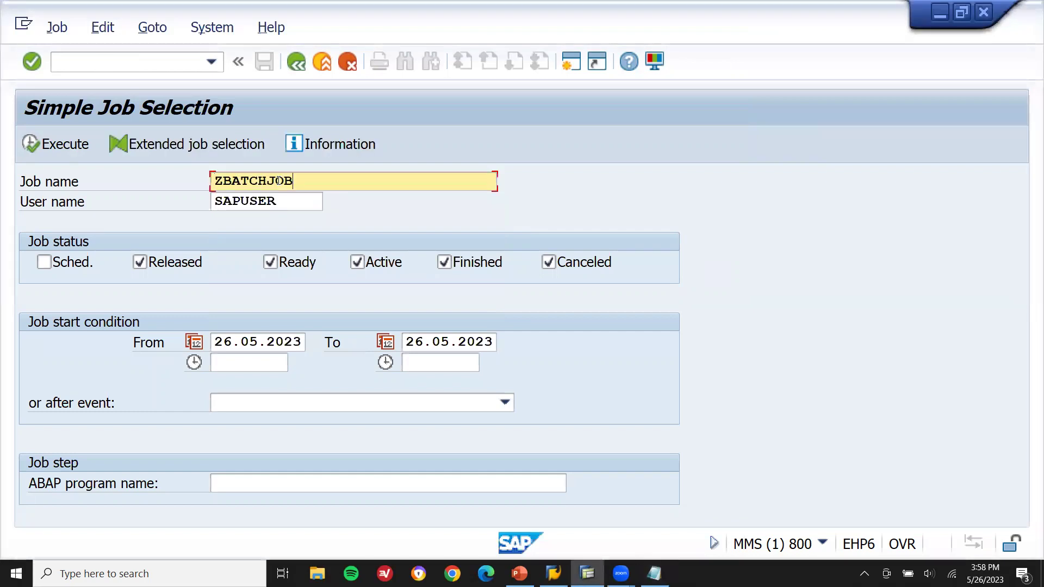
click(61, 149)
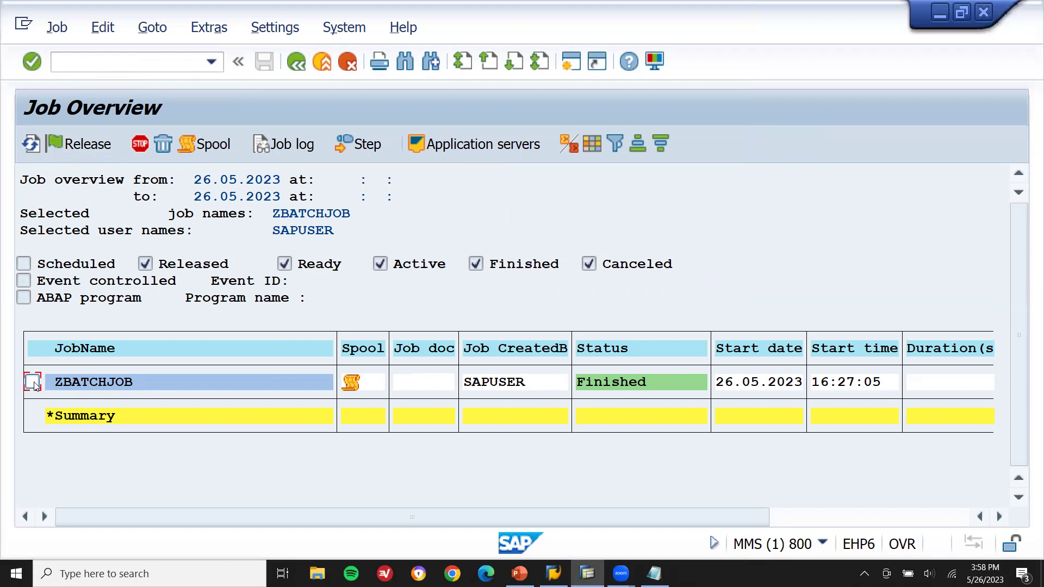
click(291, 142)
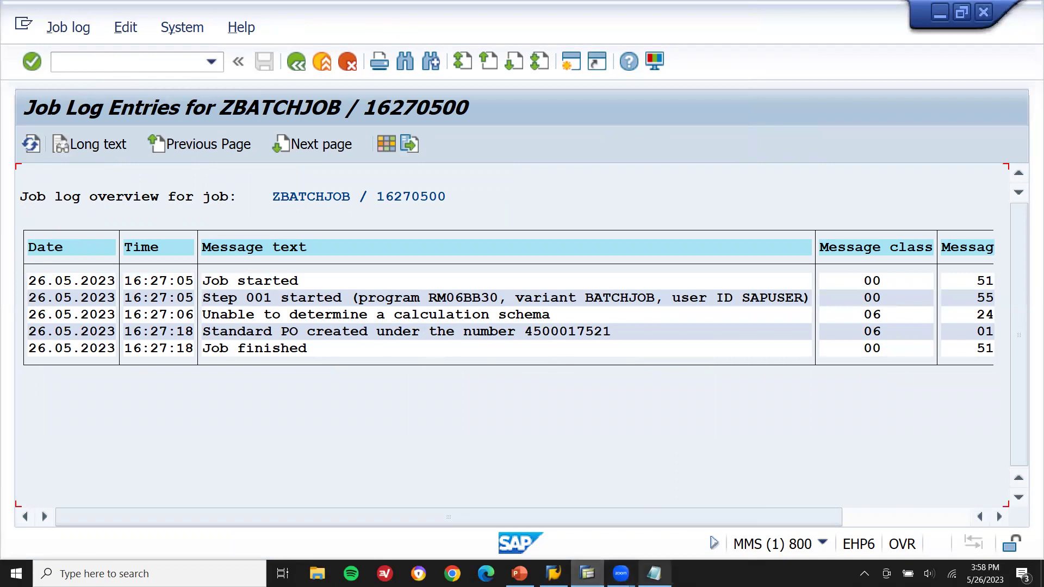
Record the purchase order number from the job log on a new PO line below the PR entry in Notepad, and return to SAP
click(663, 566)
click(662, 565)
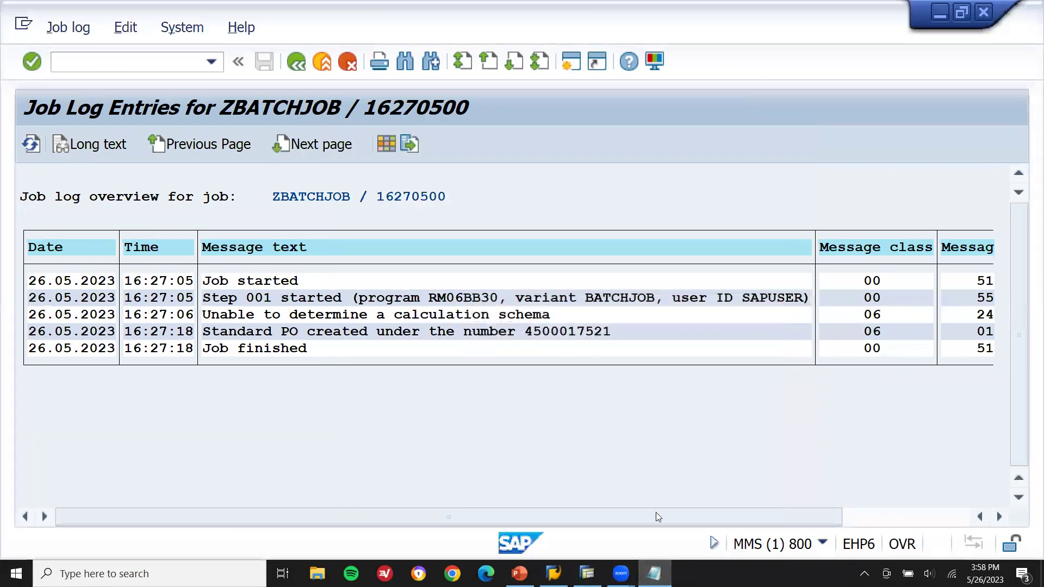
click(654, 572)
click(637, 165)
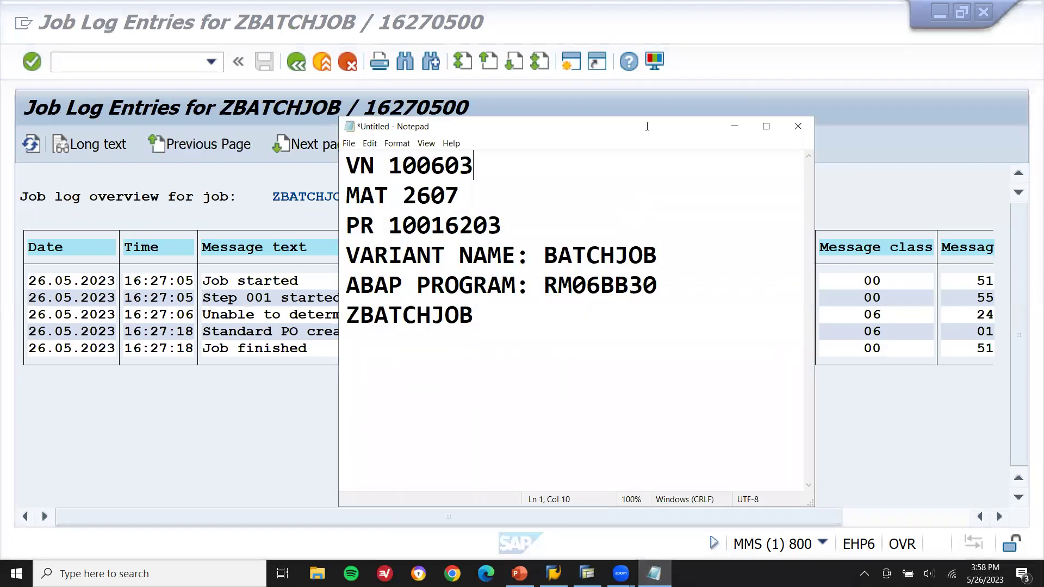
drag(648, 127, 734, 364)
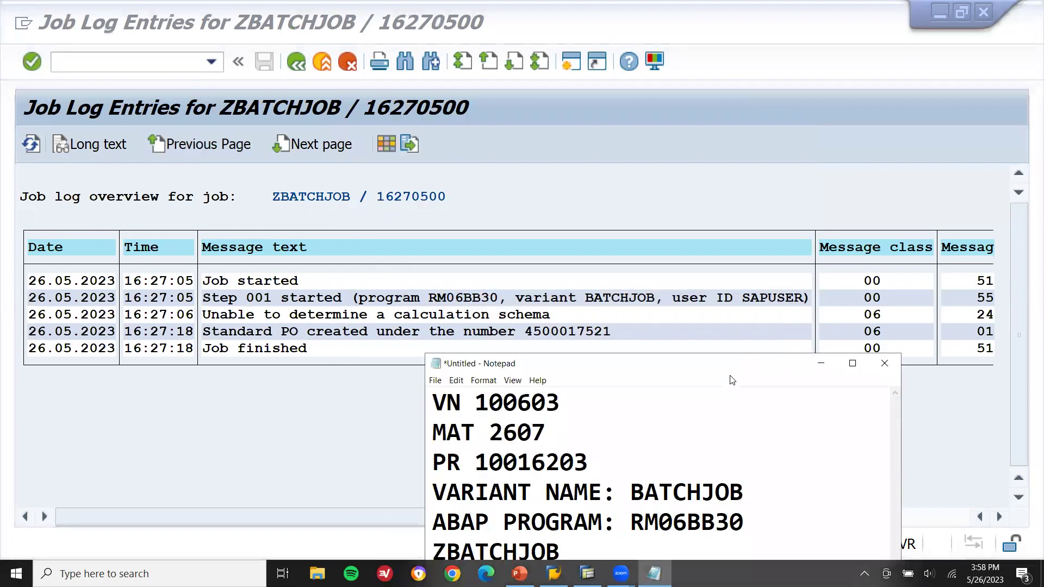
click(786, 462)
key(Return)
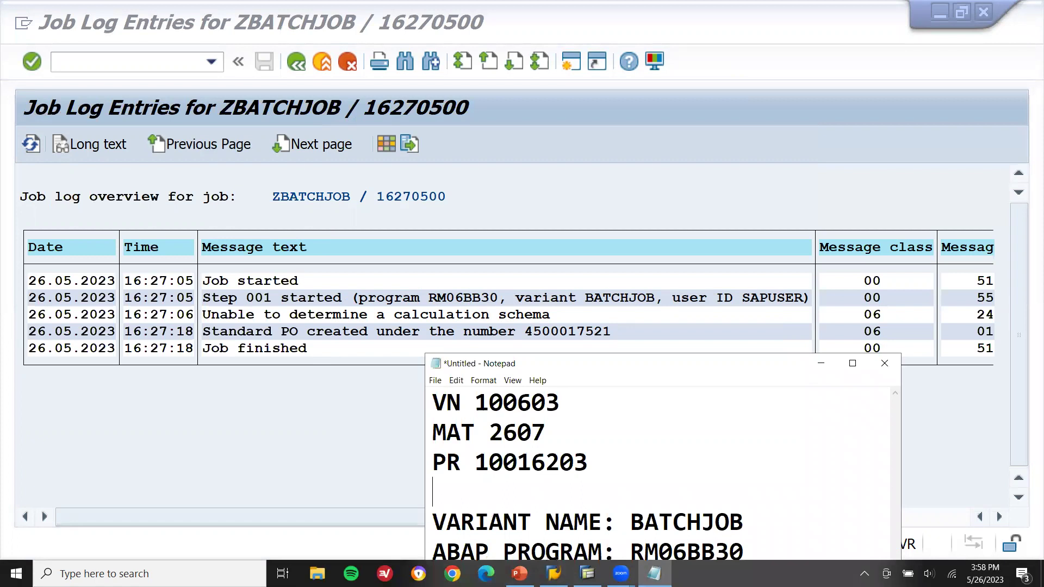
text(PO 4500017)
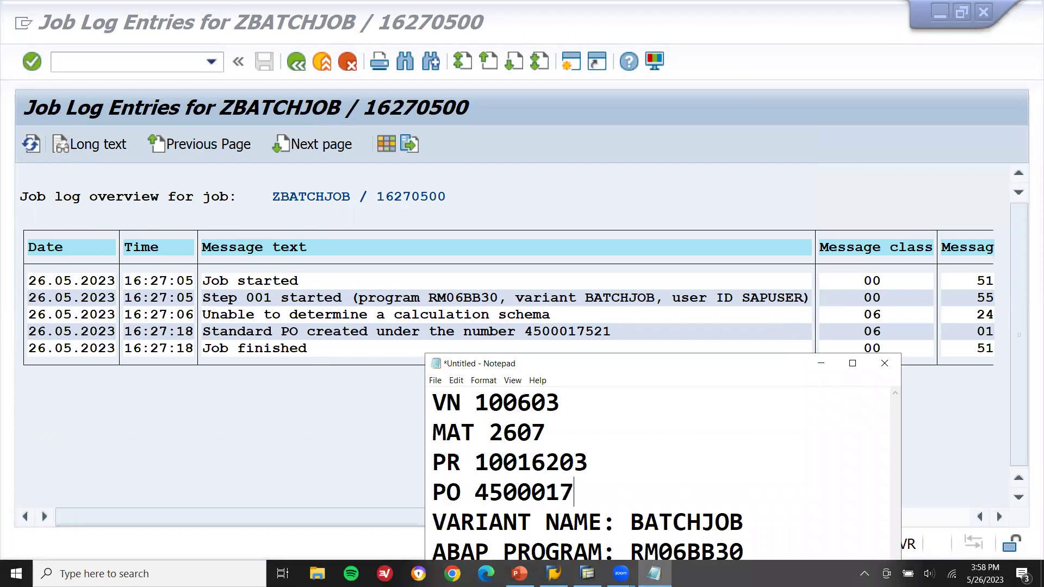
text(521)
double_click(567, 495)
click(317, 416)
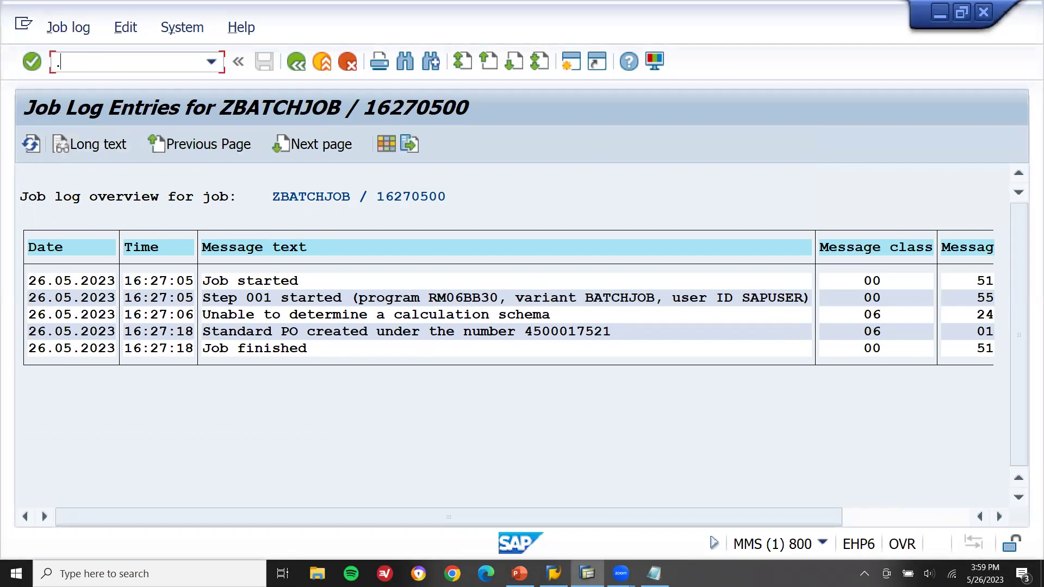
Start transaction ME23N and display the purchase order created by the background job, using its copied number
text(/NME23N)
key(Return)
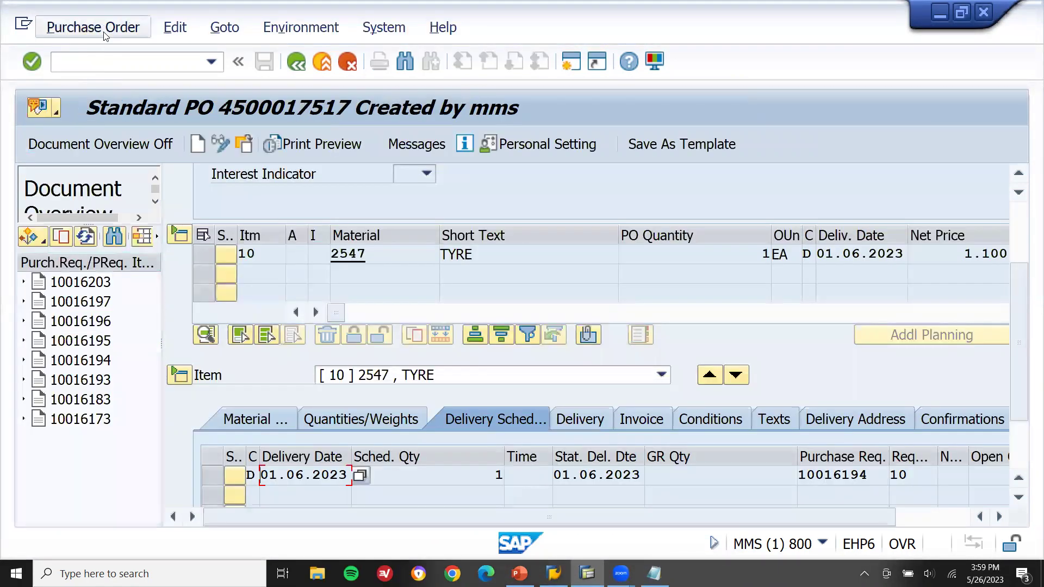
click(105, 36)
click(111, 54)
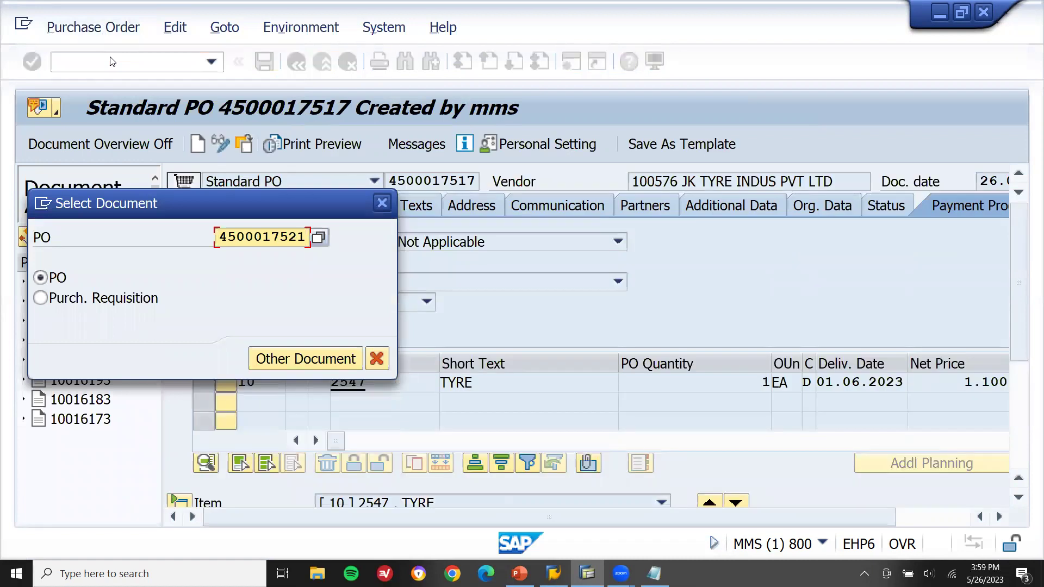
key(Return)
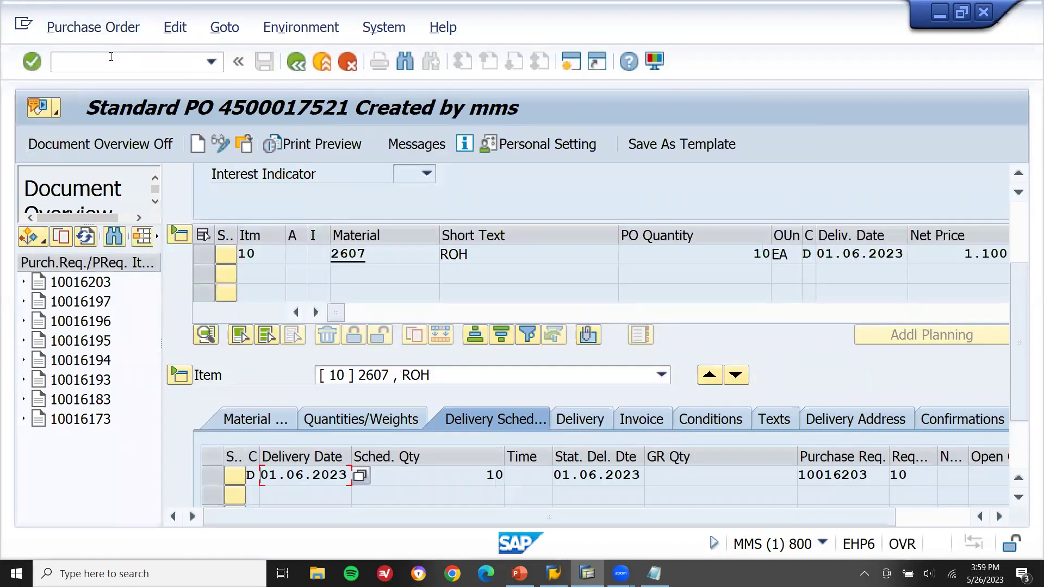
Compare the purchase requisition number in the order's delivery schedule with the PR entry in Notepad
drag(871, 475, 764, 488)
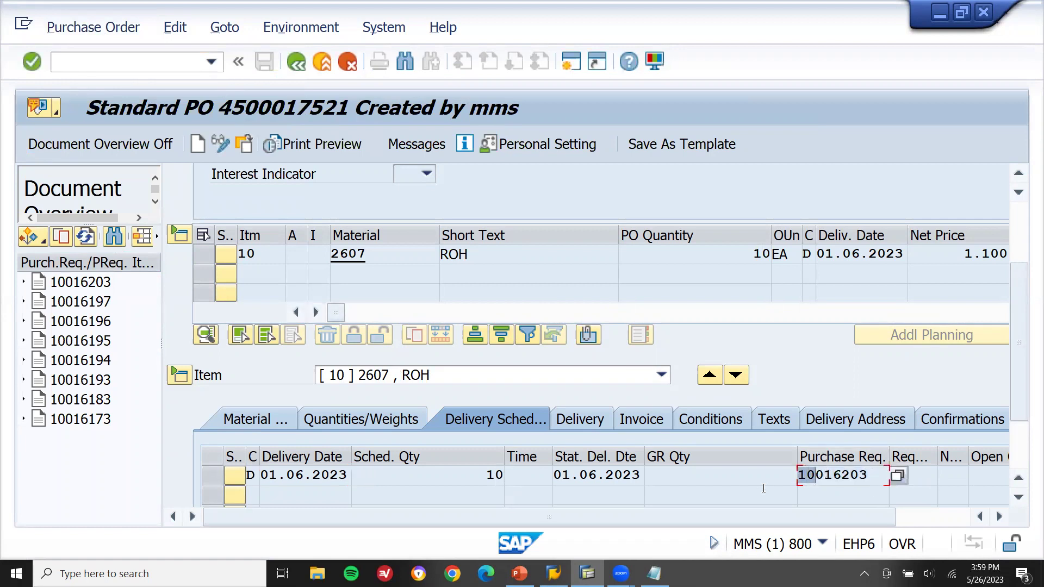
key(shift+Right)
key(shift+Right)
key(shift+Right)
key(shift+Right)
key(shift+Right)
key(shift+Right)
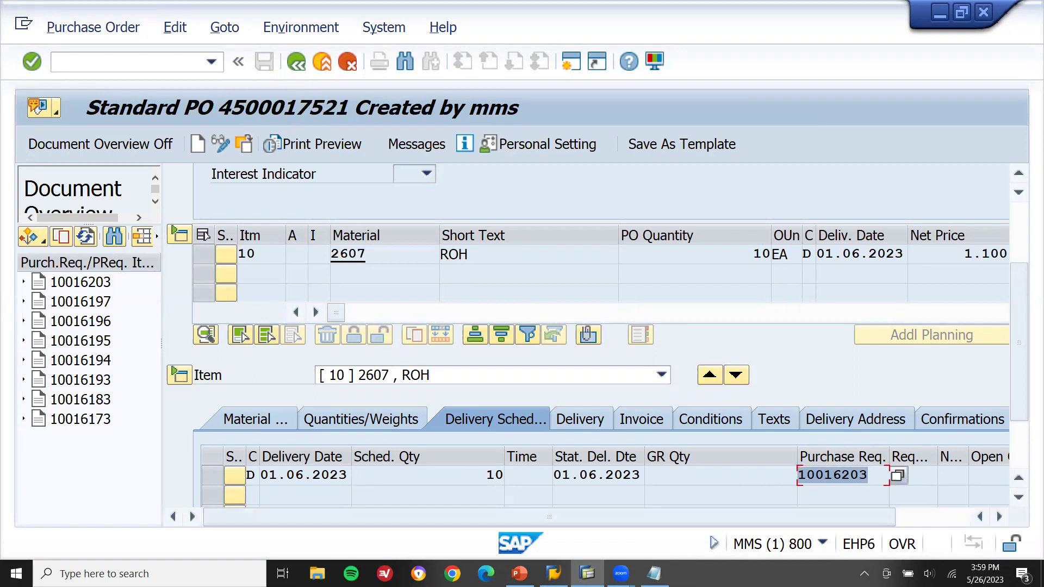
click(655, 574)
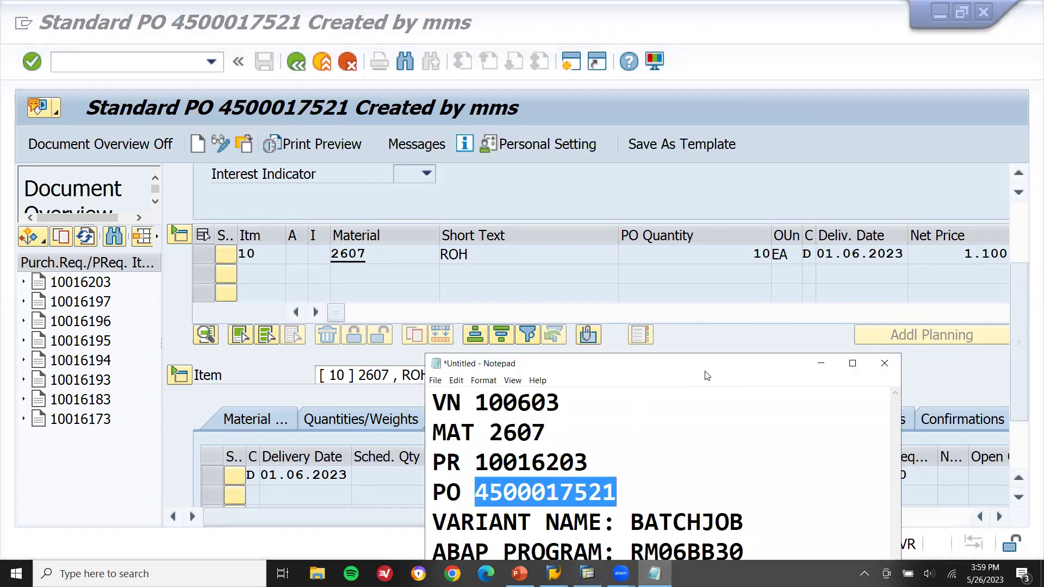
drag(707, 376, 485, 189)
double_click(304, 275)
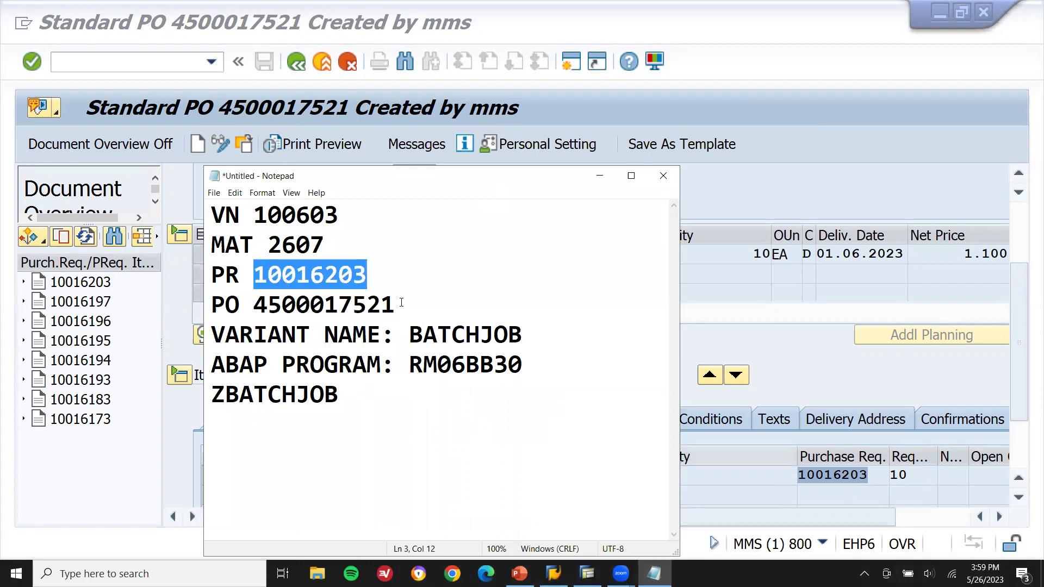
Copy the PO number from Notepad, start transaction MIGO in SAP, and load that purchase order for goods receipt
double_click(363, 303)
key(ctrl+c)
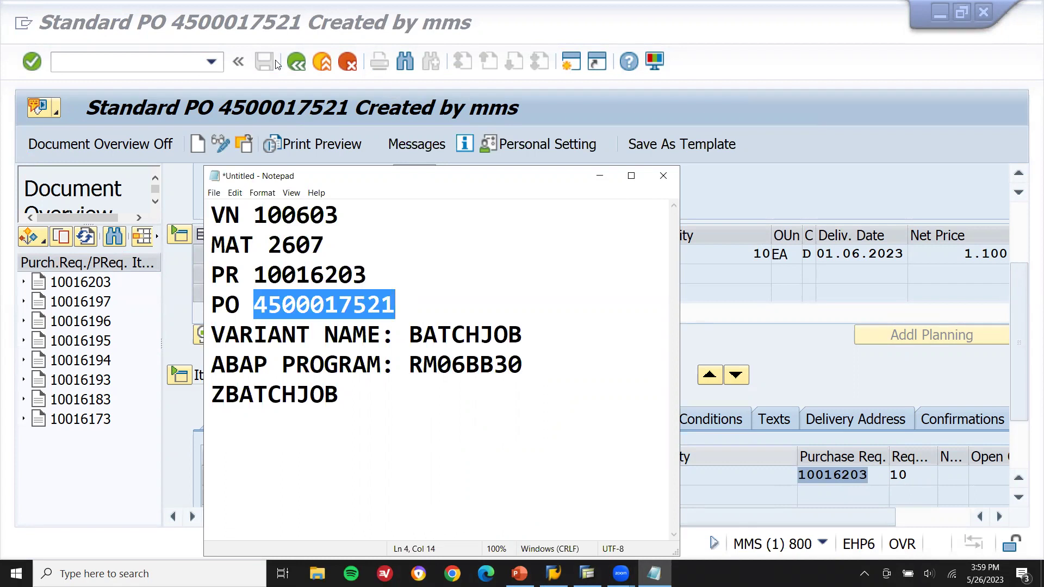
click(179, 68)
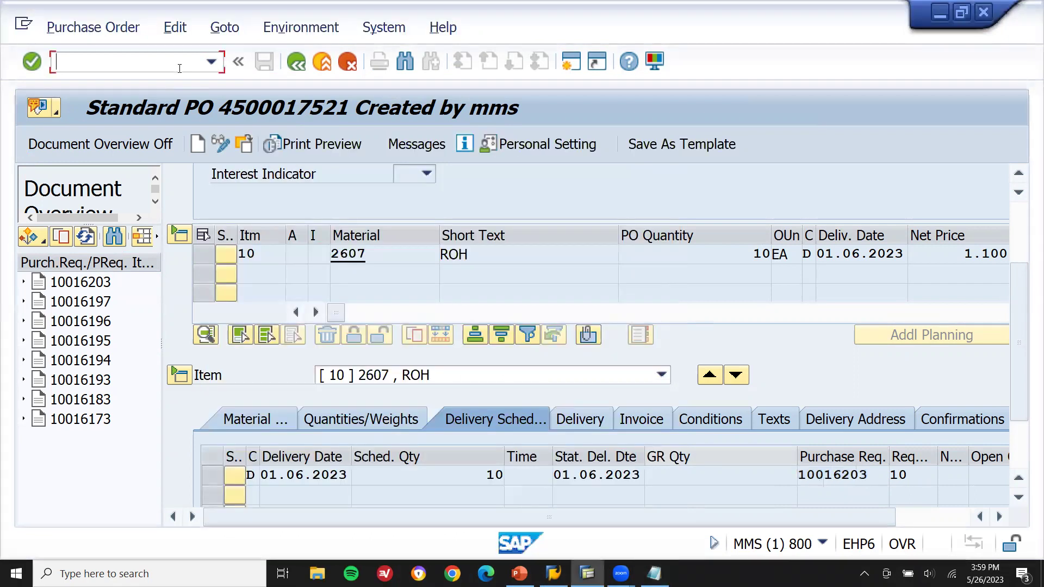
text(/NMEGO)
key(Return)
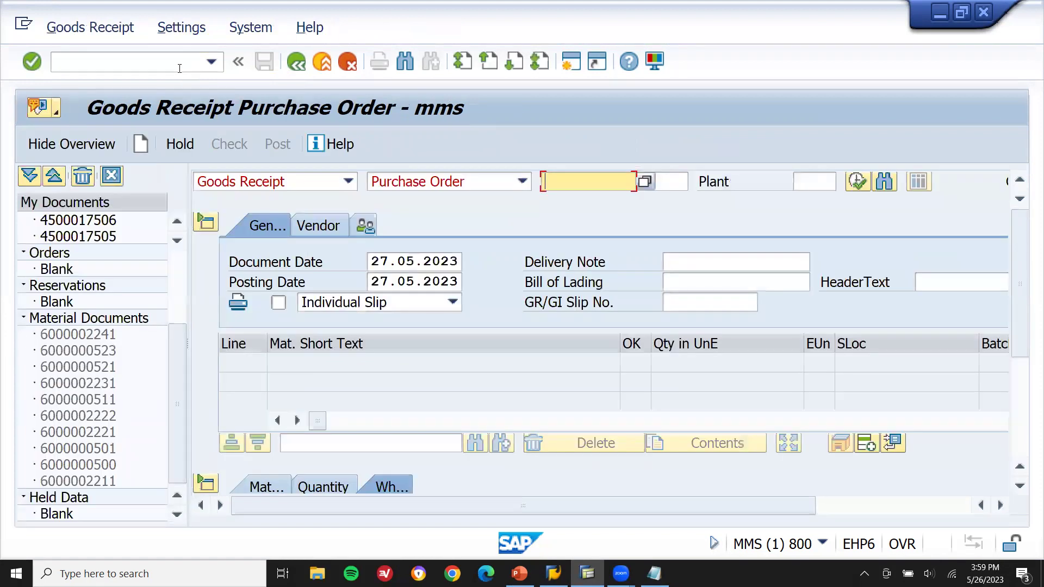
key(ctrl+v)
key(Return)
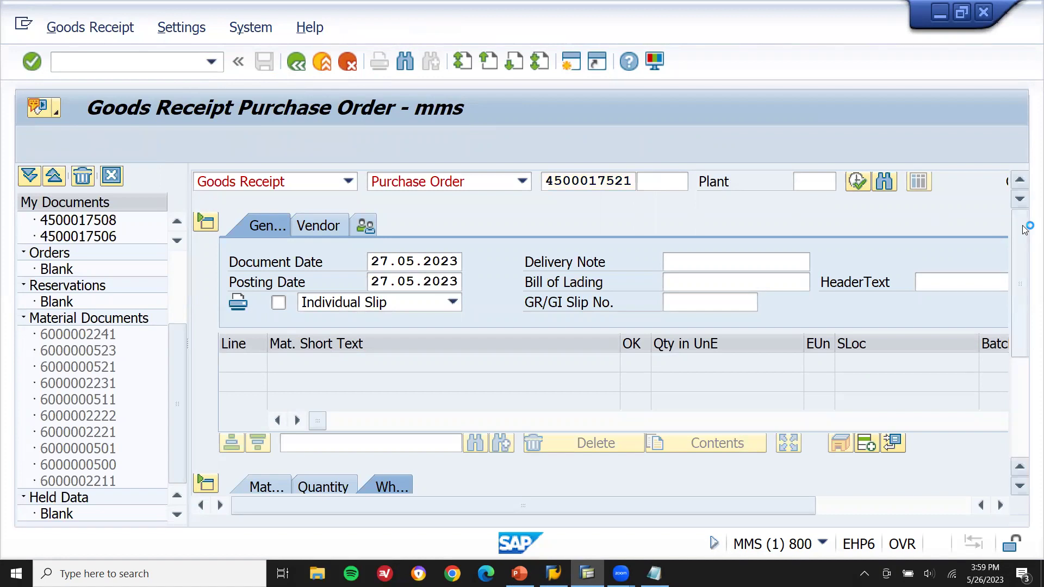
Mark the goods receipt line as Item OK and post the goods receipt
drag(1025, 229, 1025, 415)
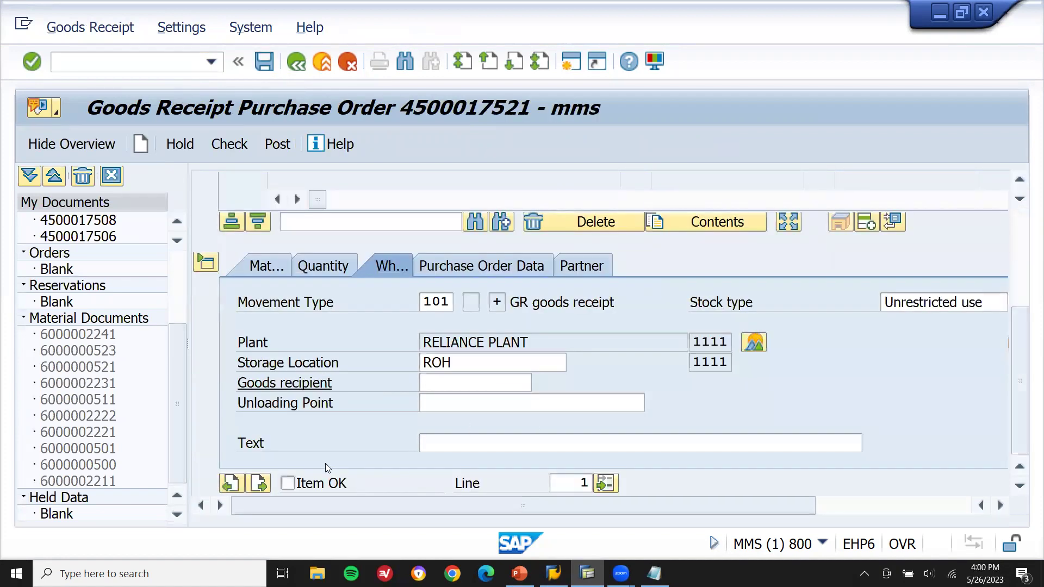
click(288, 483)
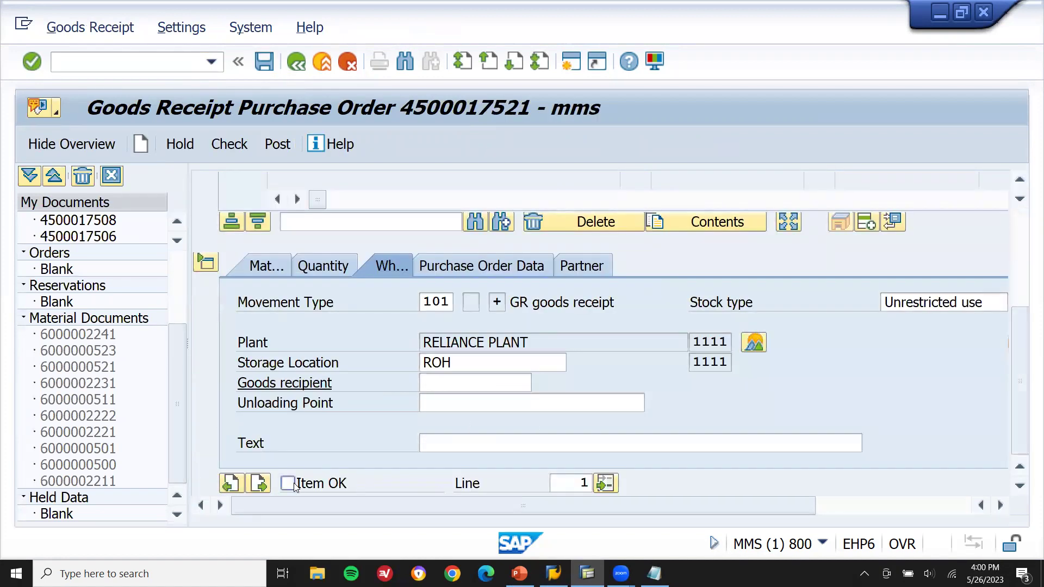
click(276, 144)
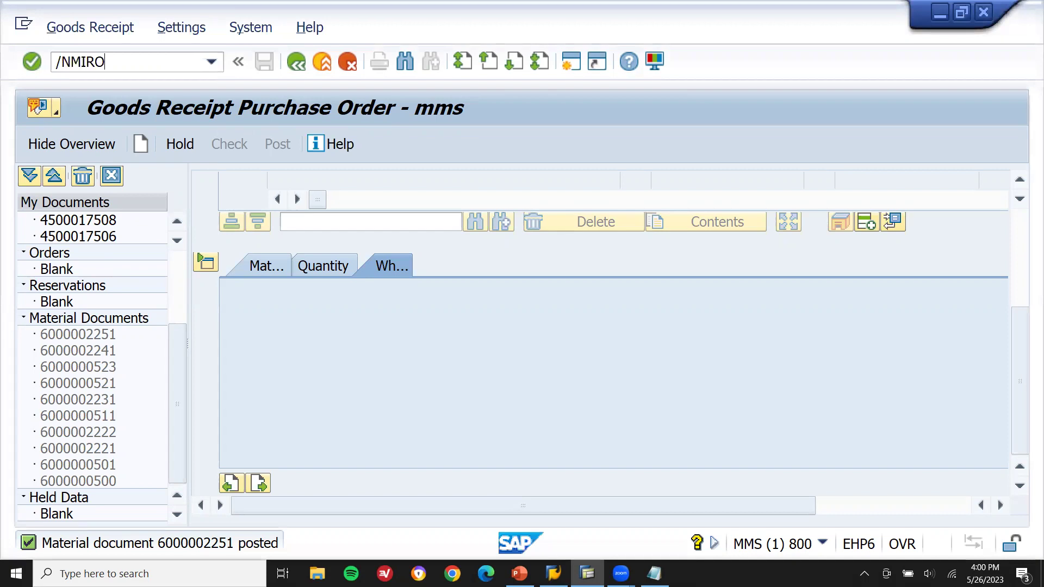
Start transaction MIRO and set the invoice date to 30.05.2023, accepting the date warning
key(Return)
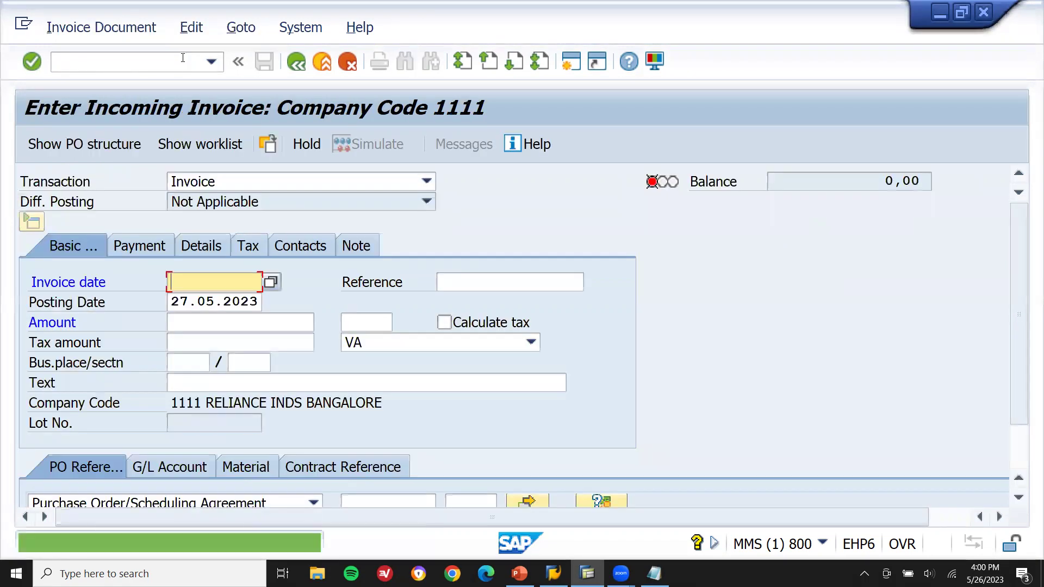
key(Down)
key(Down)
key(Return)
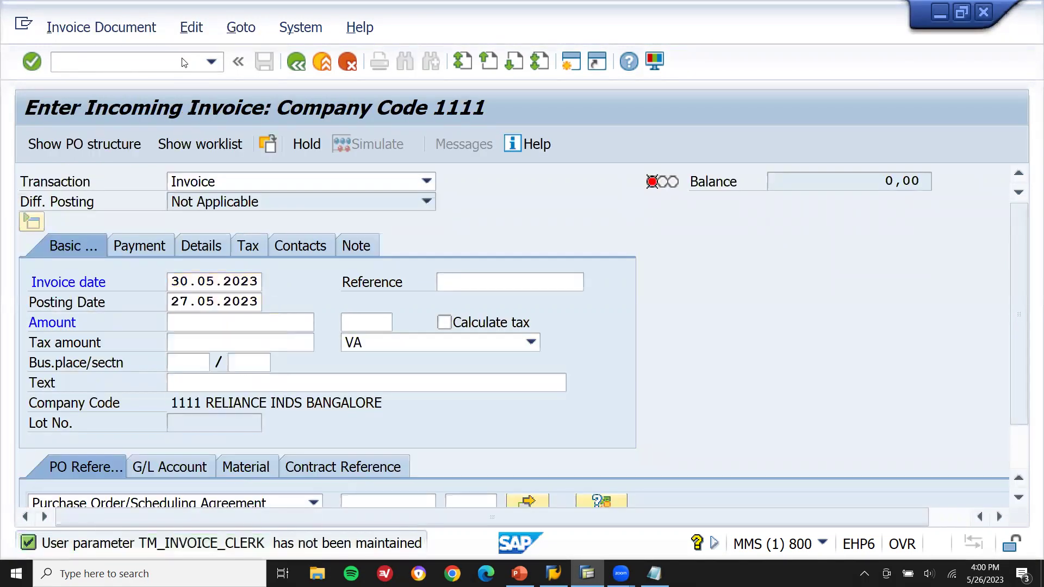
key(Return)
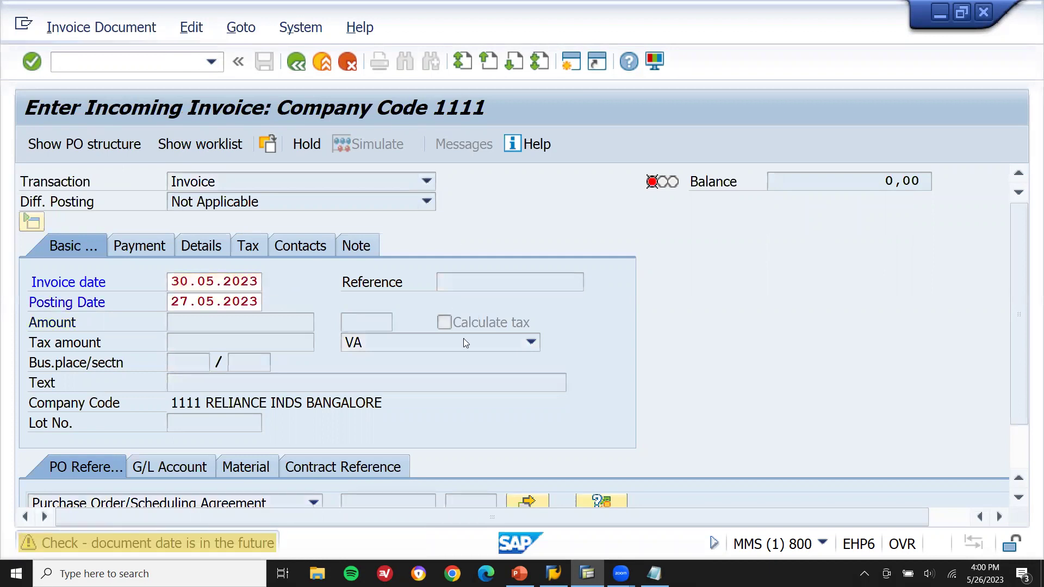
key(Return)
Set the invoice tax code to G0 (Tax on purchases : 0%) and load the purchase order's item using its copied number
click(485, 343)
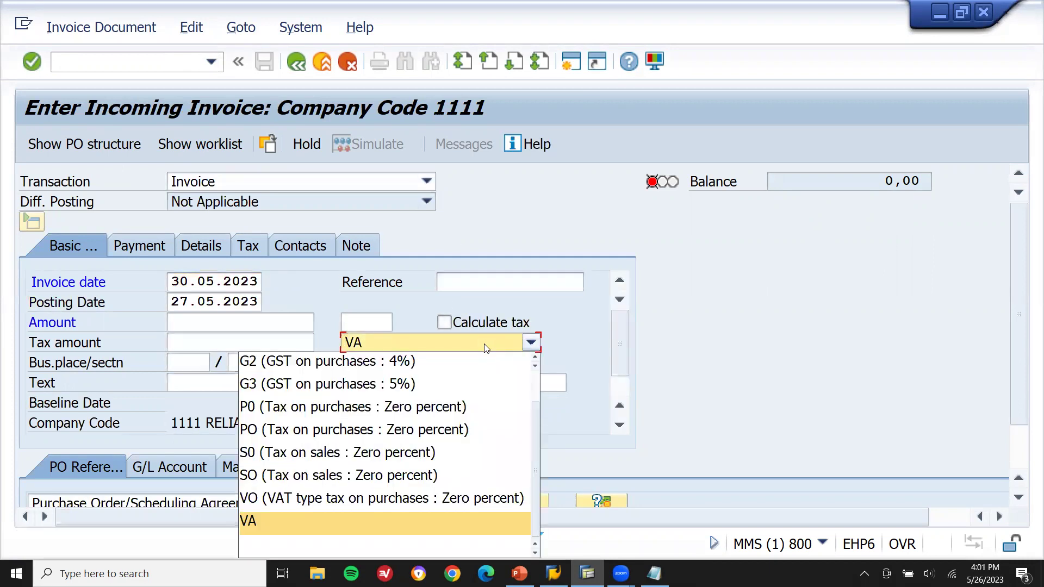
scroll(535, 422, up, 1)
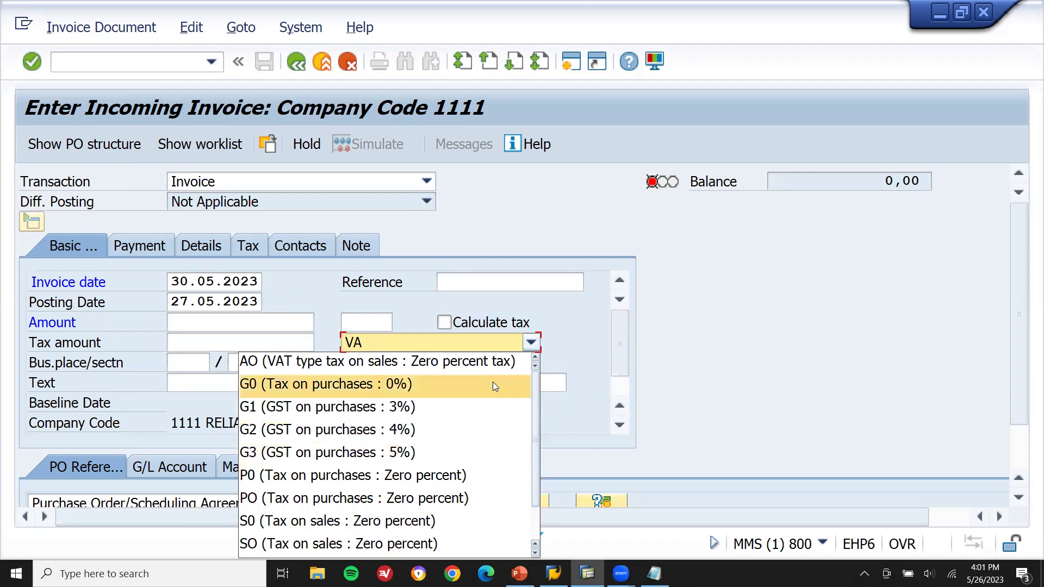
click(466, 391)
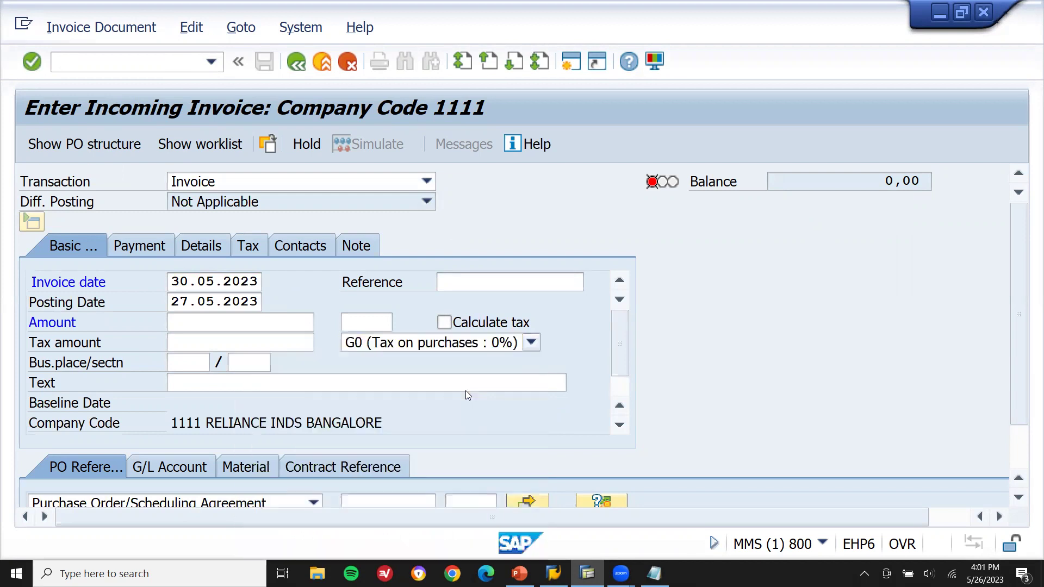
click(394, 503)
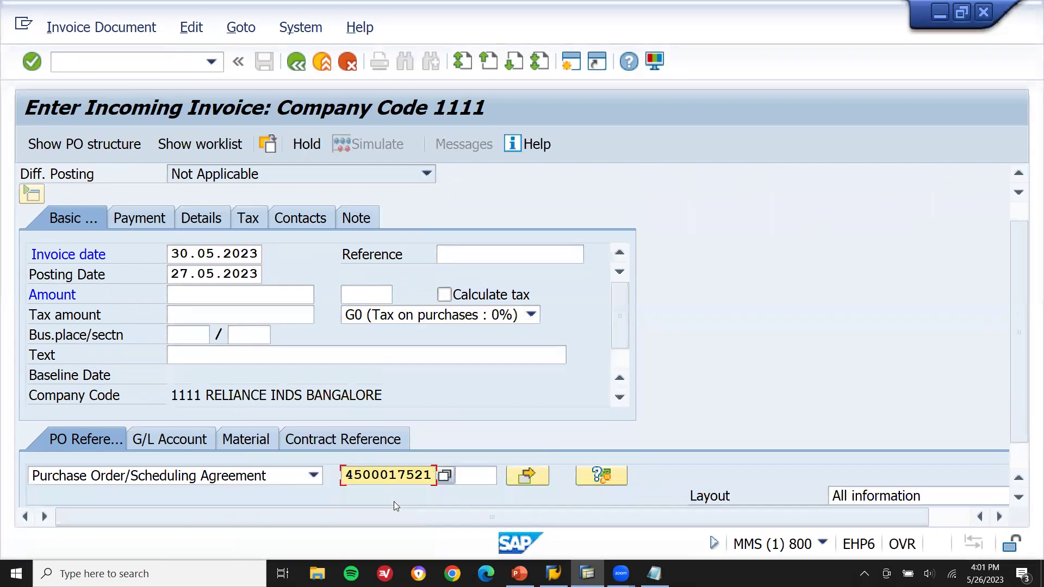
key(Return)
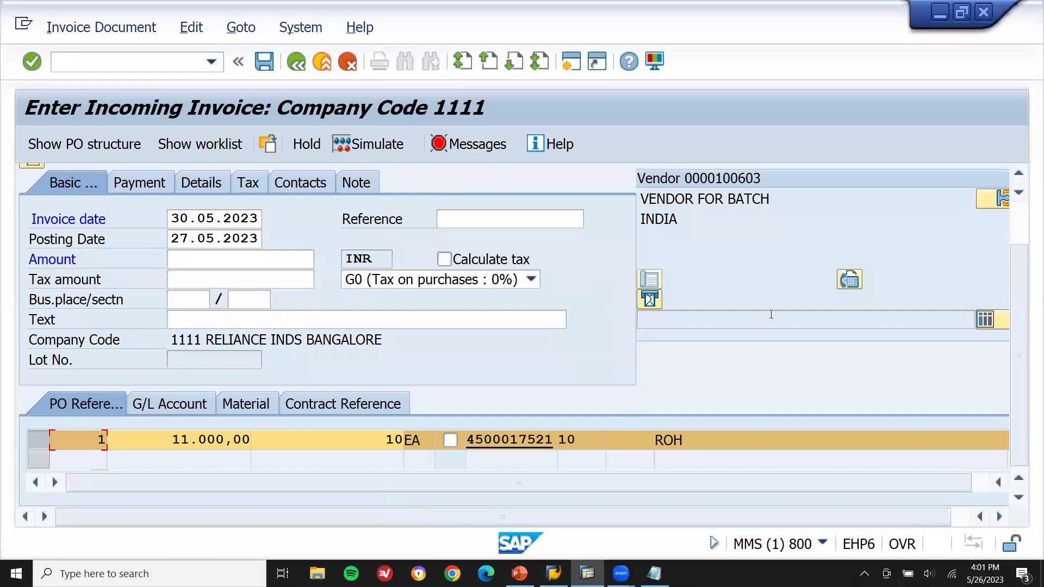
Enable Calculate tax for the invoice and set its payment baseline date to 17.05.2023
click(455, 260)
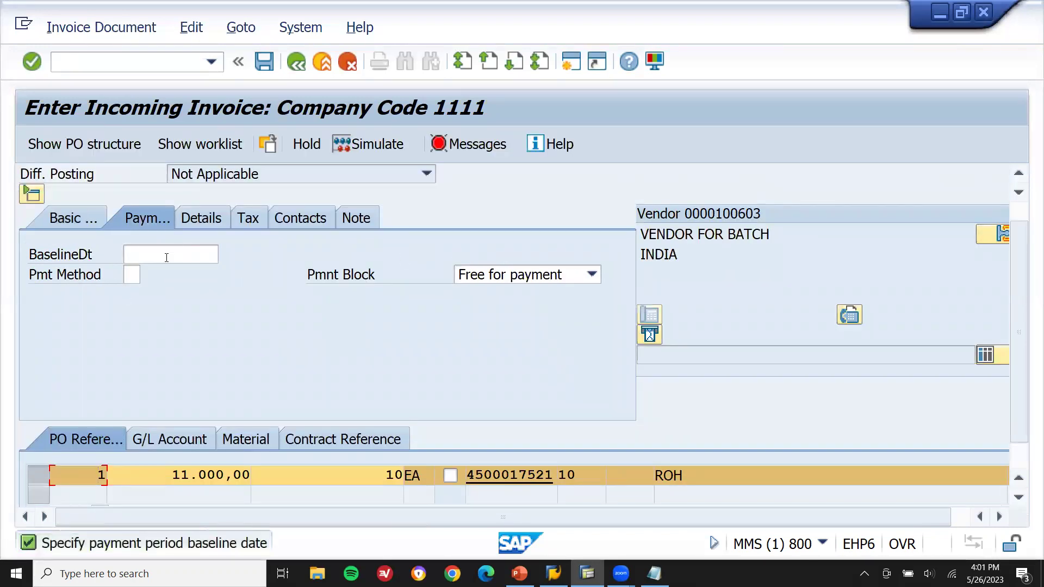
click(166, 258)
key(Down)
key(Return)
key(Return)
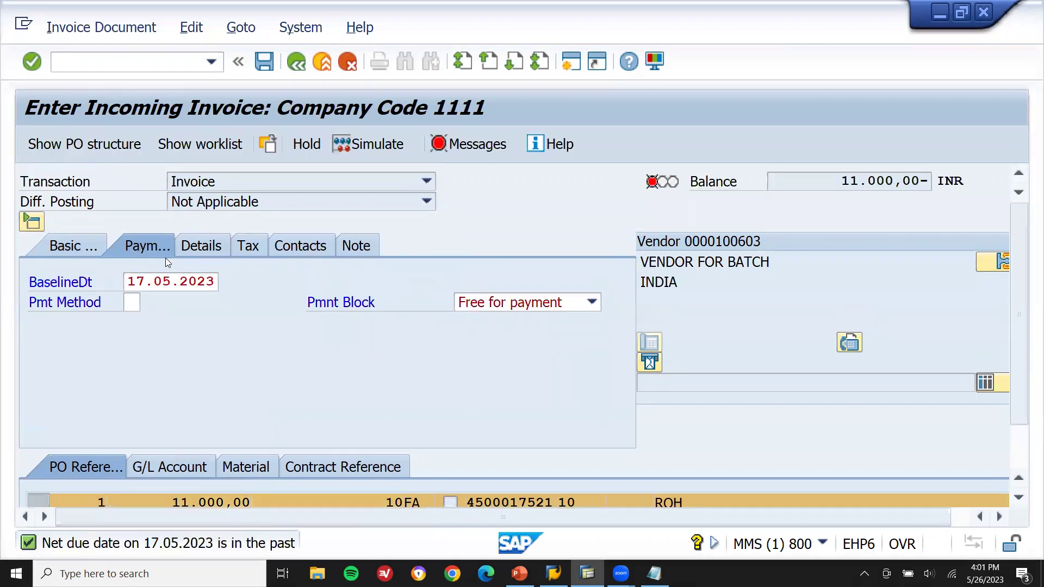
key(Return)
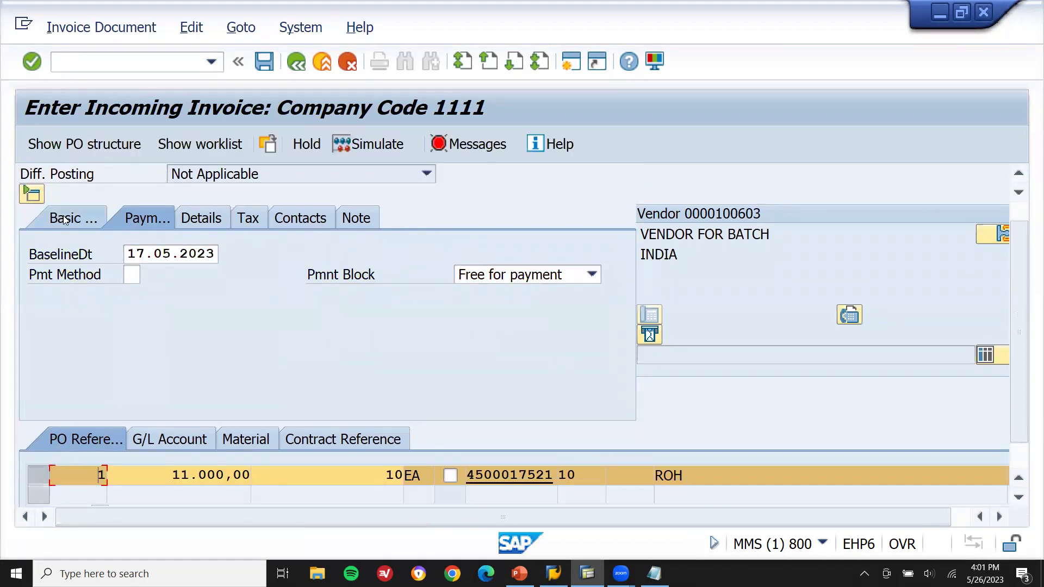
Enter 11000 as the invoice amount in the basic data and save the incoming invoice
click(64, 219)
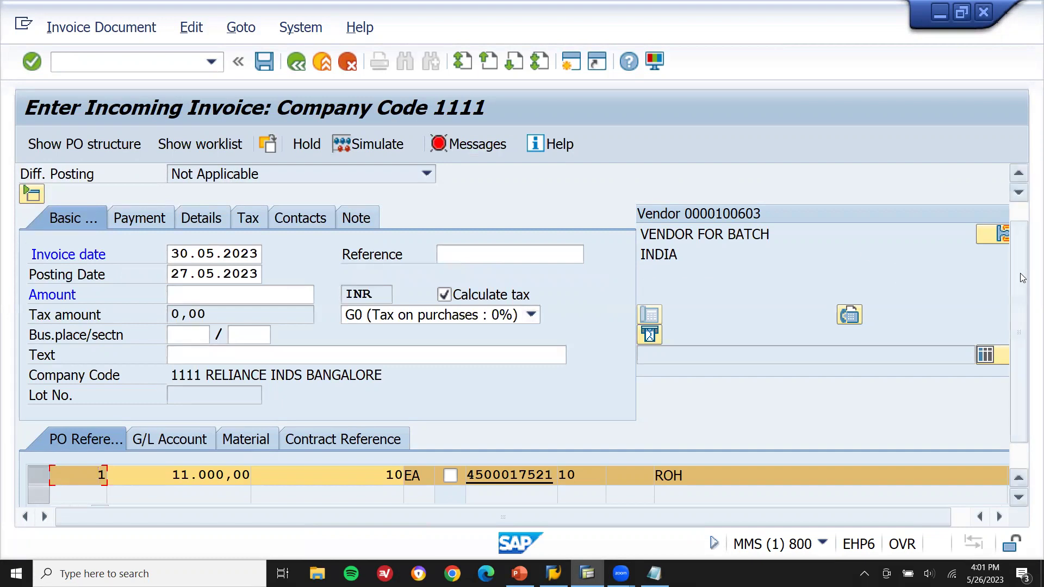
scroll(1022, 278, up, 1)
click(203, 328)
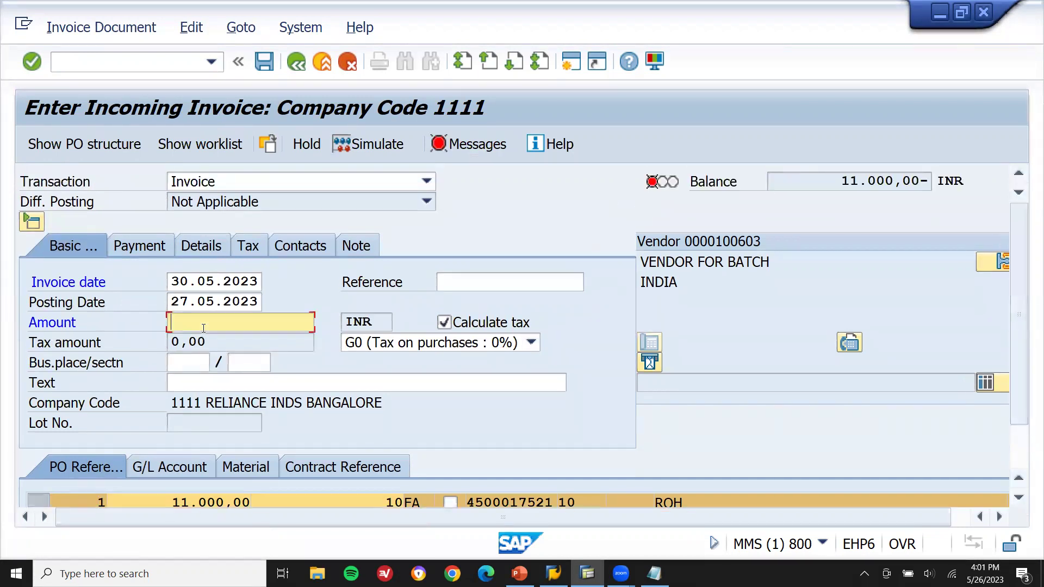
text(11000)
key(Return)
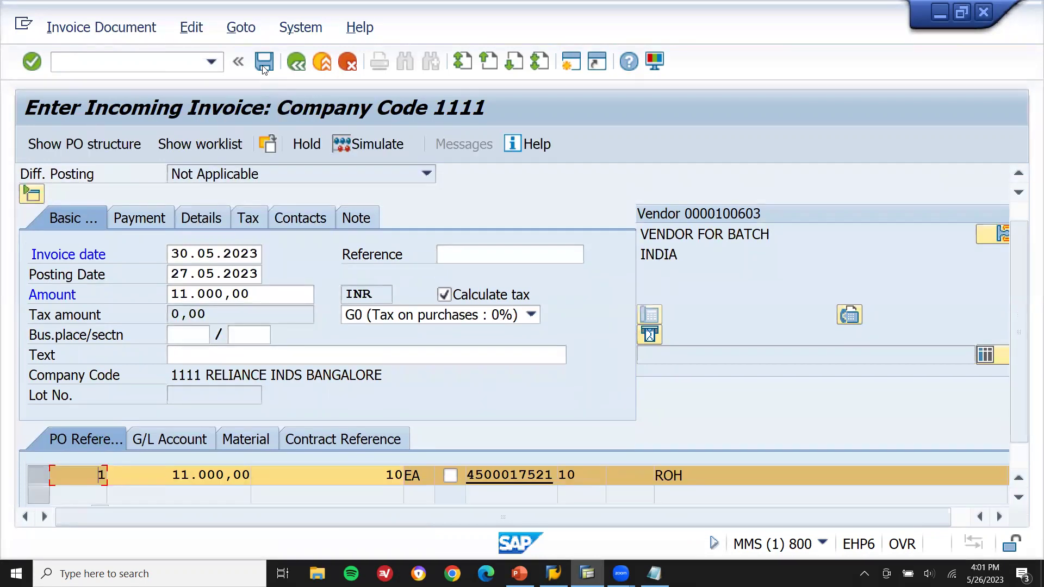
click(264, 64)
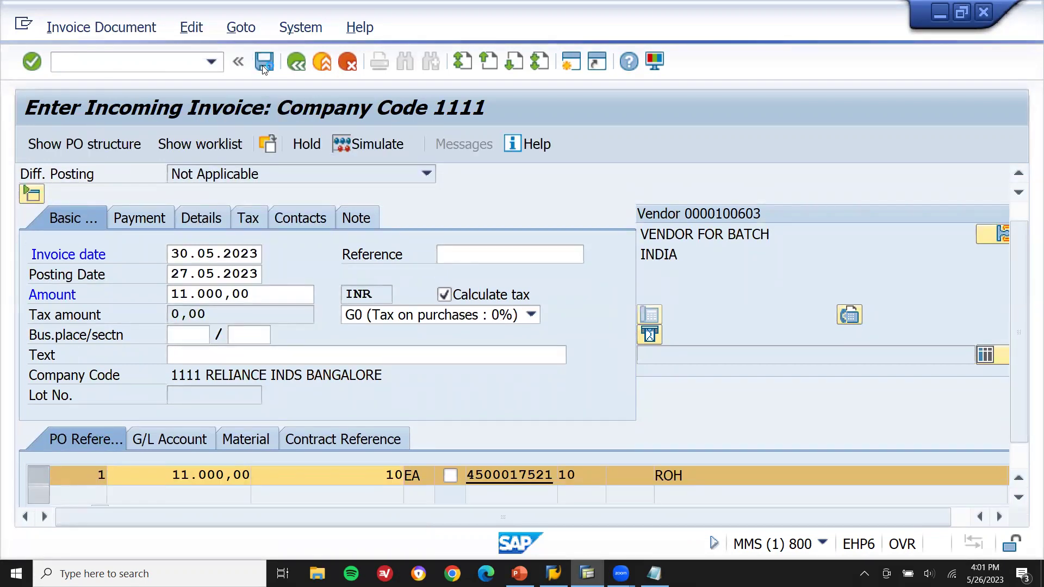